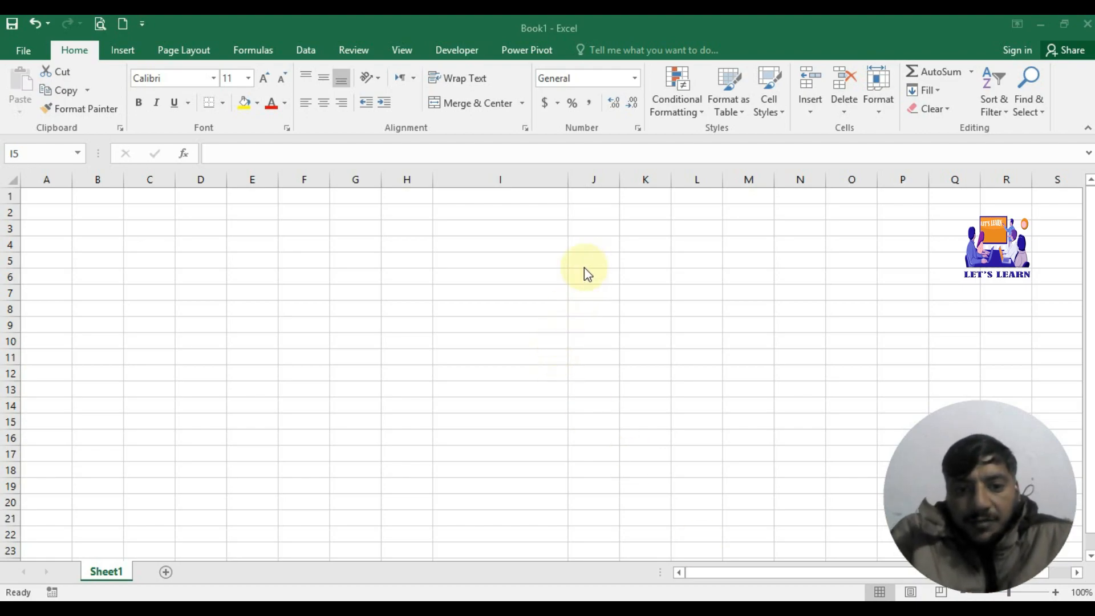
Step: Enter 234 in I7 and apply the Number format so it reads 234.00
{"action": "left_click", "coordinate": [555, 288]}
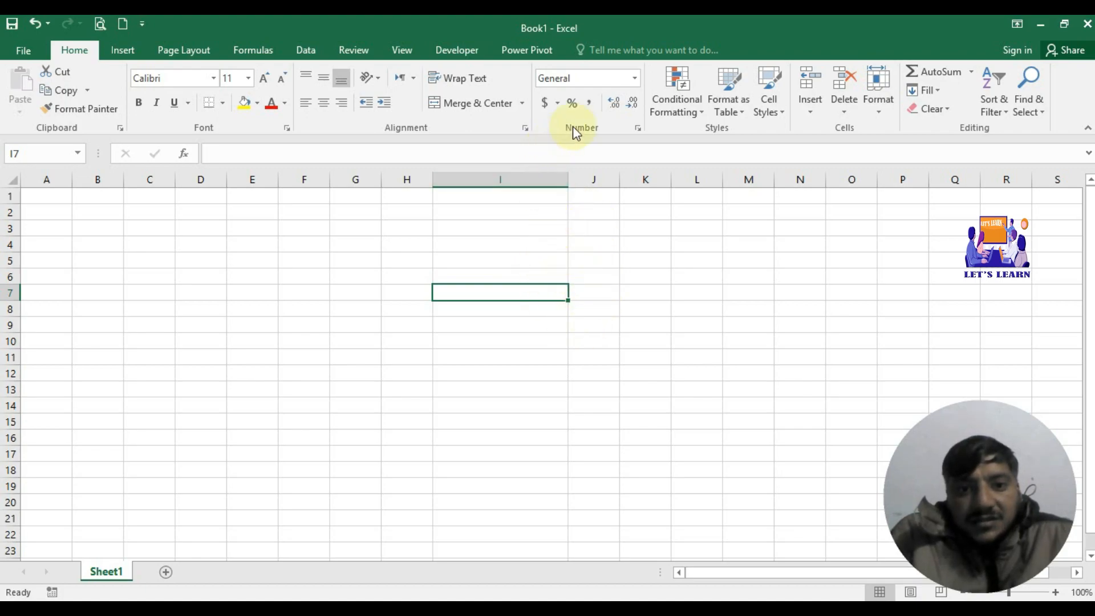
{"action": "left_click", "coordinate": [636, 81]}
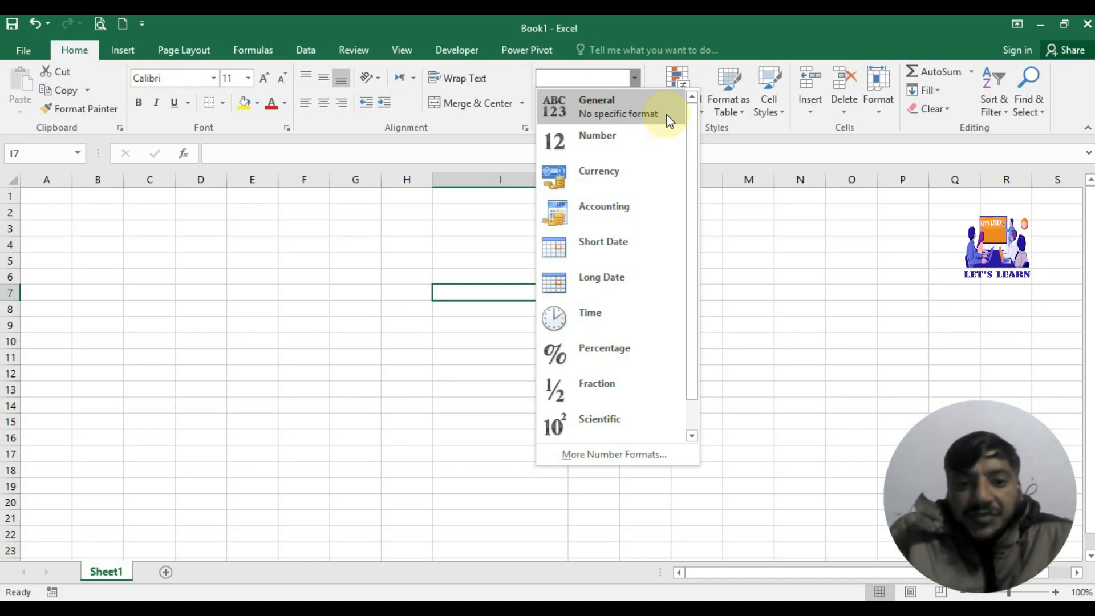
{"action": "left_click", "coordinate": [518, 308]}
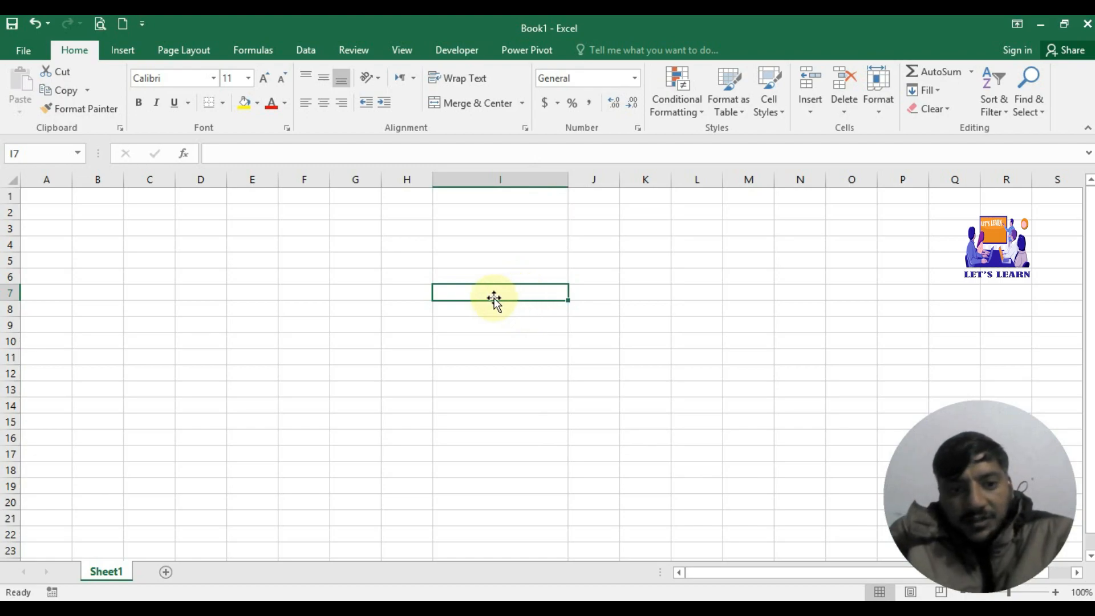
{"action": "type", "text": "234"}
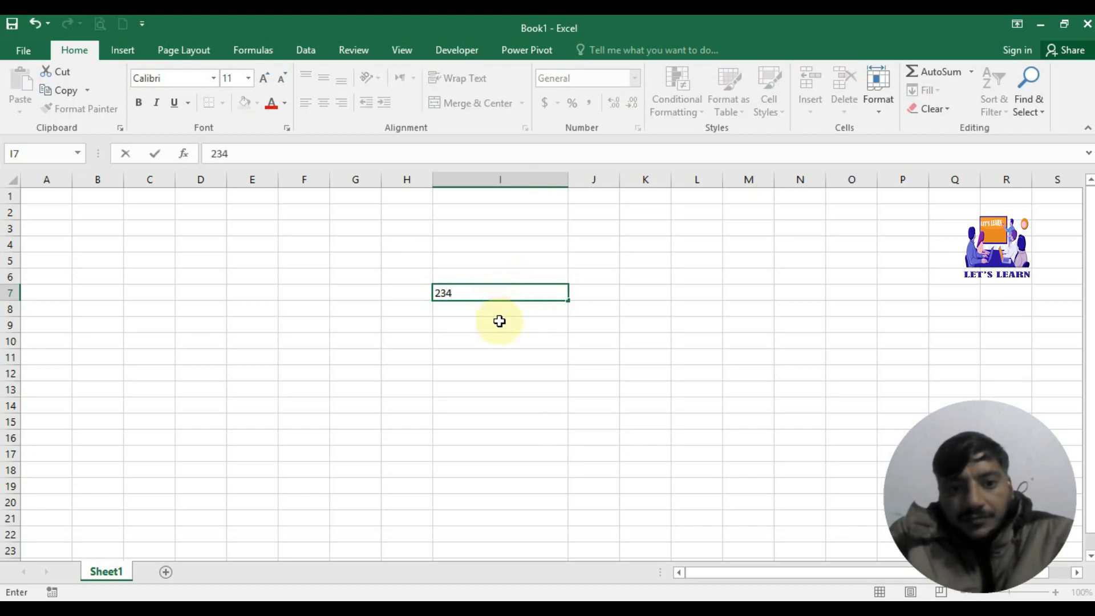
{"action": "left_click", "coordinate": [519, 313]}
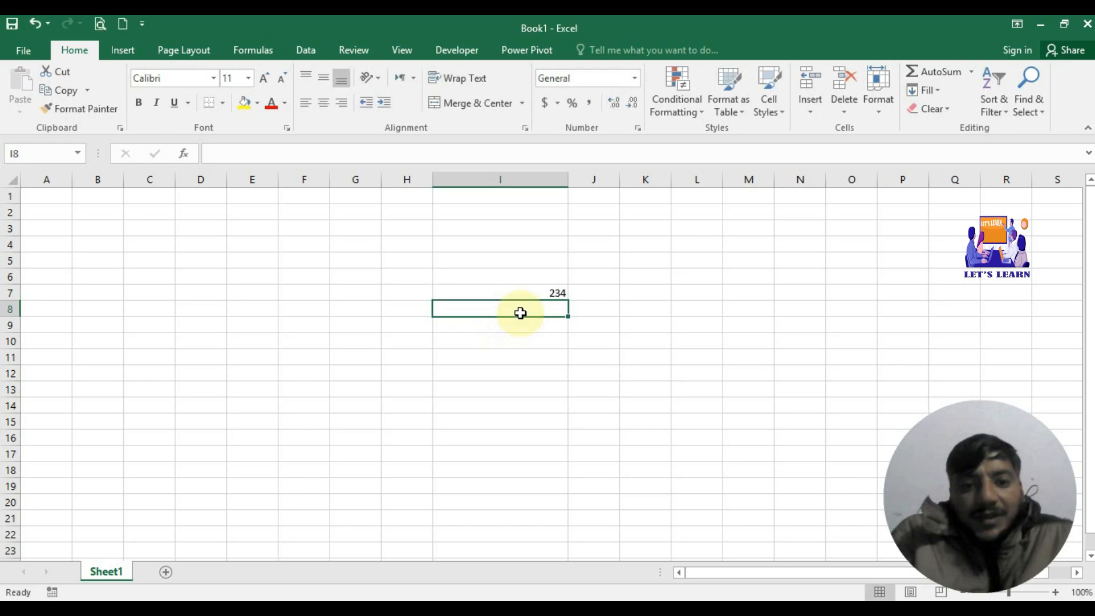
{"action": "left_click", "coordinate": [528, 297]}
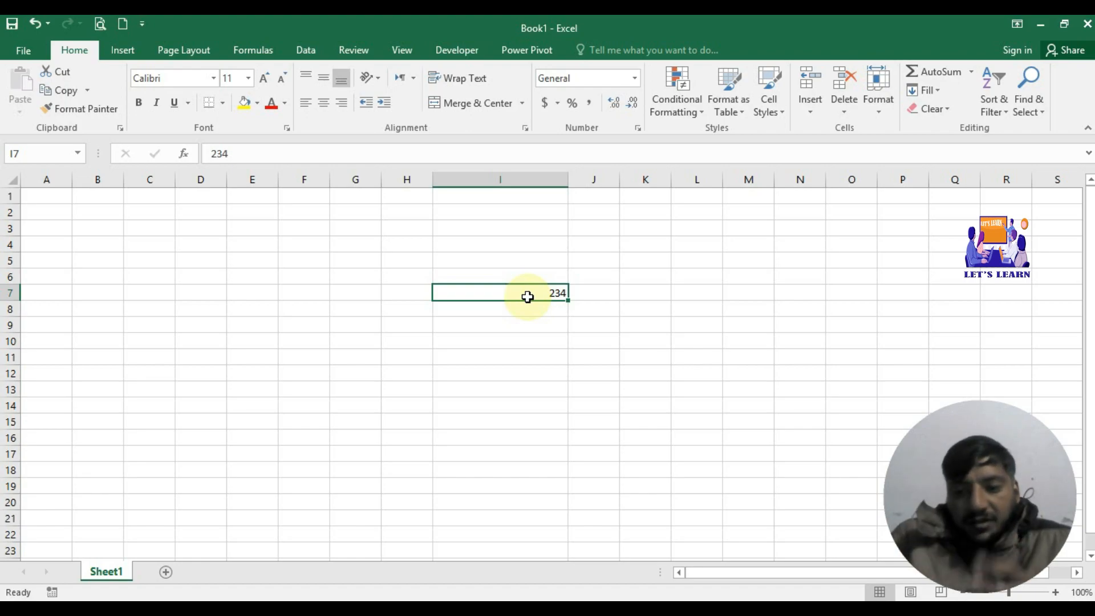
{"action": "left_click", "coordinate": [638, 76]}
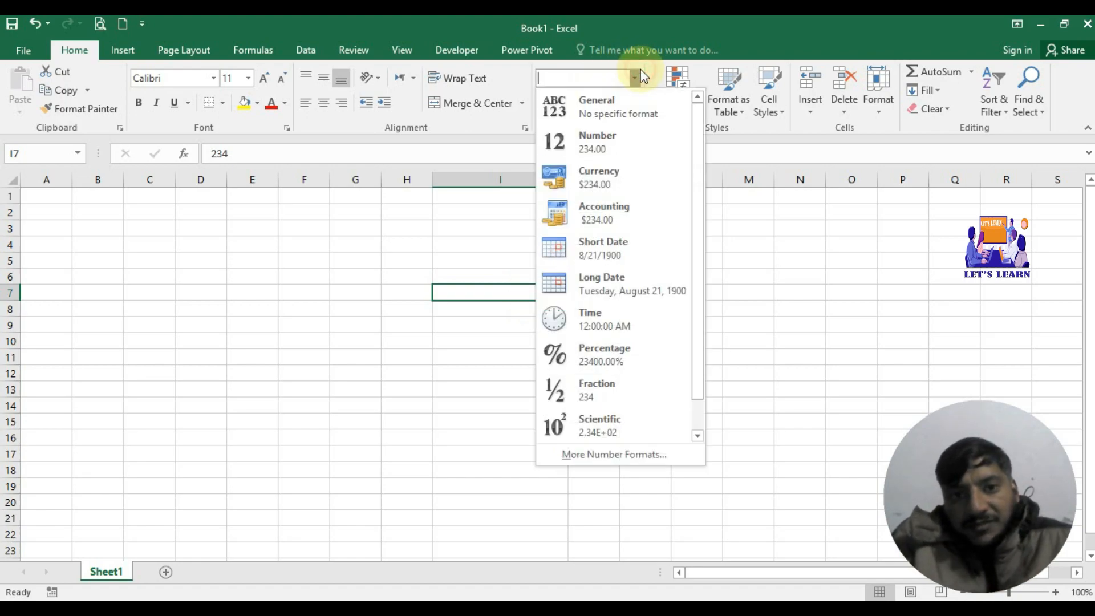
{"action": "left_click", "coordinate": [600, 157]}
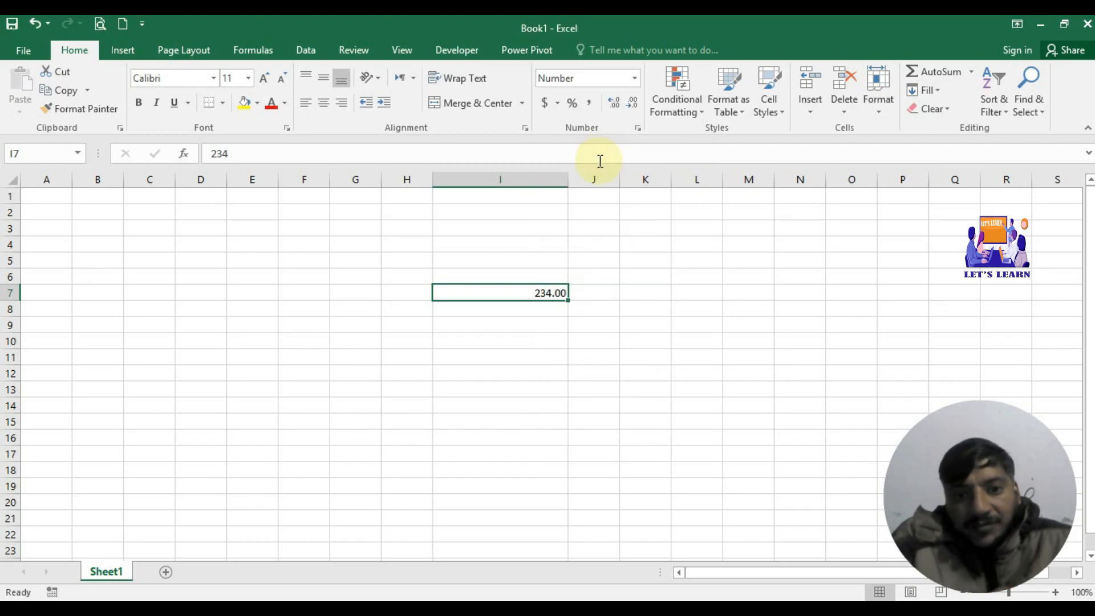
{"action": "left_click", "coordinate": [555, 309]}
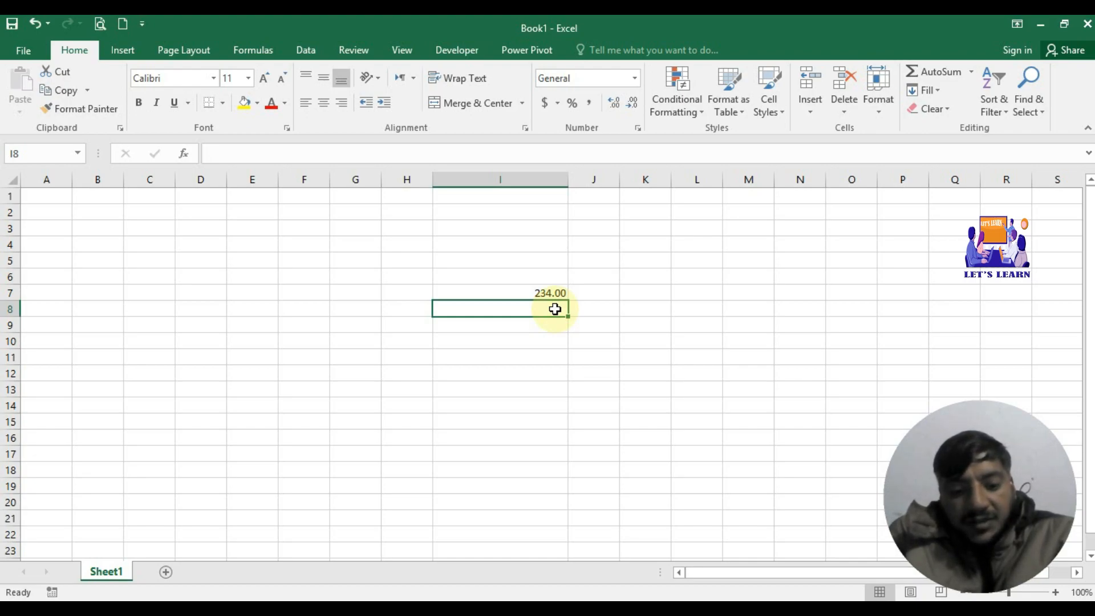
Step: Enter 56 in I8 and apply the Currency format so it shows $56.00
{"action": "type", "text": "56"}
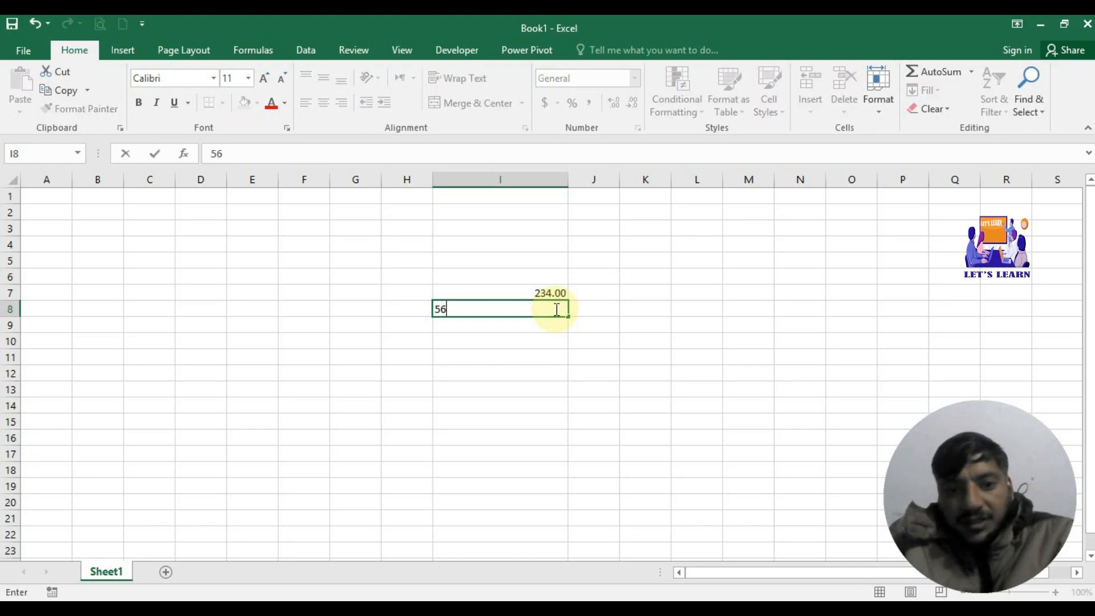
{"action": "left_click", "coordinate": [538, 341]}
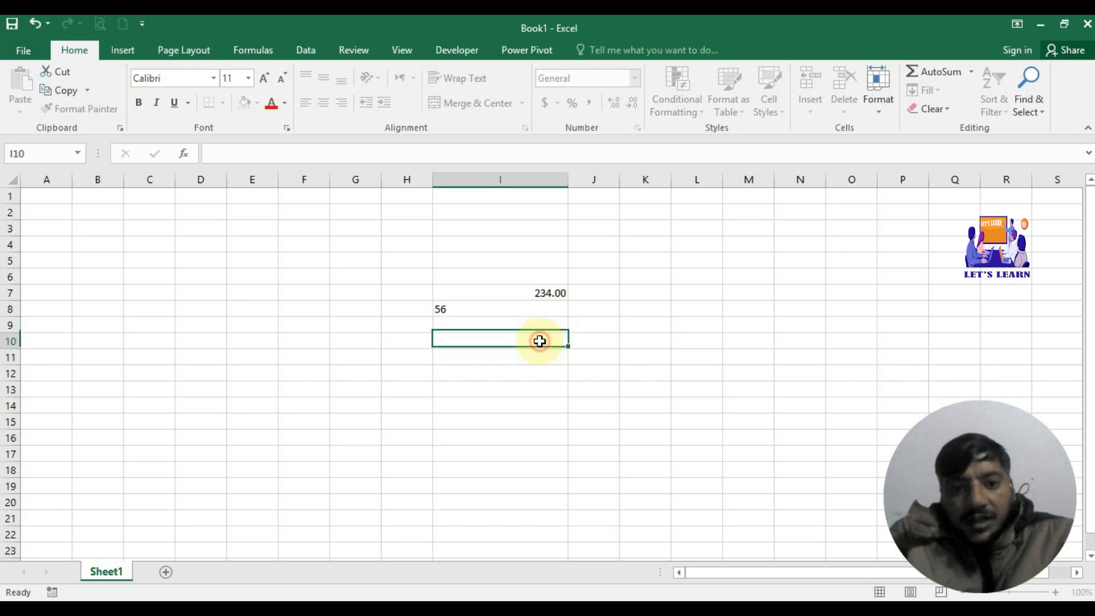
{"action": "left_click", "coordinate": [551, 308]}
{"action": "left_click", "coordinate": [635, 78]}
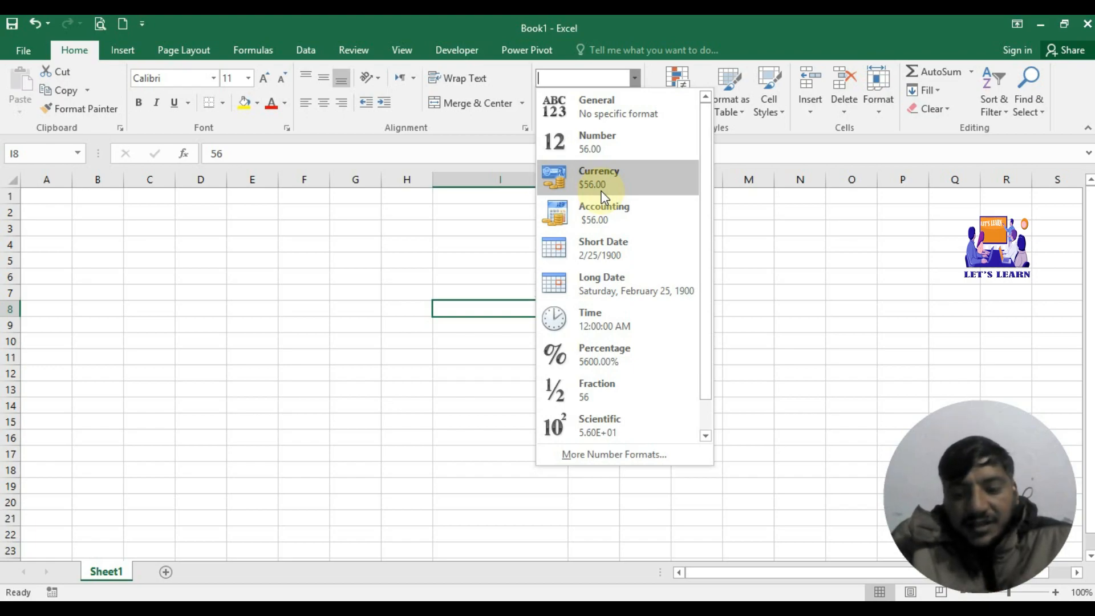
{"action": "left_click", "coordinate": [601, 193]}
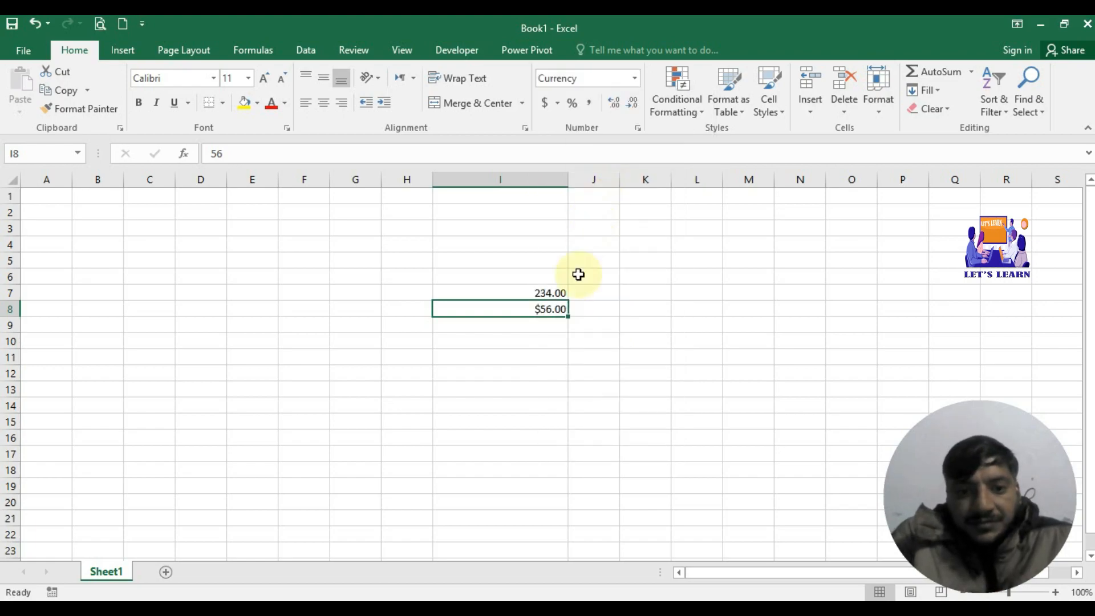
Step: Check I8's stored value, then select the empty cell I9 for formatting
{"action": "left_click", "coordinate": [555, 326]}
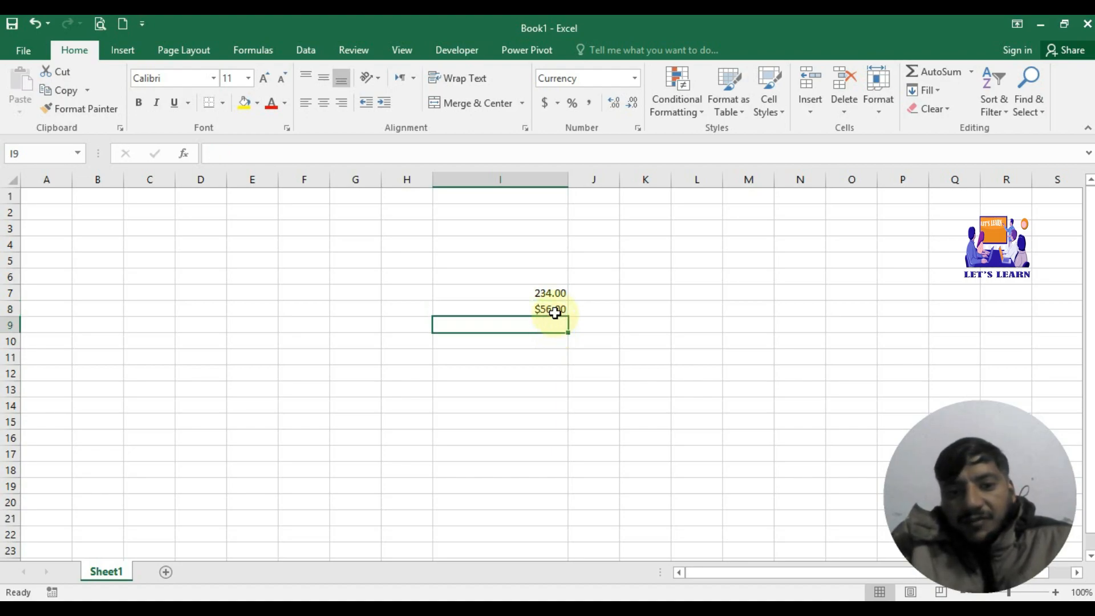
{"action": "left_click", "coordinate": [555, 311]}
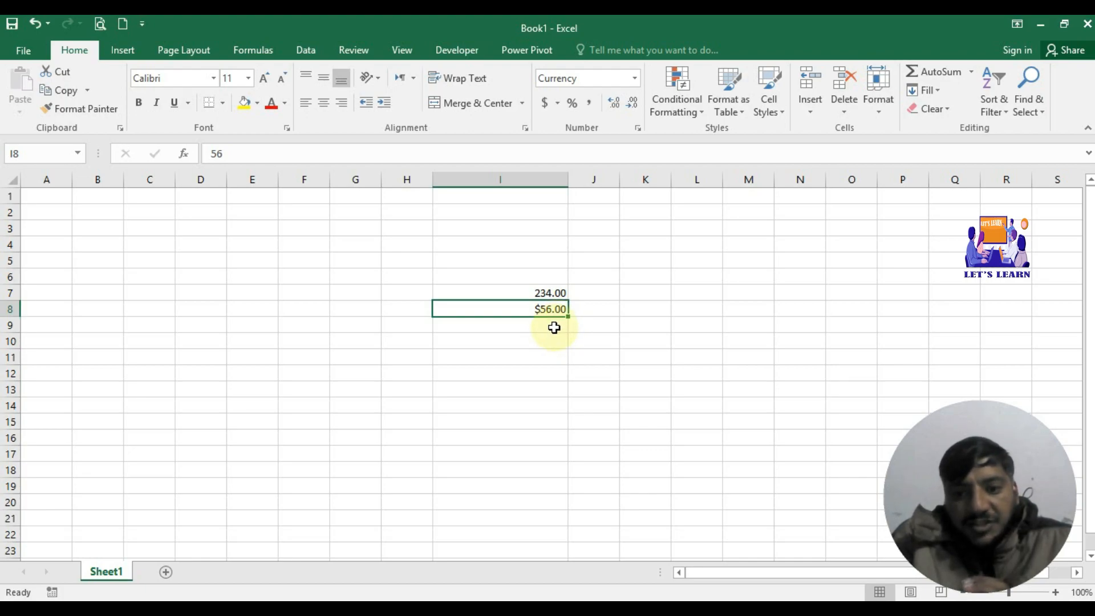
{"action": "left_click", "coordinate": [553, 324]}
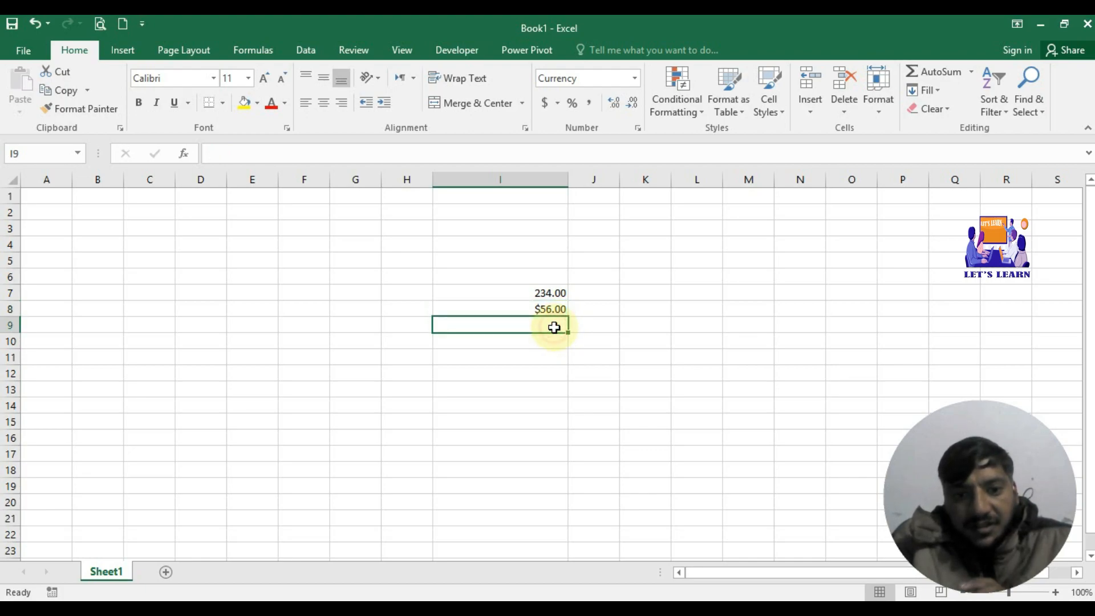
{"action": "left_click", "coordinate": [634, 78]}
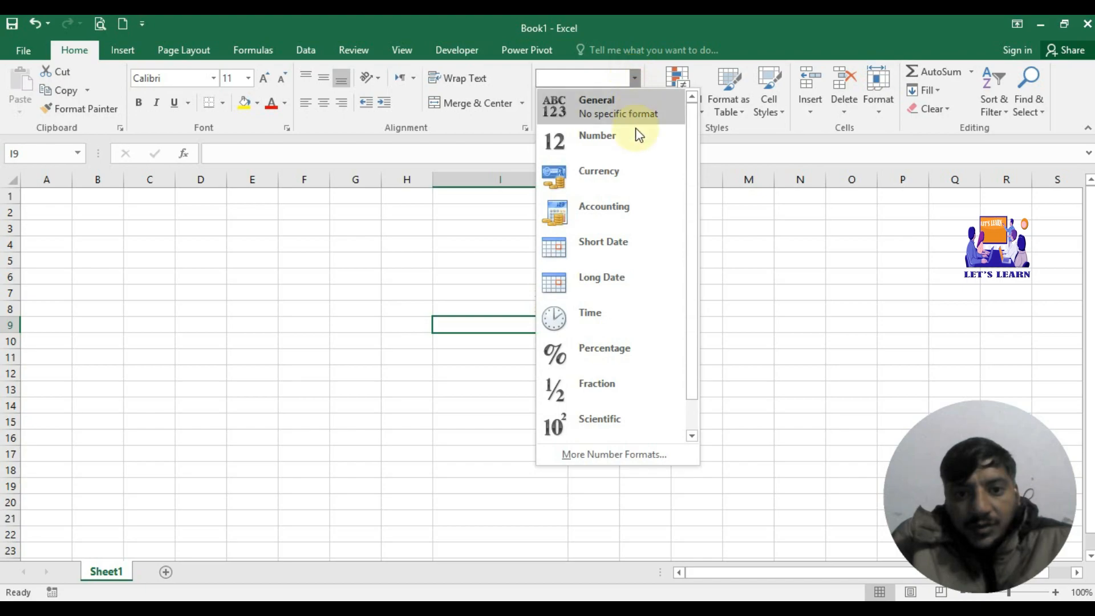
Step: Apply Accounting to I9 and enter 45, showing $ 45.00; compare it with I8's Currency
{"action": "left_click", "coordinate": [638, 214]}
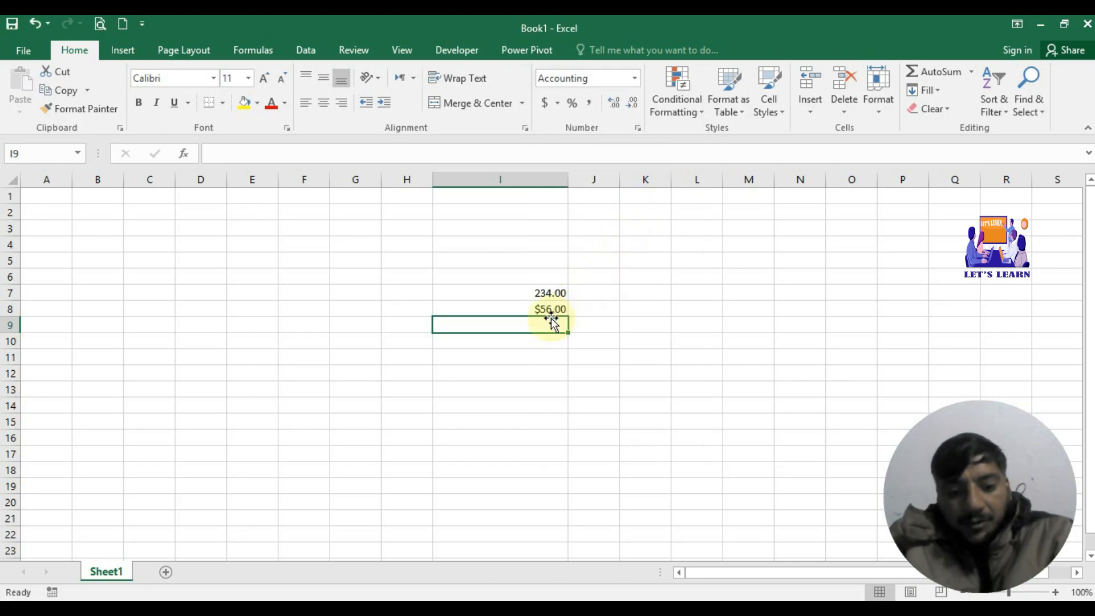
{"action": "type", "text": "45"}
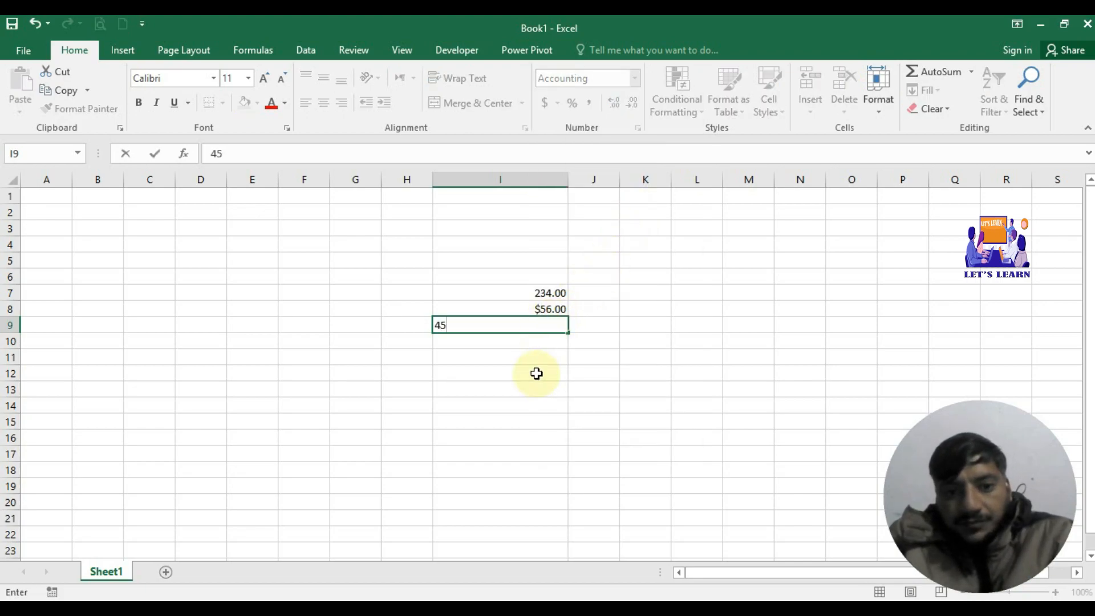
{"action": "left_click", "coordinate": [551, 346]}
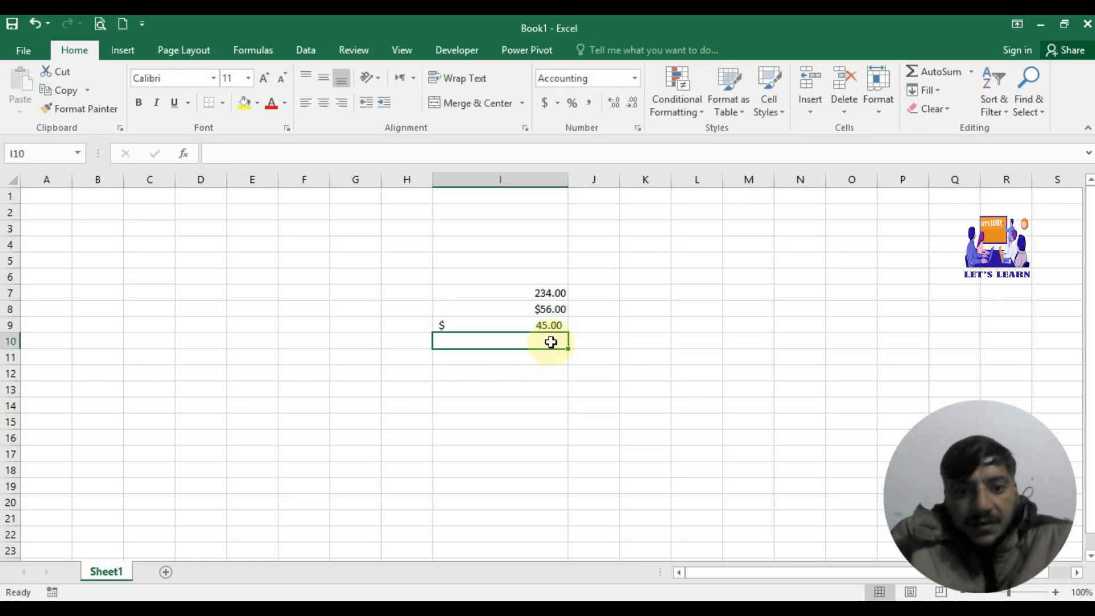
{"action": "left_click", "coordinate": [549, 324]}
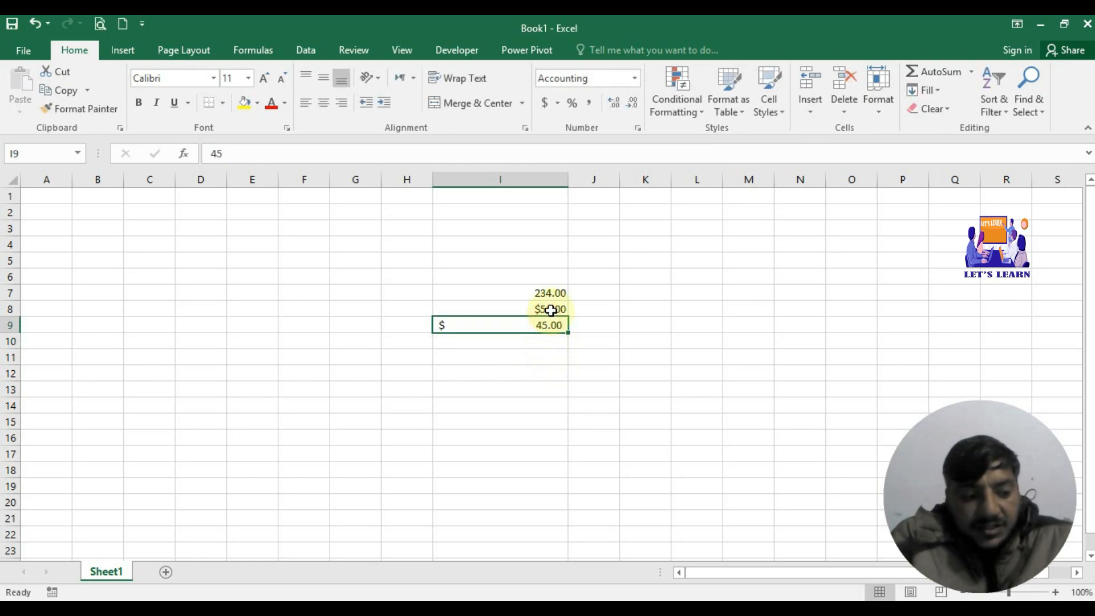
{"action": "left_click", "coordinate": [551, 311]}
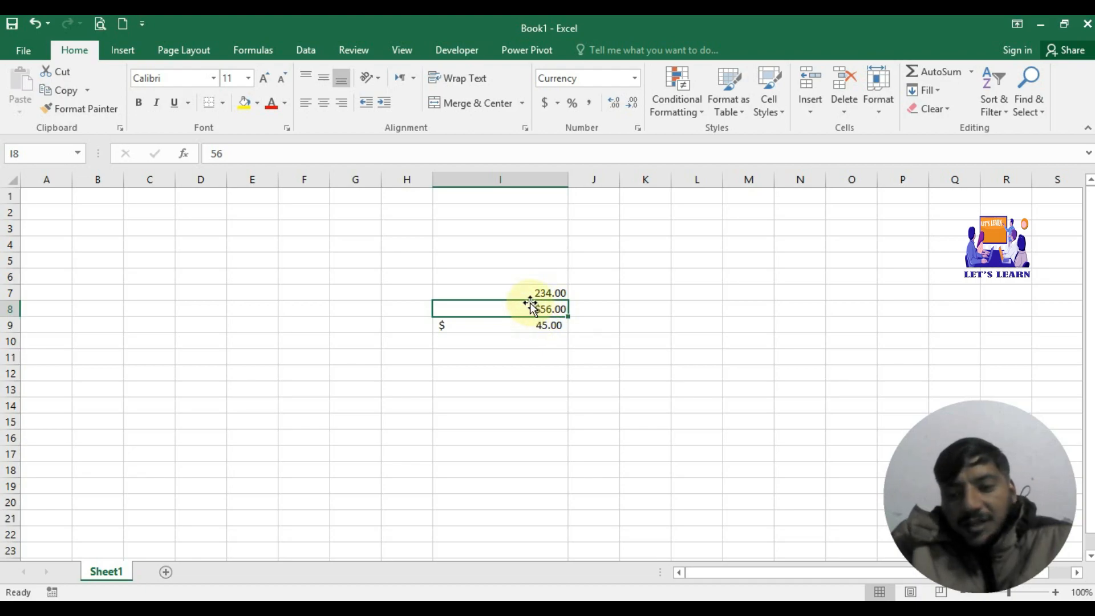
{"action": "left_click", "coordinate": [462, 326]}
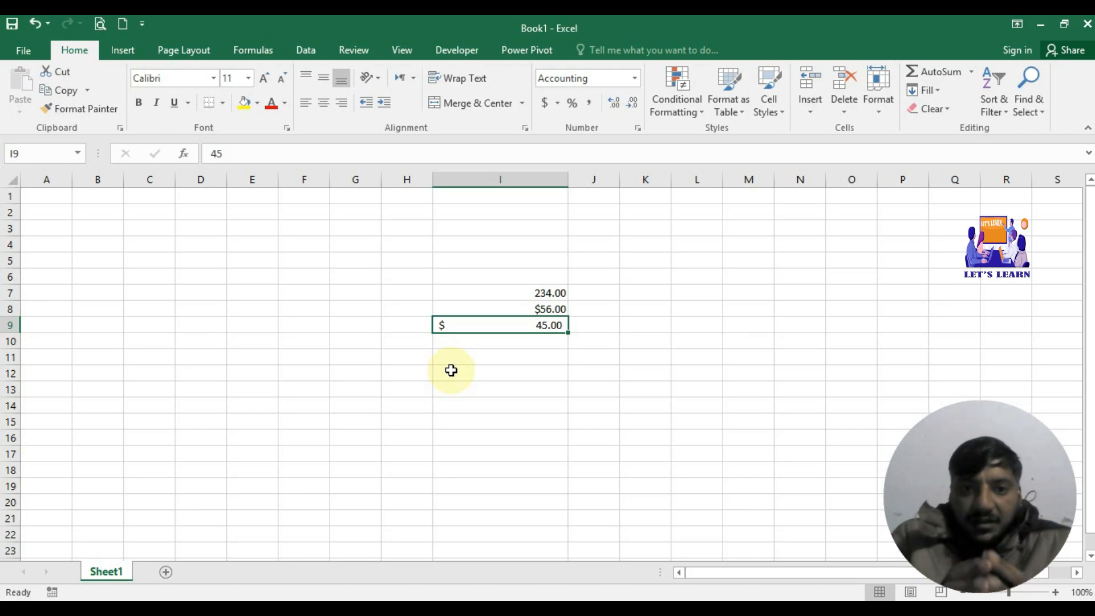
Step: Apply Short Date to I10 and enter 34, which displays as 2/3/1900
{"action": "left_click", "coordinate": [634, 77]}
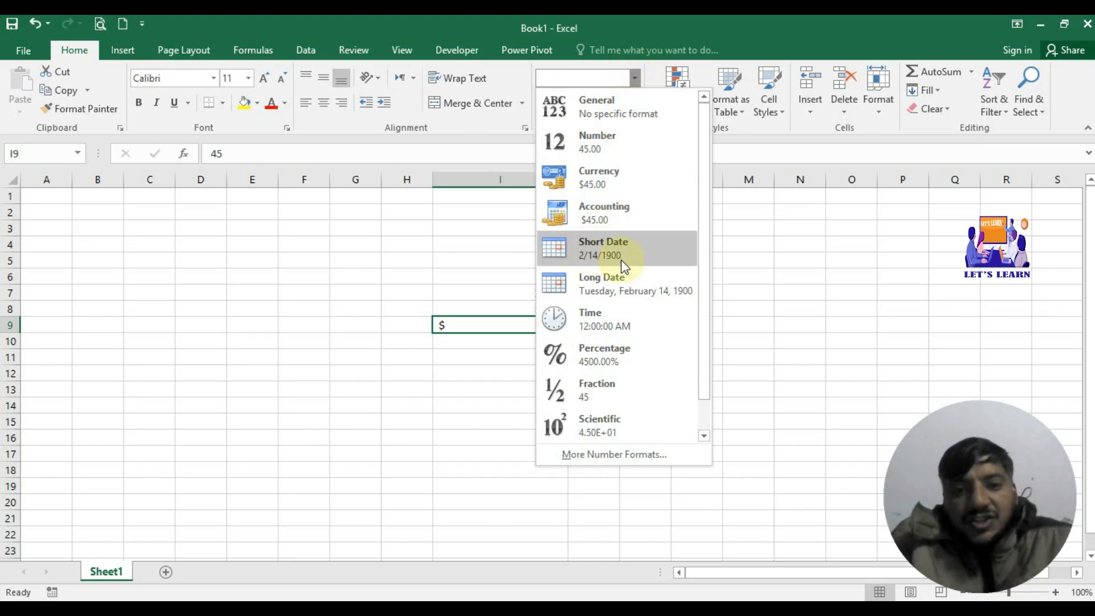
{"action": "left_click", "coordinate": [515, 352]}
{"action": "left_click", "coordinate": [523, 346]}
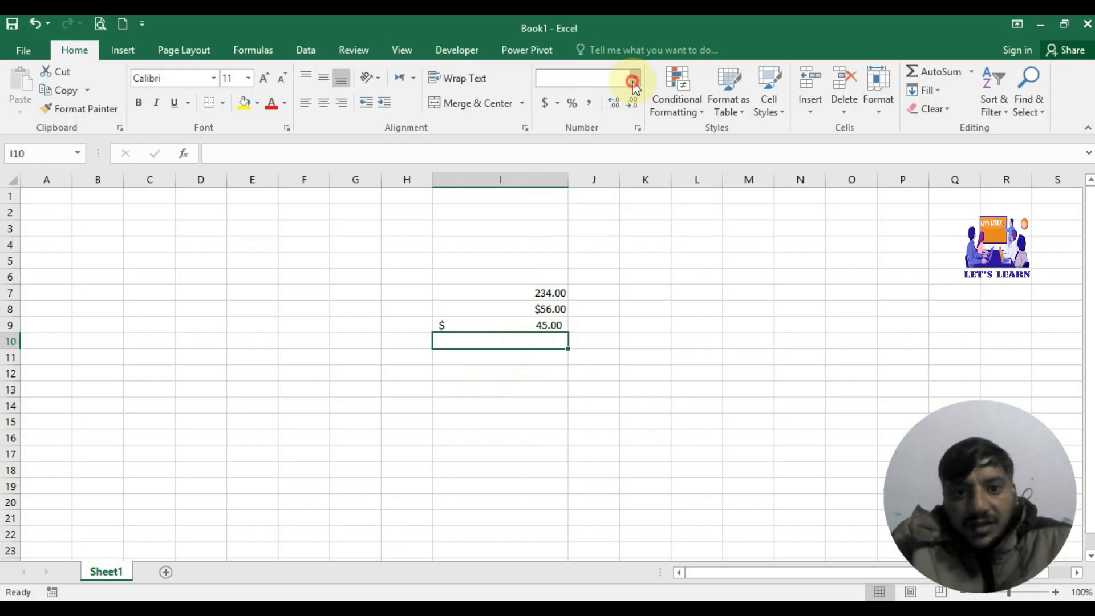
{"action": "left_click", "coordinate": [634, 77]}
{"action": "left_click", "coordinate": [640, 261]}
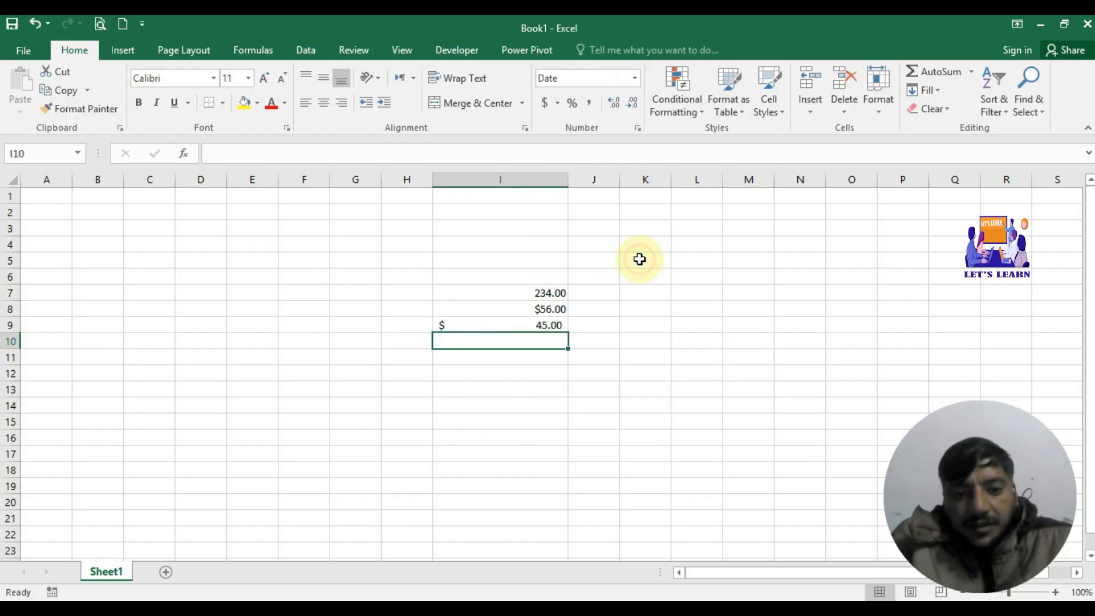
{"action": "left_click", "coordinate": [544, 384]}
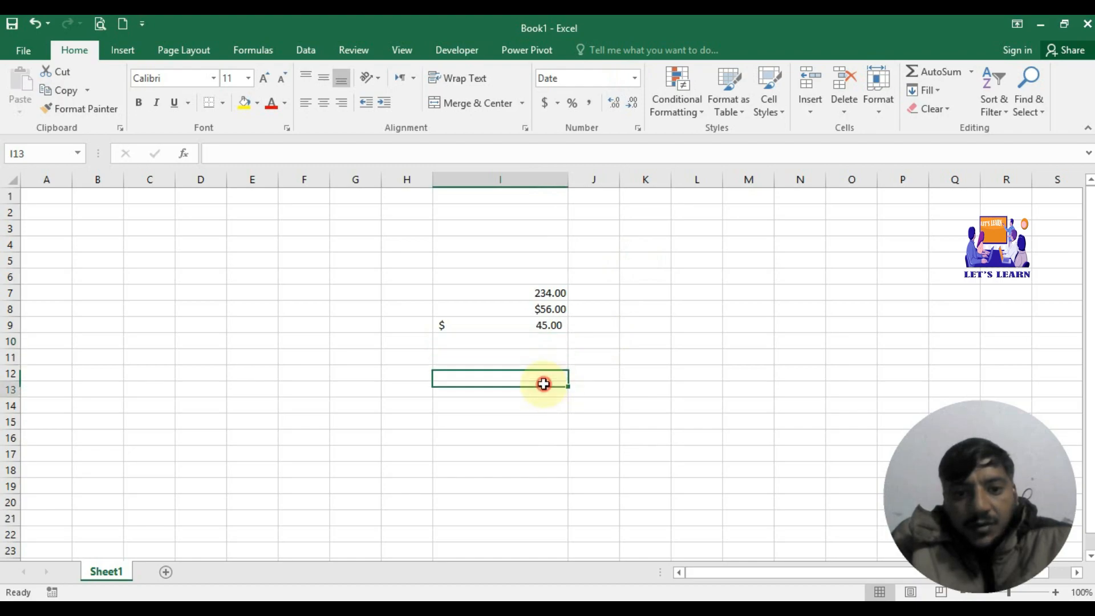
{"action": "left_click", "coordinate": [544, 341]}
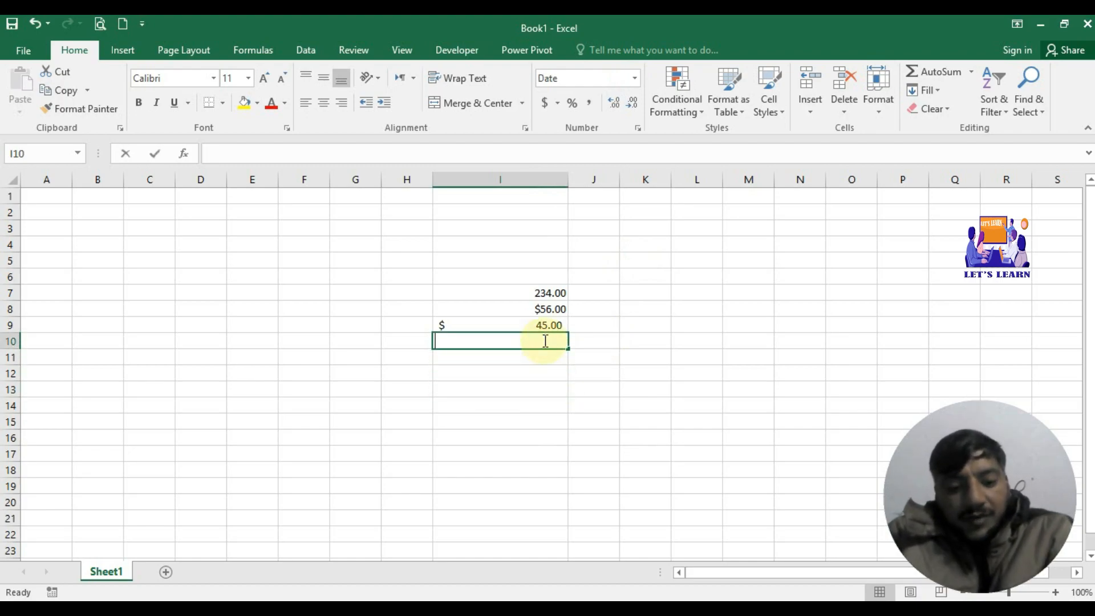
{"action": "type", "text": "34"}
{"action": "key", "text": "Return"}
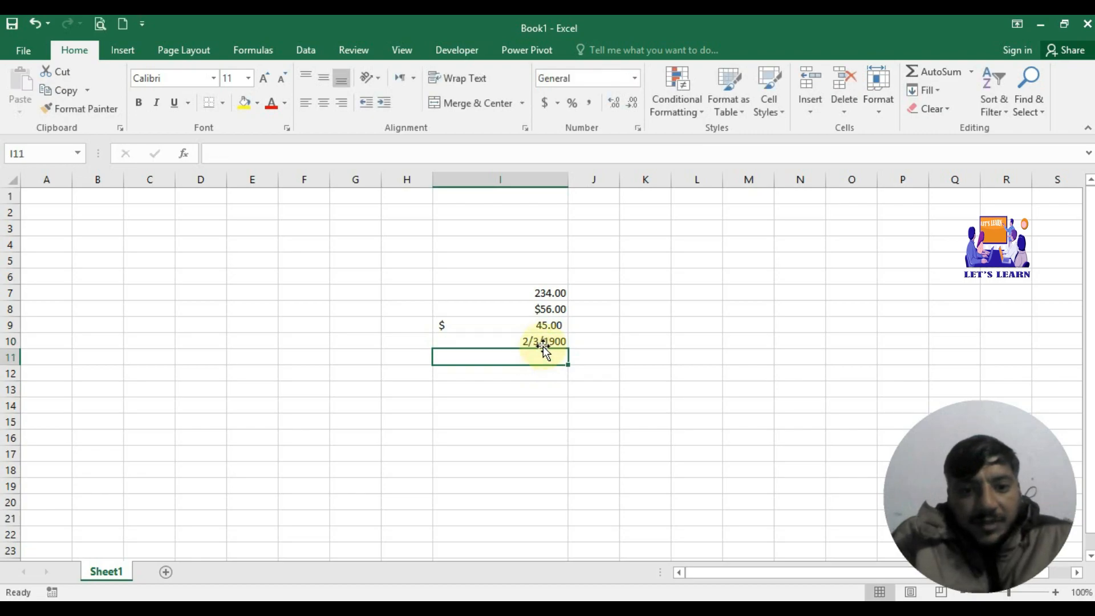
{"action": "left_click", "coordinate": [548, 340]}
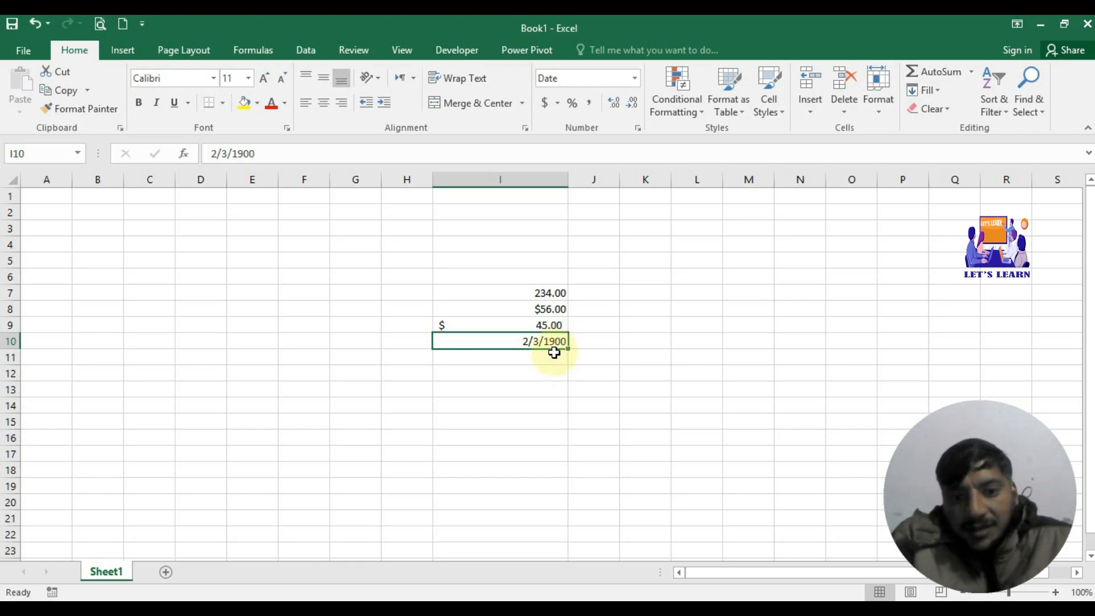
Step: Edit the date in I10 from 2/3/1900 to 1/8/2023
{"action": "double_click", "coordinate": [554, 353]}
{"action": "left_click", "coordinate": [529, 341]}
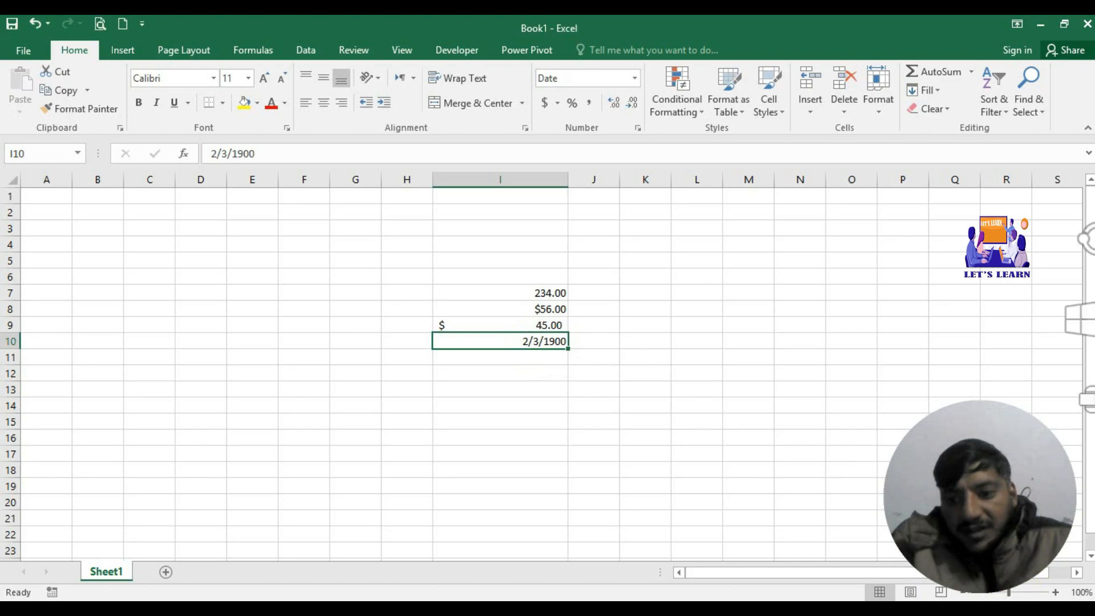
{"action": "double_click", "coordinate": [521, 342]}
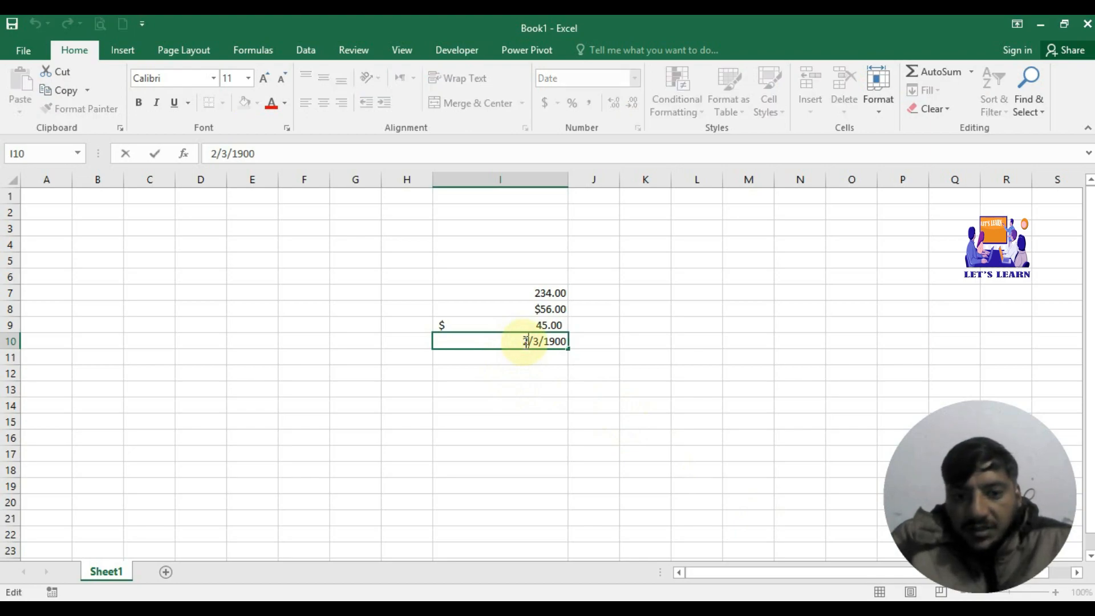
{"action": "key", "text": "Delete"}
{"action": "type", "text": "1"}
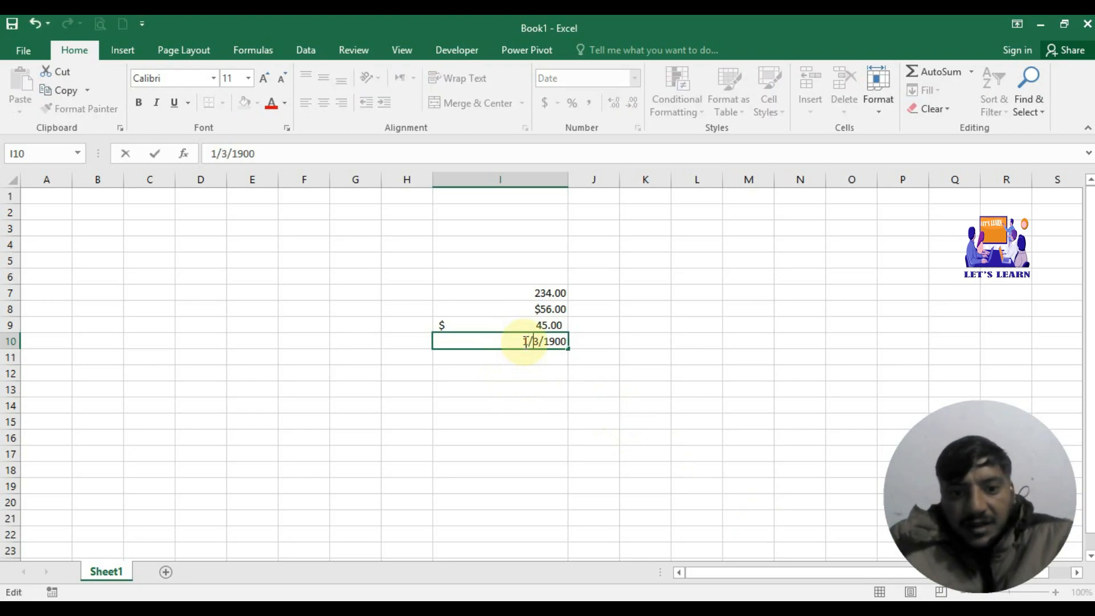
{"action": "key", "text": "Right"}
{"action": "key", "text": "Delete"}
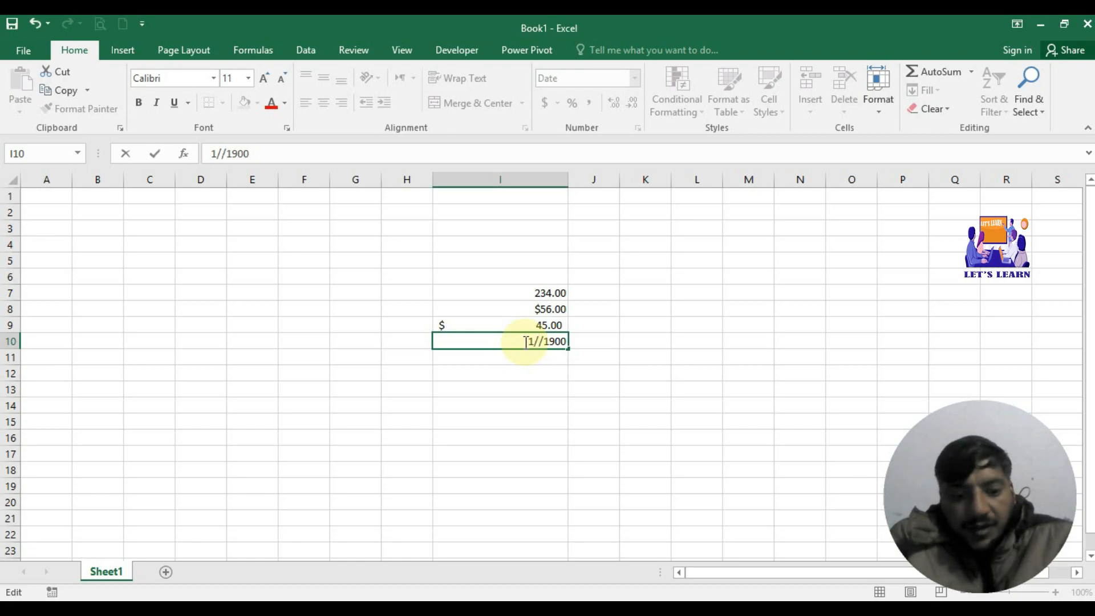
{"action": "type", "text": "8"}
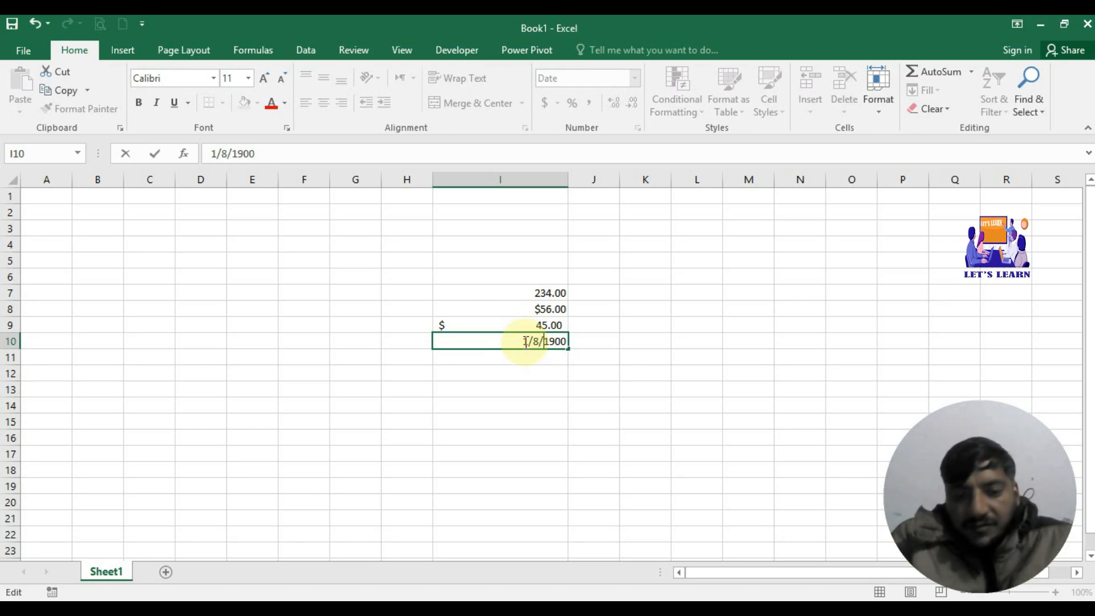
{"action": "key", "text": "Right"}
{"action": "key", "text": "Delete"}
{"action": "key", "text": "Delete"}
{"action": "key", "text": "Delete"}
{"action": "key", "text": "Delete"}
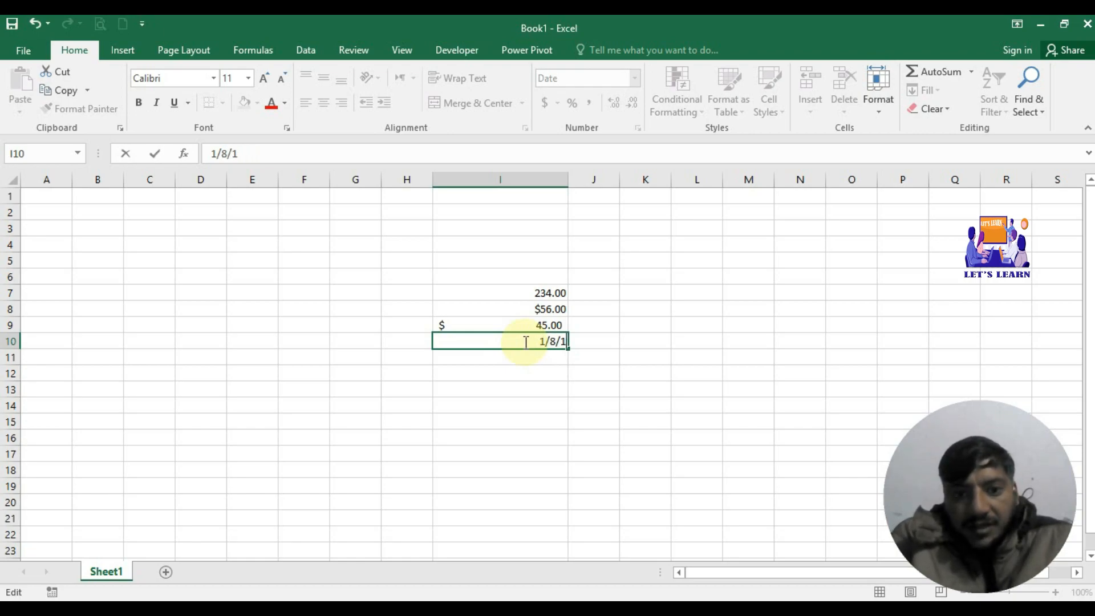
{"action": "type", "text": "2023"}
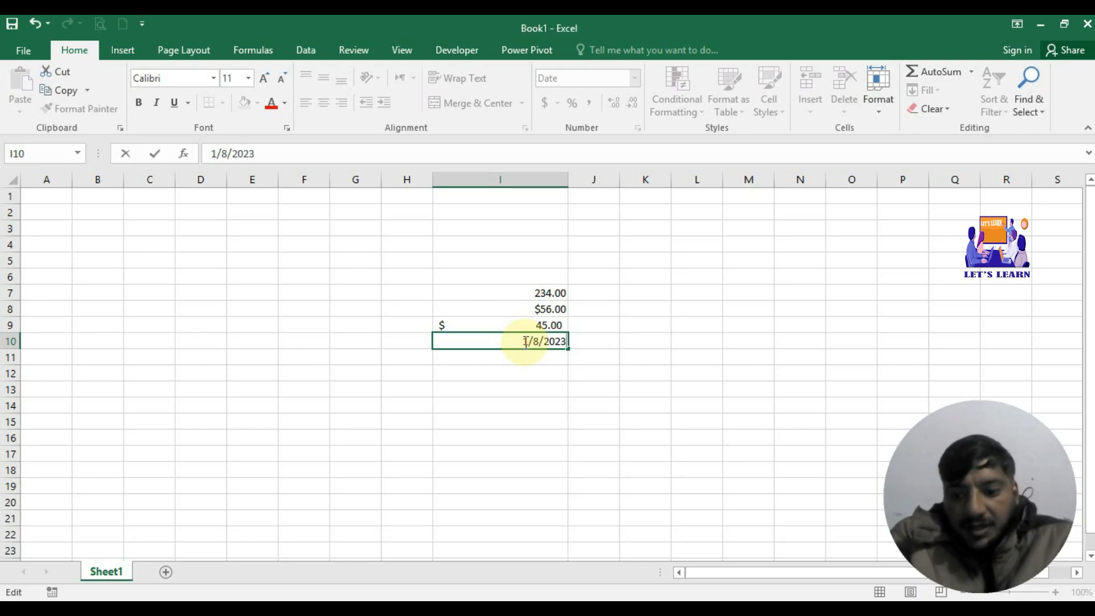
{"action": "key", "text": "Return"}
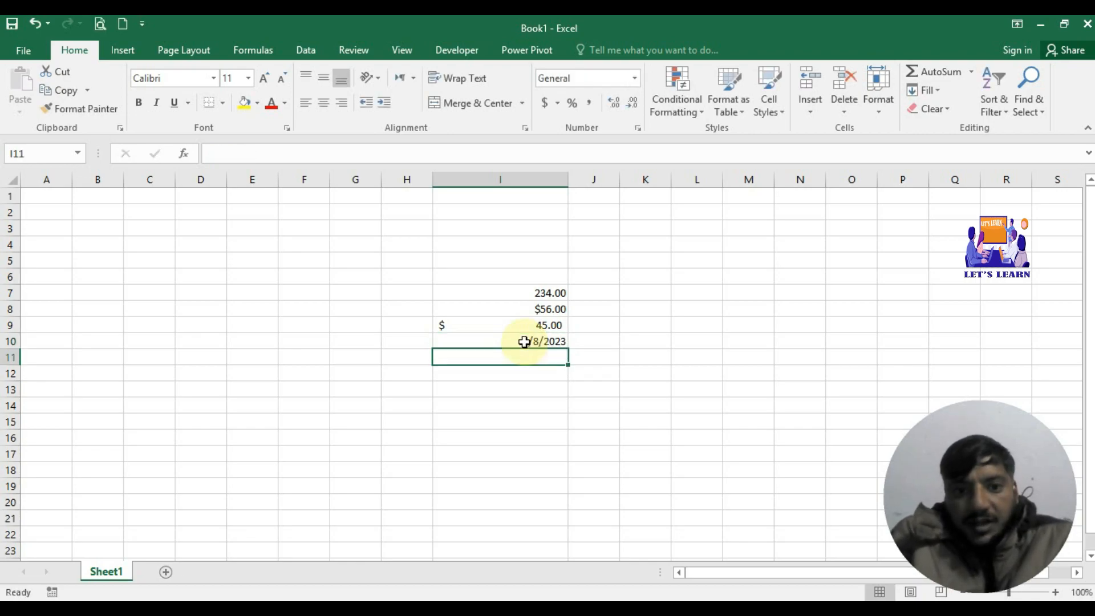
Step: Show I10 as General to see serial 44934, then return it to Short Date
{"action": "left_click", "coordinate": [539, 337]}
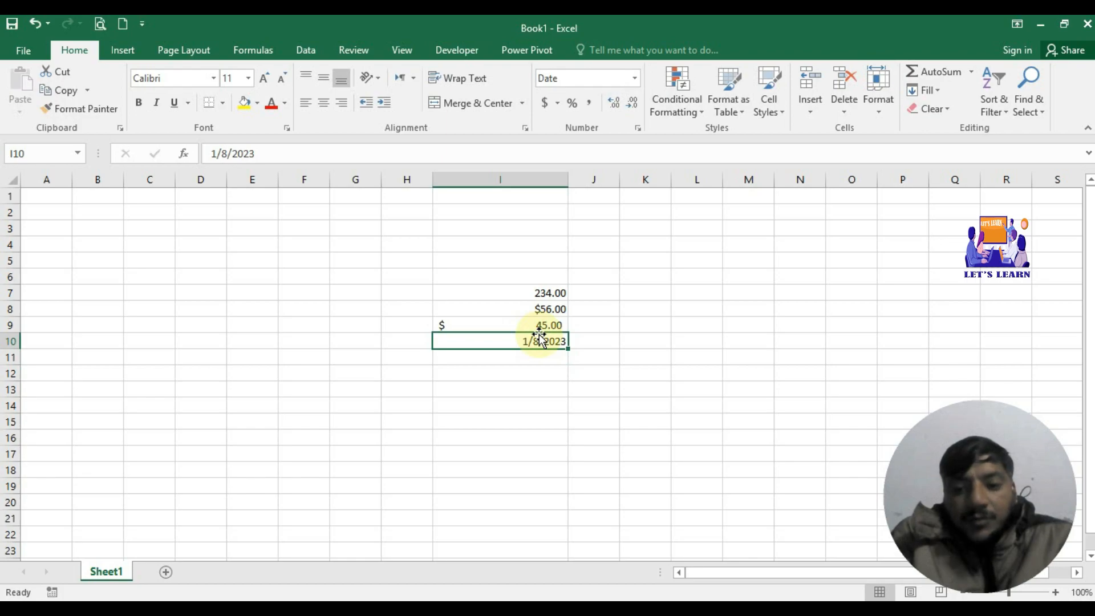
{"action": "left_click", "coordinate": [634, 78]}
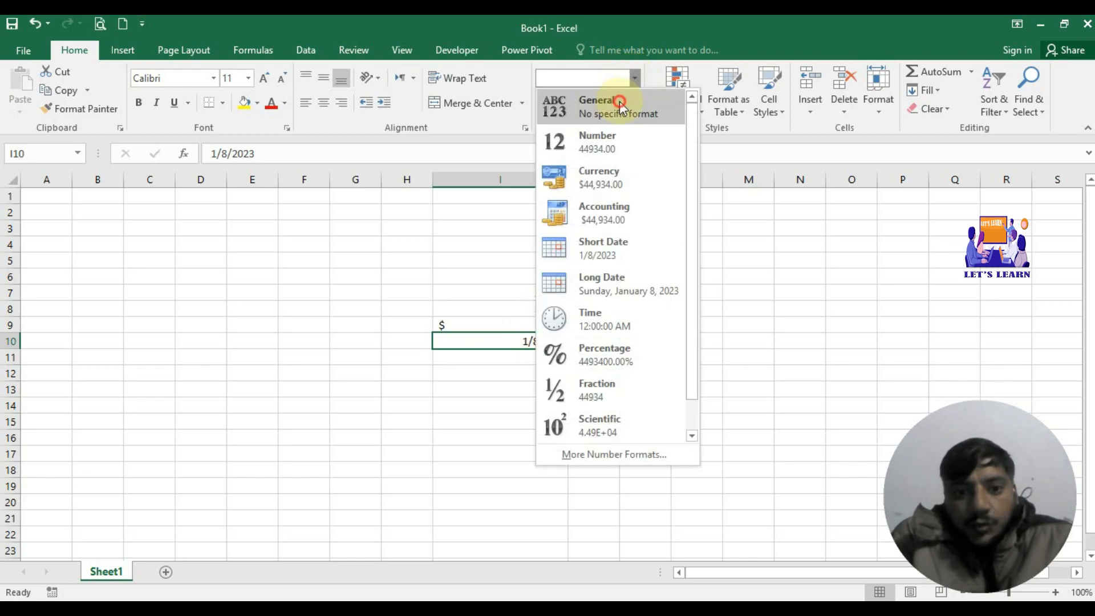
{"action": "left_click", "coordinate": [622, 103]}
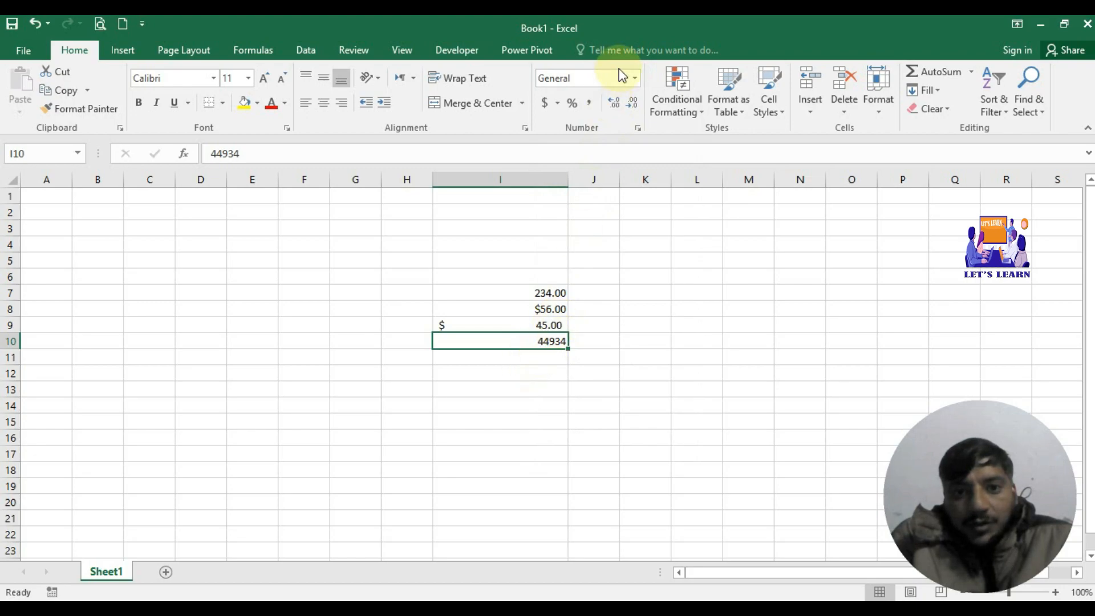
{"action": "left_click", "coordinate": [634, 78]}
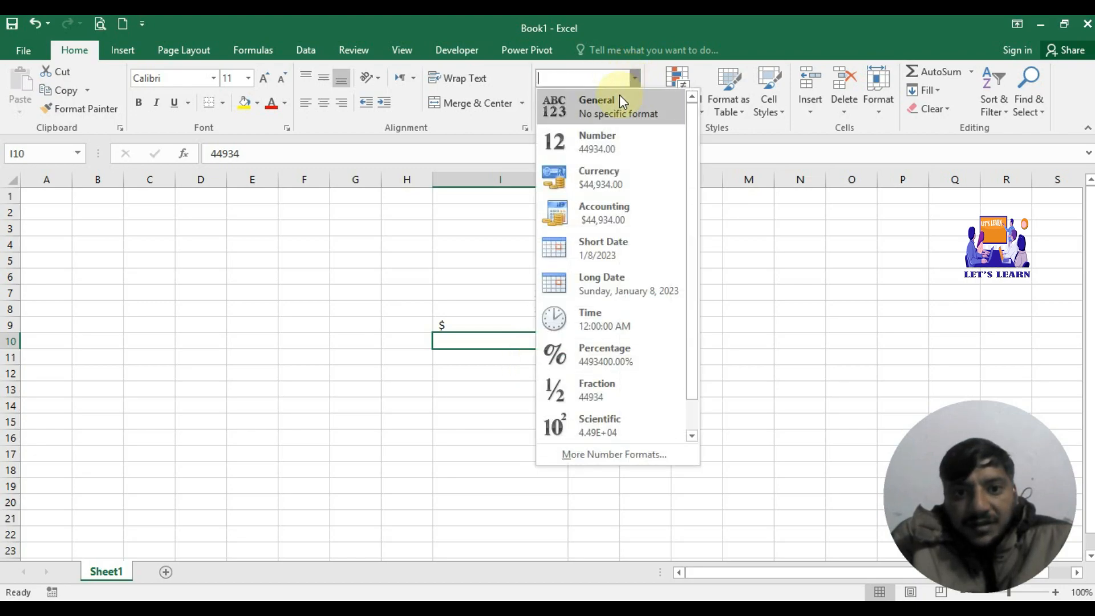
{"action": "left_click", "coordinate": [614, 241]}
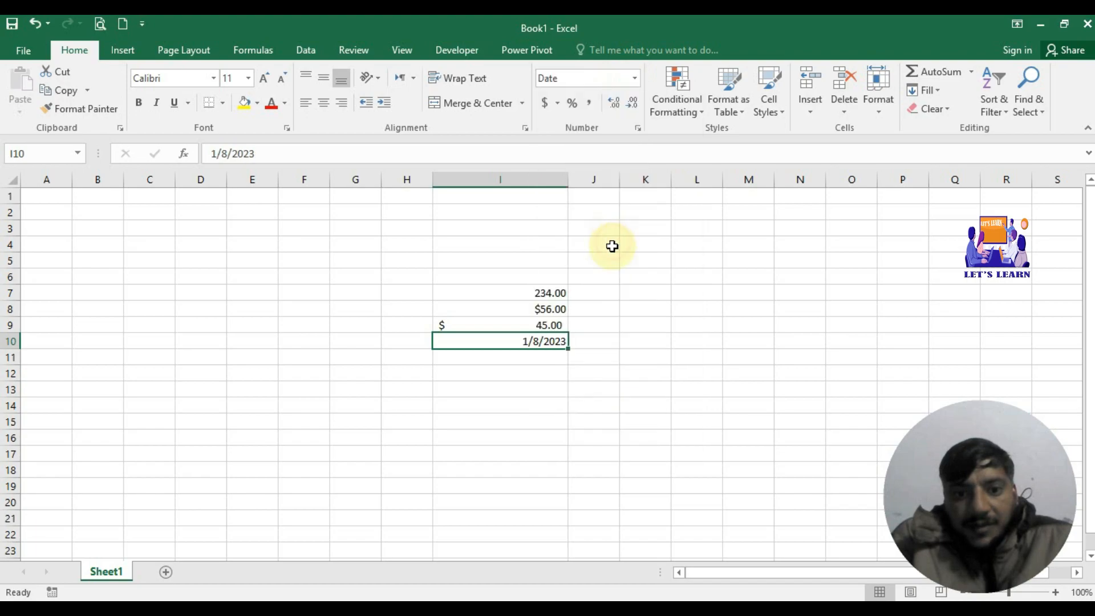
{"action": "left_click", "coordinate": [551, 355]}
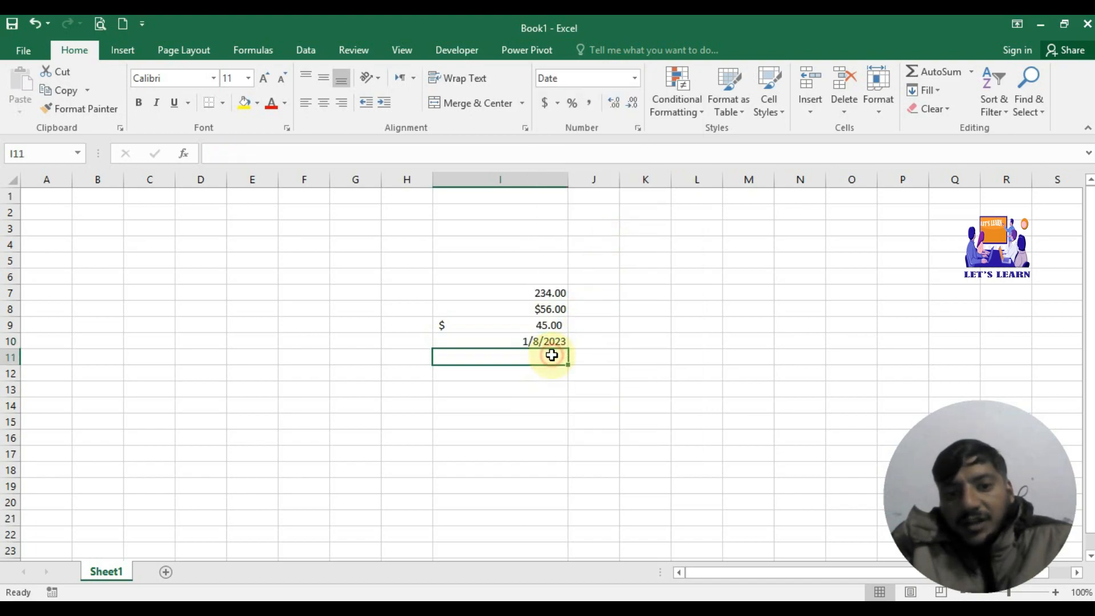
{"action": "left_click", "coordinate": [552, 341]}
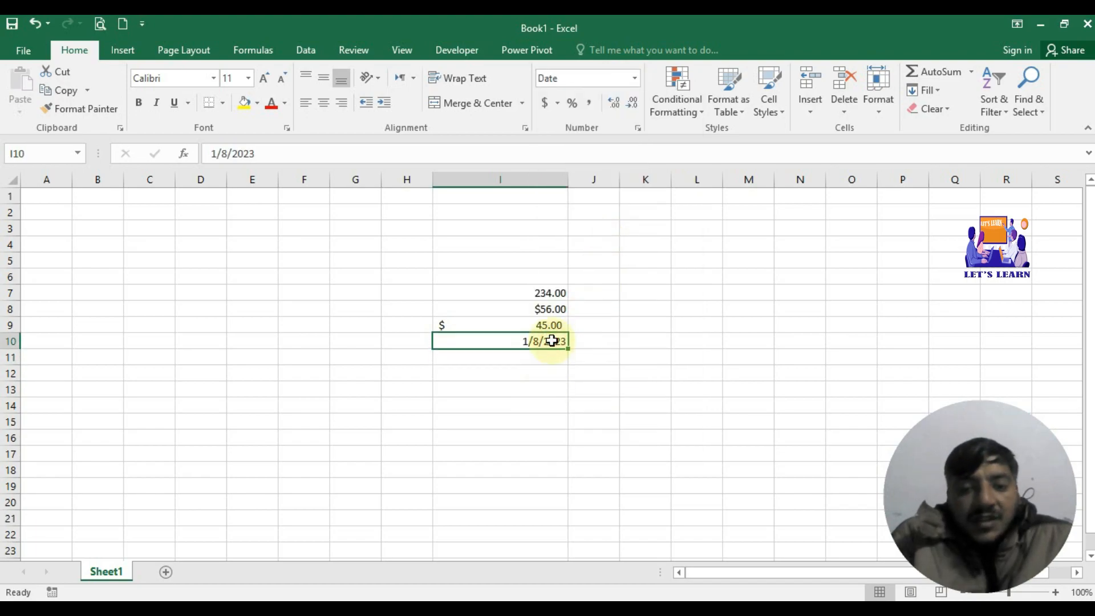
{"action": "left_click", "coordinate": [638, 83]}
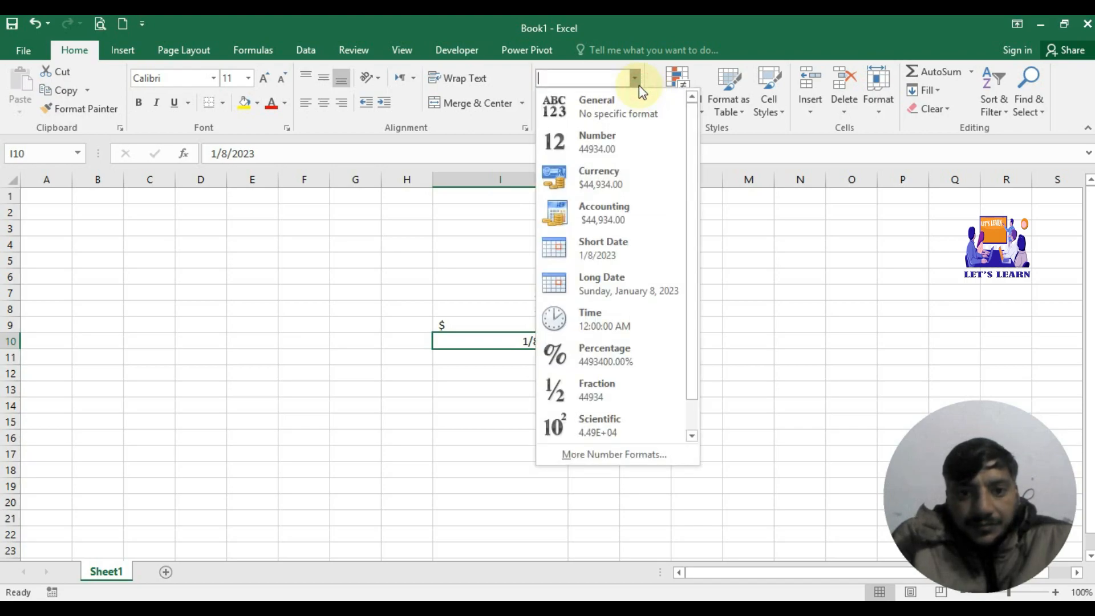
Step: Apply Long Date to I10 so it reads Sunday, January 8, 2023
{"action": "left_click", "coordinate": [632, 296]}
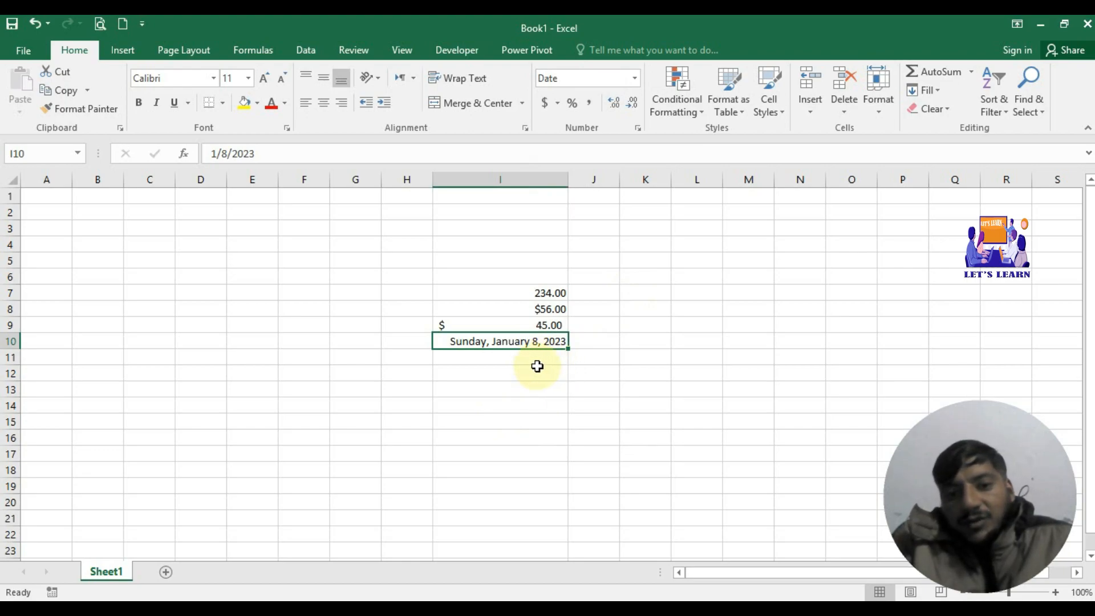
{"action": "left_click", "coordinate": [537, 366]}
Step: Enter 1 in I11 and apply the Time format, displaying 12:00:00 AM
{"action": "left_click", "coordinate": [545, 358]}
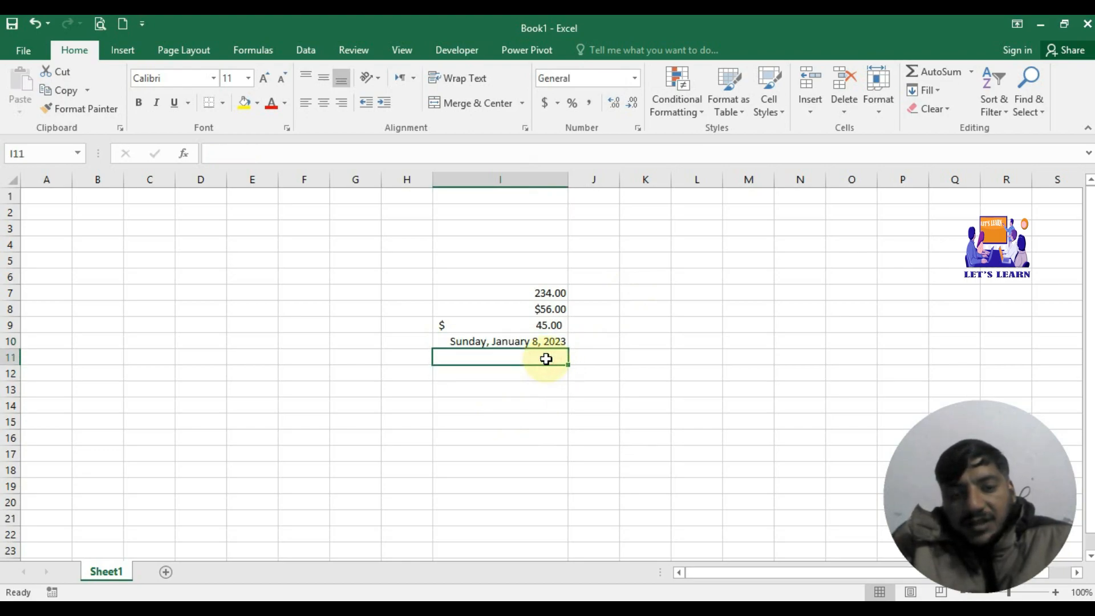
{"action": "left_click", "coordinate": [636, 78]}
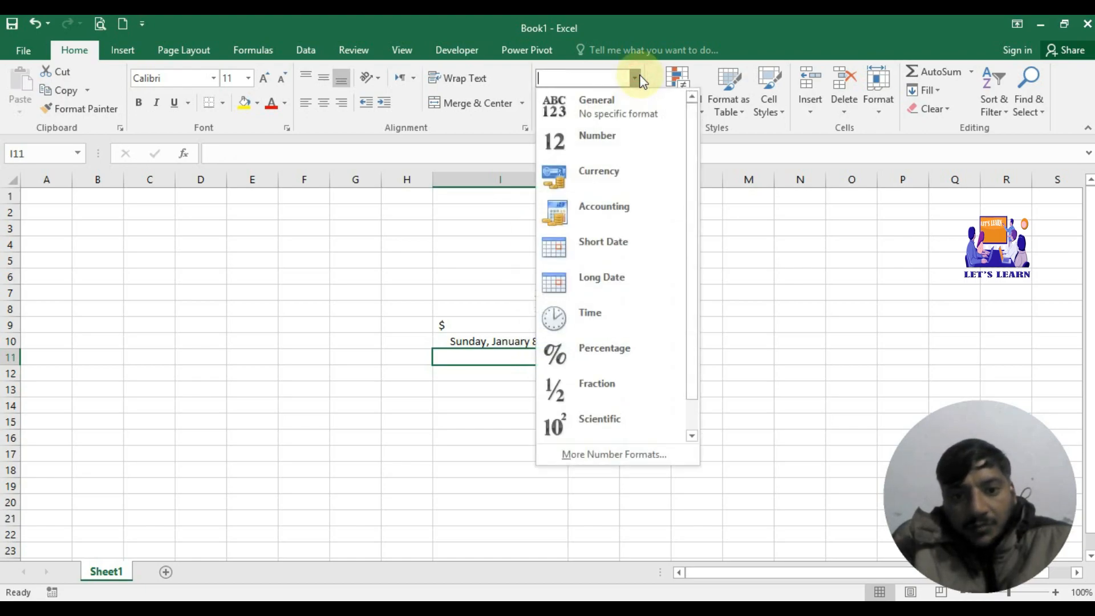
{"action": "left_click", "coordinate": [497, 361]}
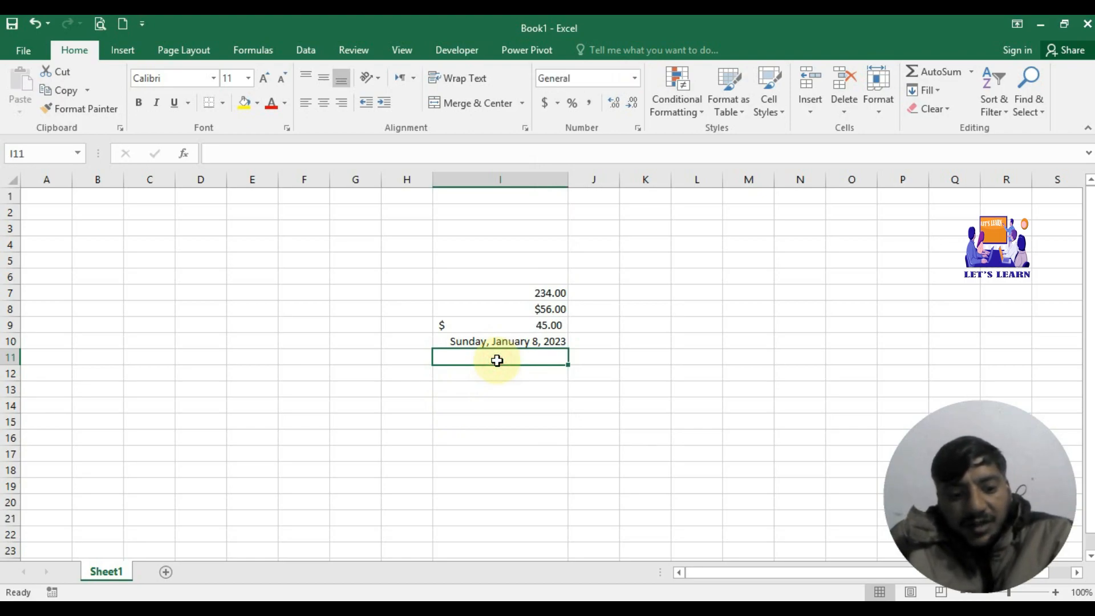
{"action": "type", "text": "1"}
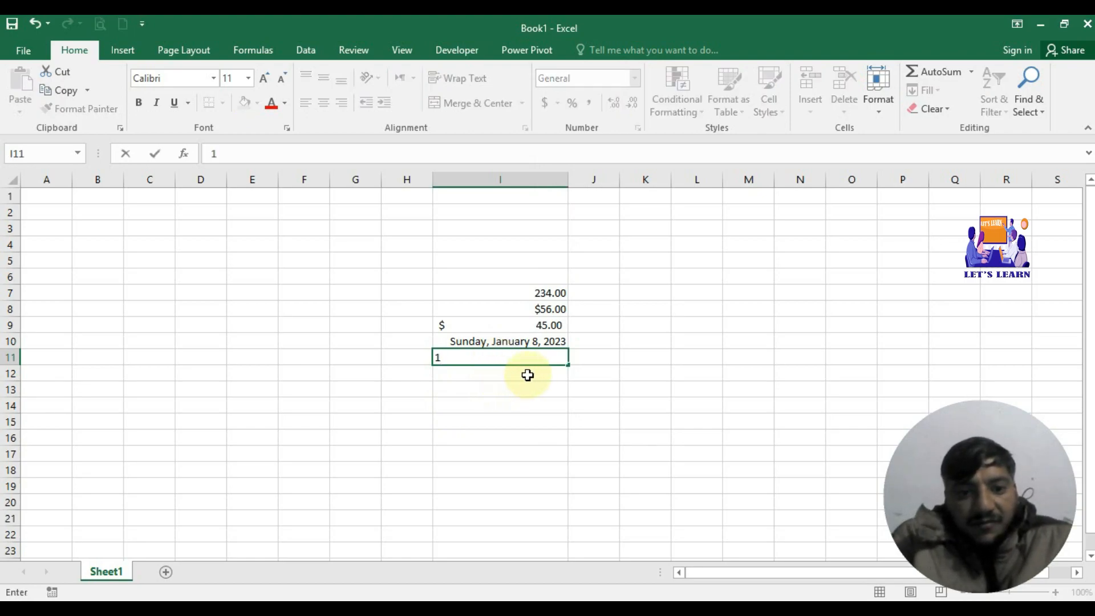
{"action": "key", "text": "Return"}
{"action": "left_click", "coordinate": [541, 353]}
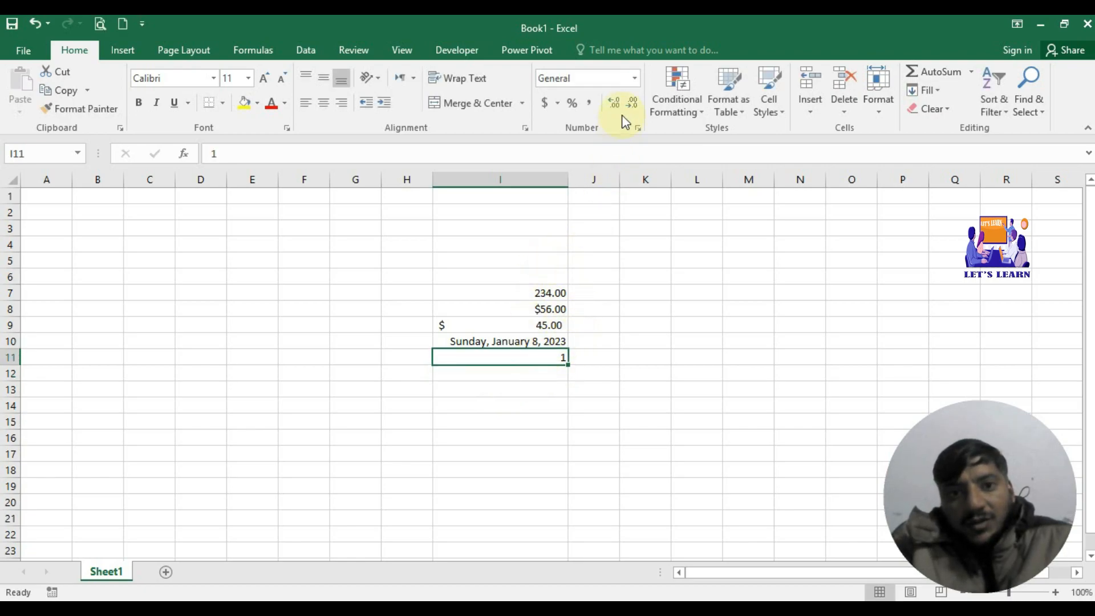
{"action": "left_click", "coordinate": [634, 83]}
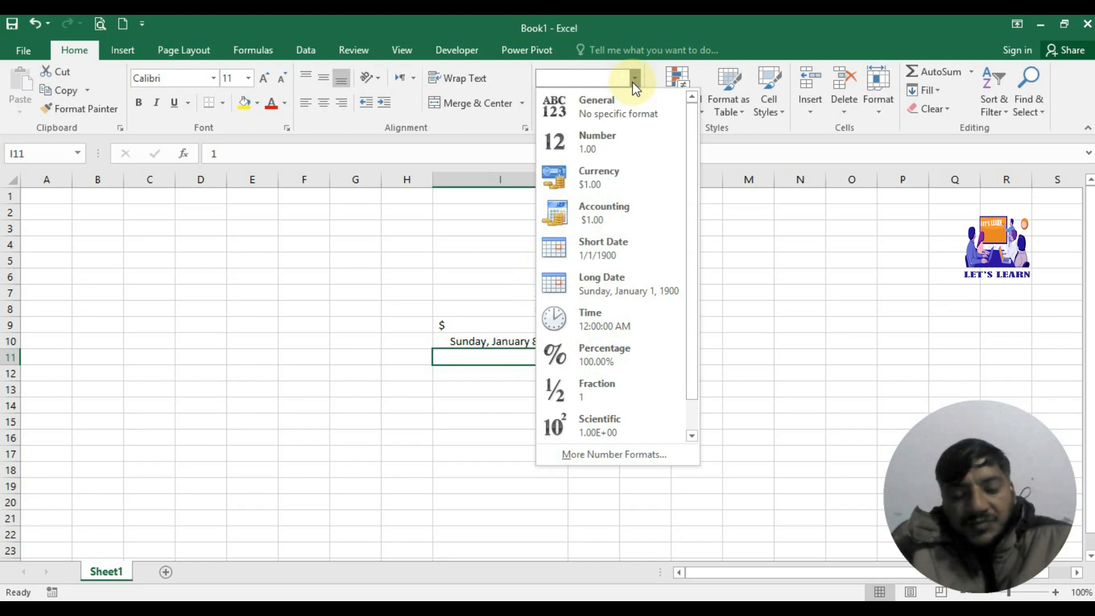
{"action": "left_click", "coordinate": [602, 316]}
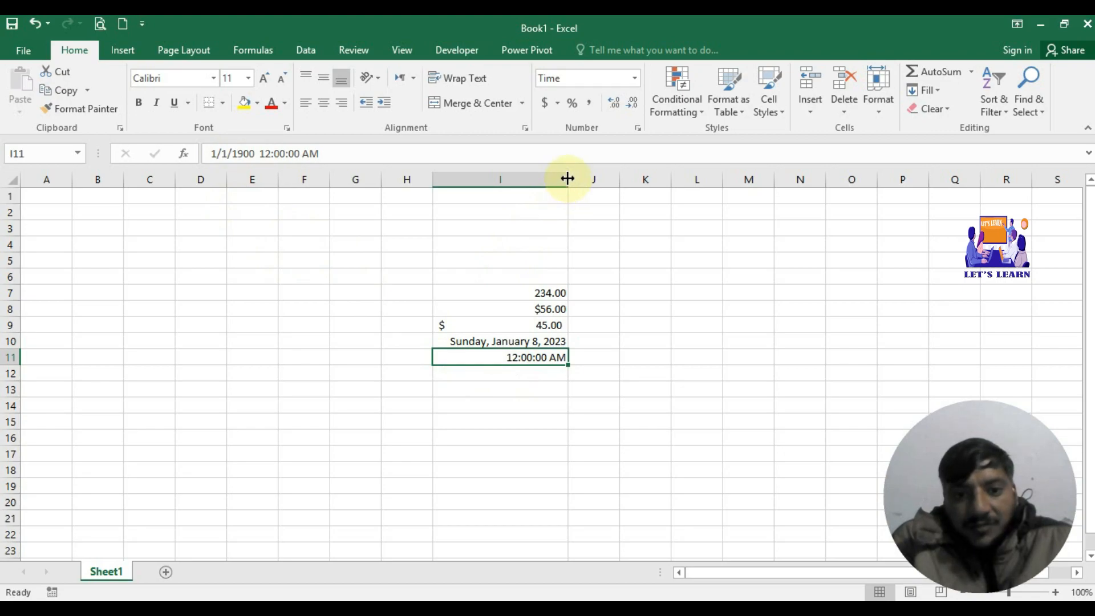
Step: Widen column I, then narrow it slightly to fit the long date snugly
{"action": "left_click_drag", "start_coordinate": [568, 179], "coordinate": [653, 183]}
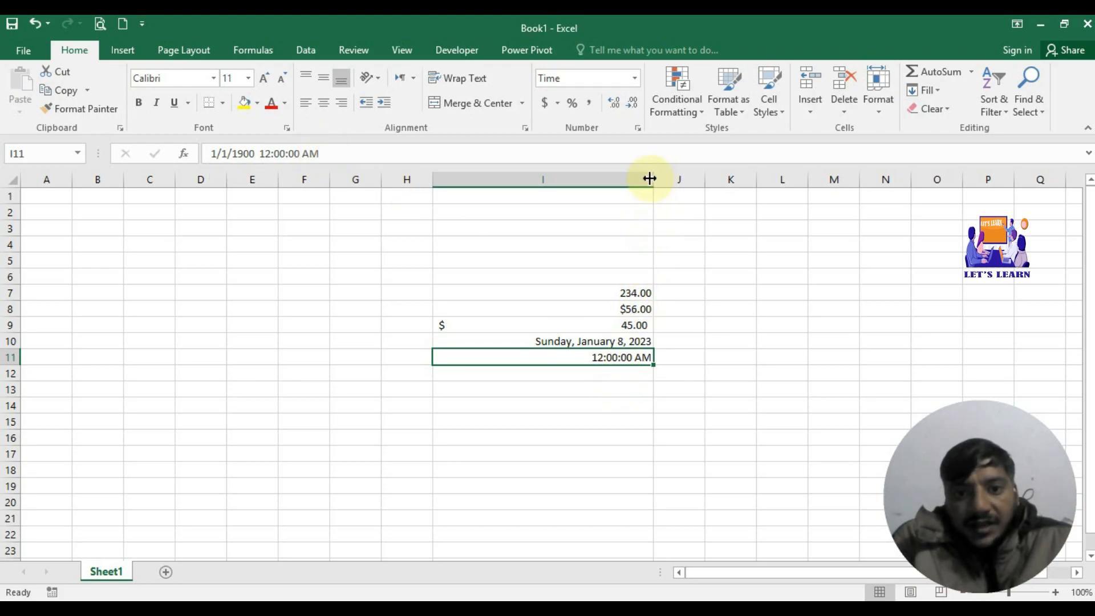
{"action": "left_click_drag", "start_coordinate": [652, 179], "coordinate": [608, 184]}
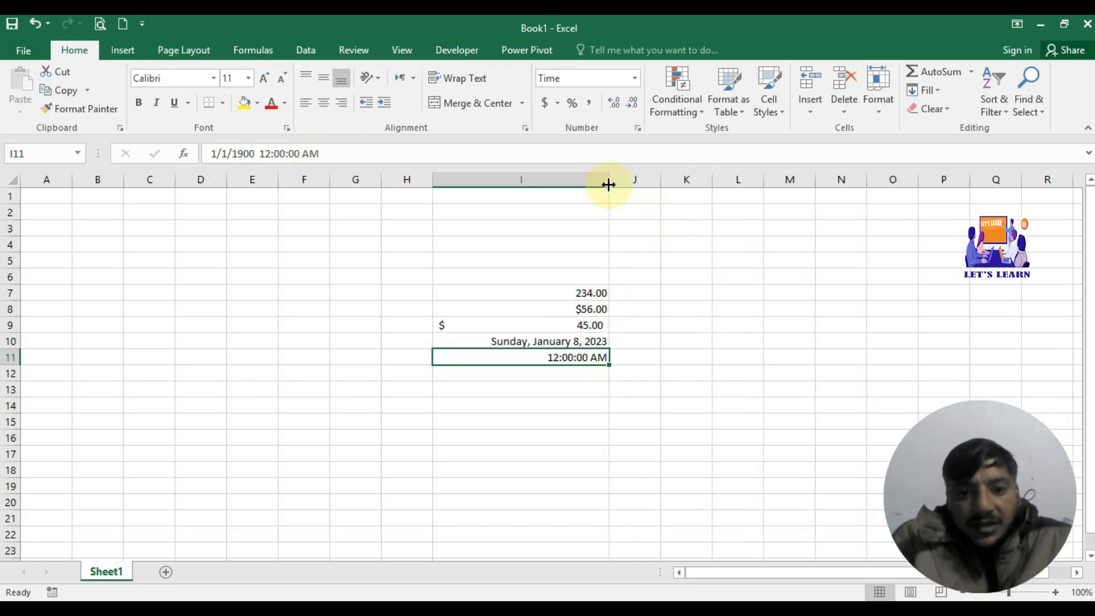
Step: Change the time in I11 from AM to PM
{"action": "left_click", "coordinate": [634, 80]}
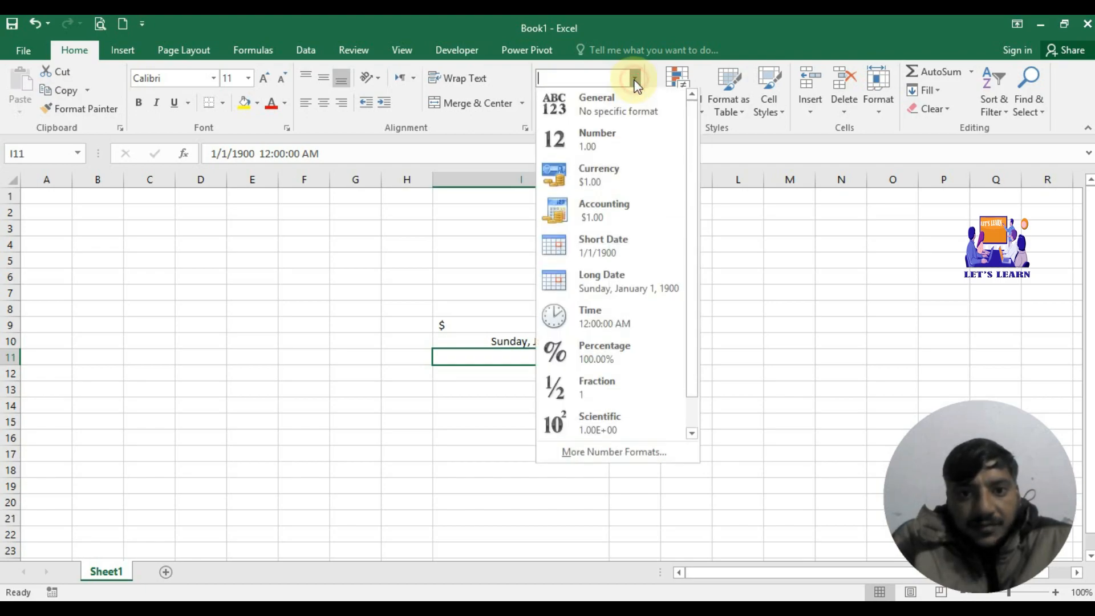
{"action": "left_click", "coordinate": [635, 80]}
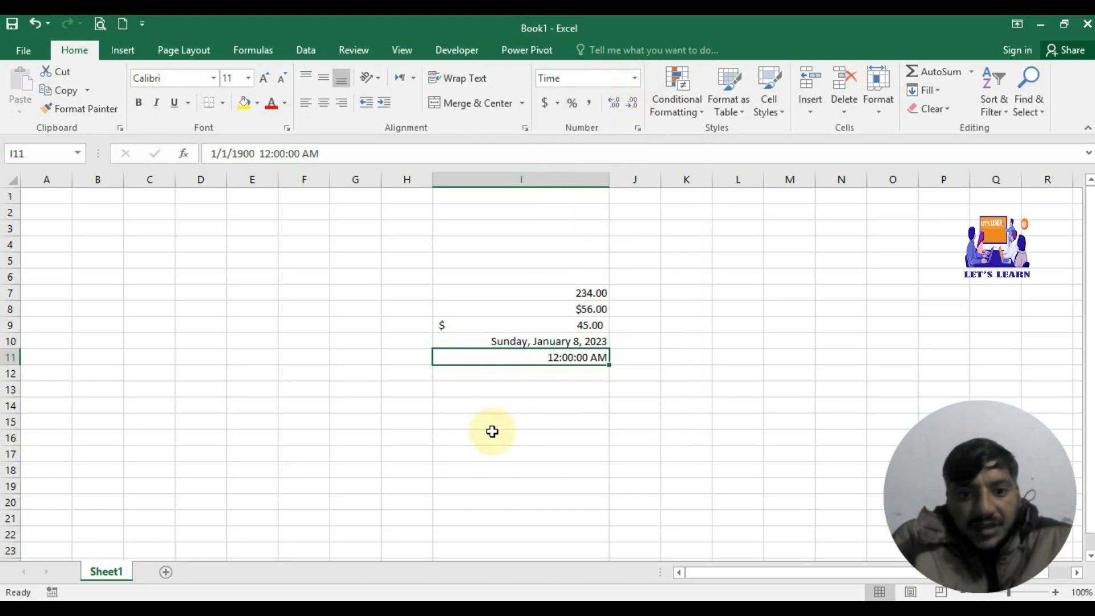
{"action": "double_click", "coordinate": [593, 358]}
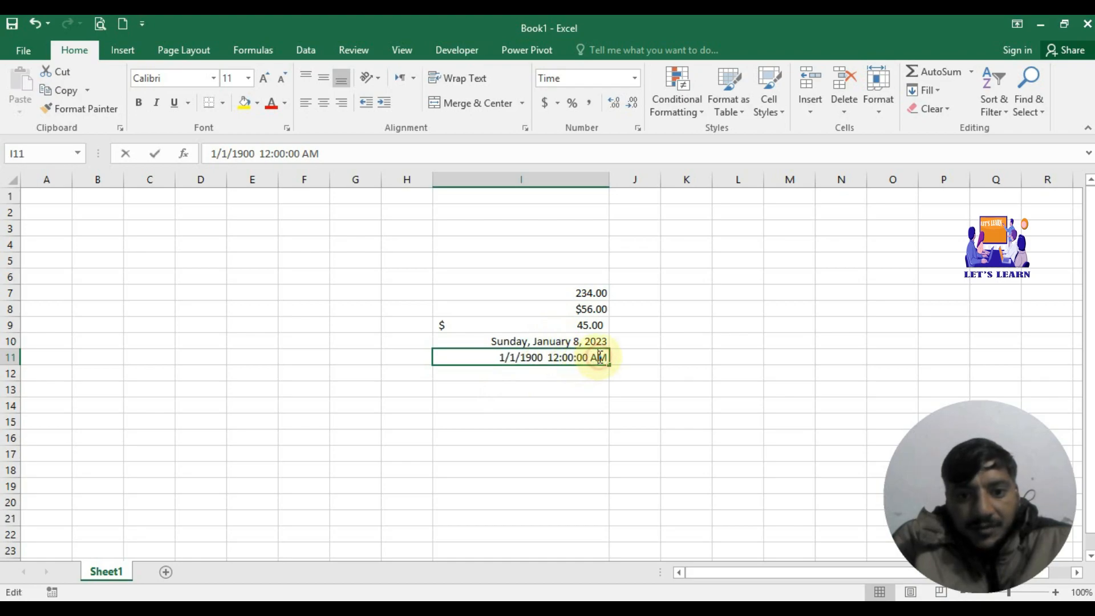
{"action": "key", "text": "BackSpace"}
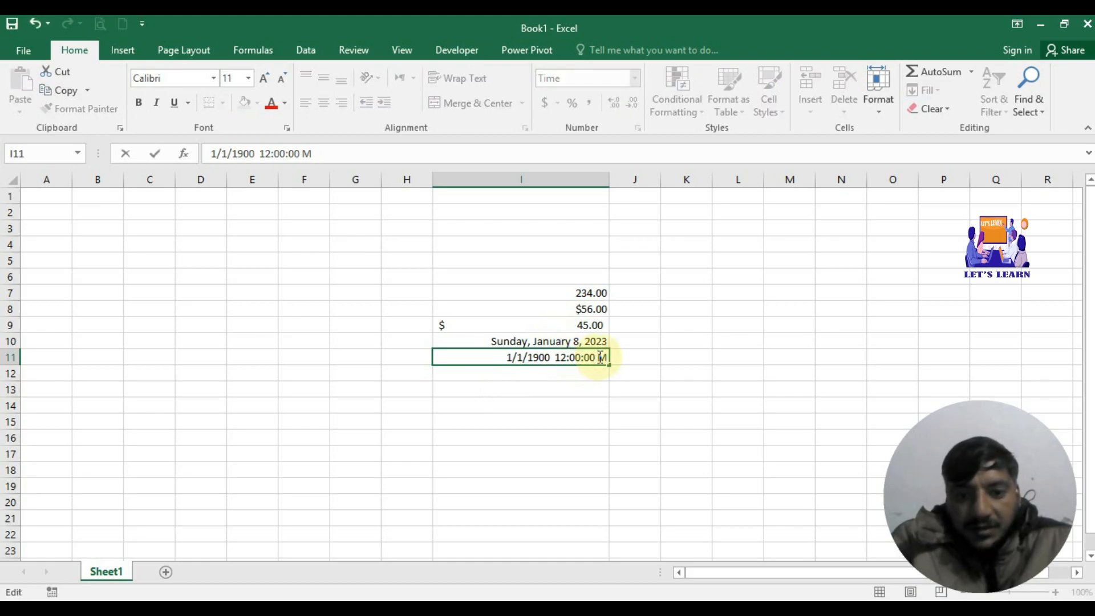
{"action": "type", "text": "p"}
{"action": "left_click", "coordinate": [586, 375]}
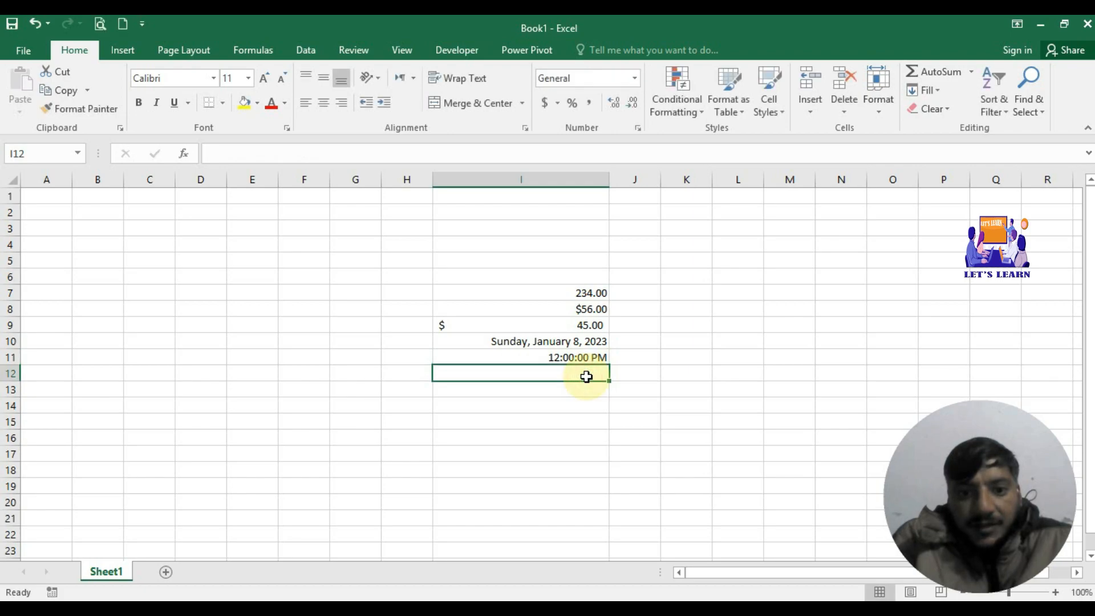
{"action": "left_click", "coordinate": [590, 357]}
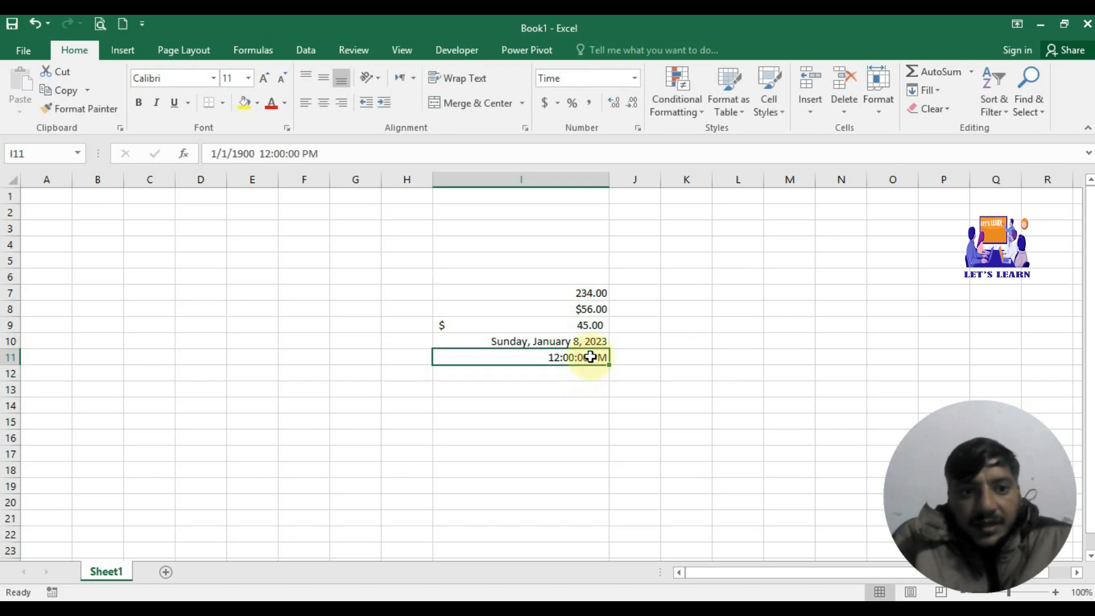
Step: In the formula bar, change I11's date to 1/8/2023
{"action": "left_click", "coordinate": [227, 153]}
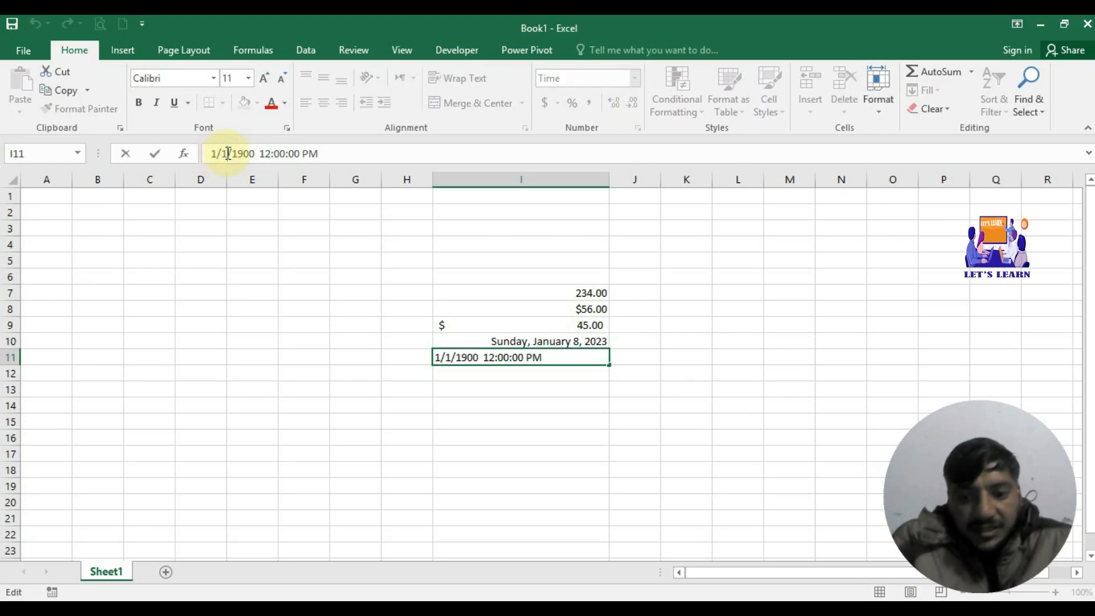
{"action": "key", "text": "BackSpace"}
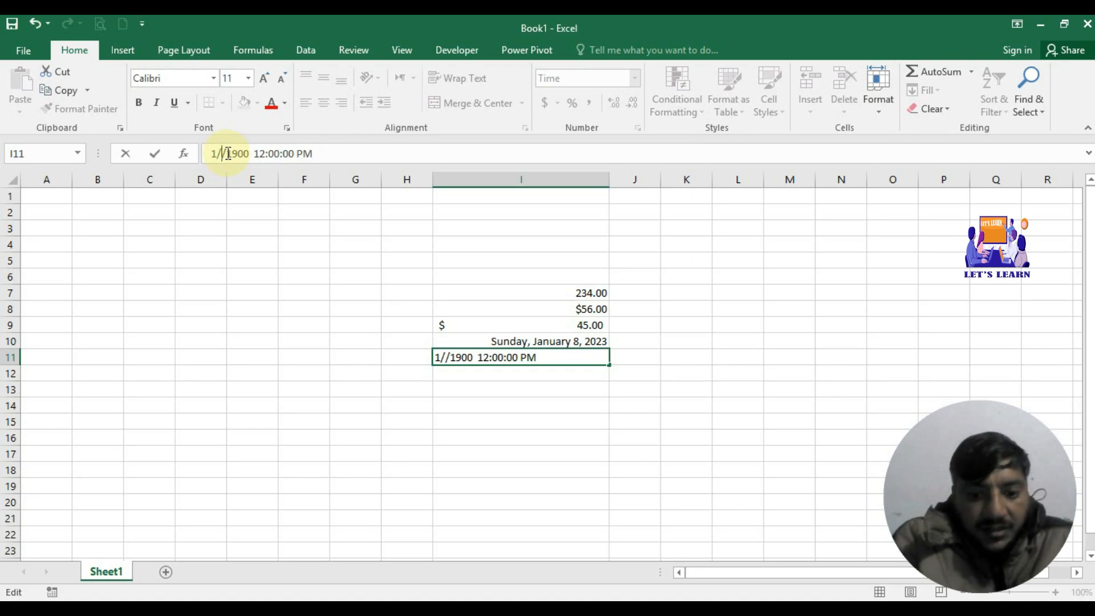
{"action": "type", "text": "8"}
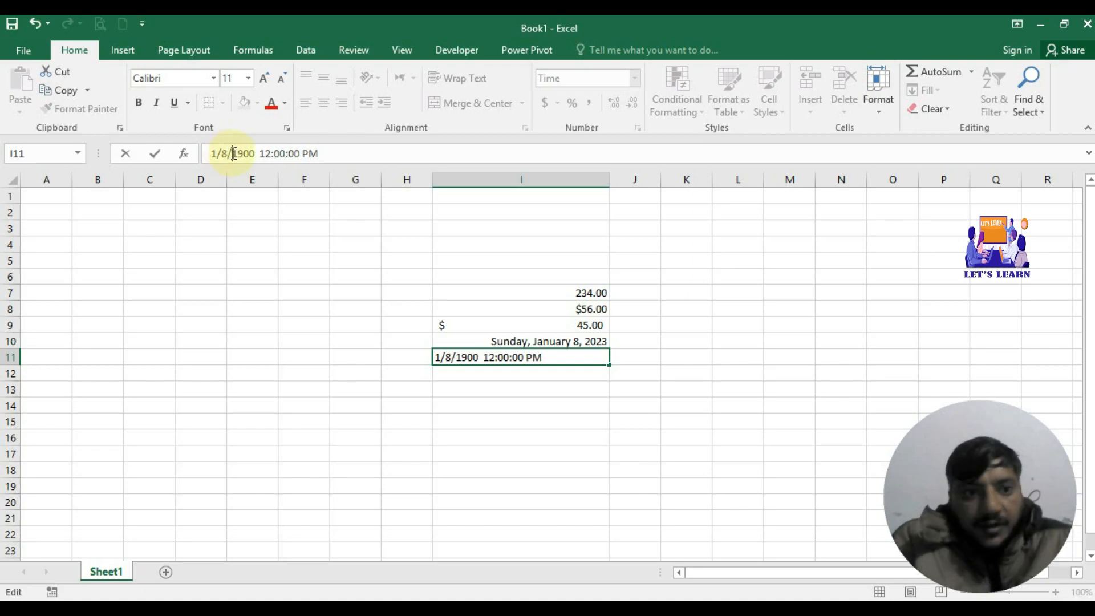
{"action": "key", "text": "BackSpace"}
{"action": "key", "text": "BackSpace"}
{"action": "key", "text": "BackSpace"}
{"action": "key", "text": "BackSpace"}
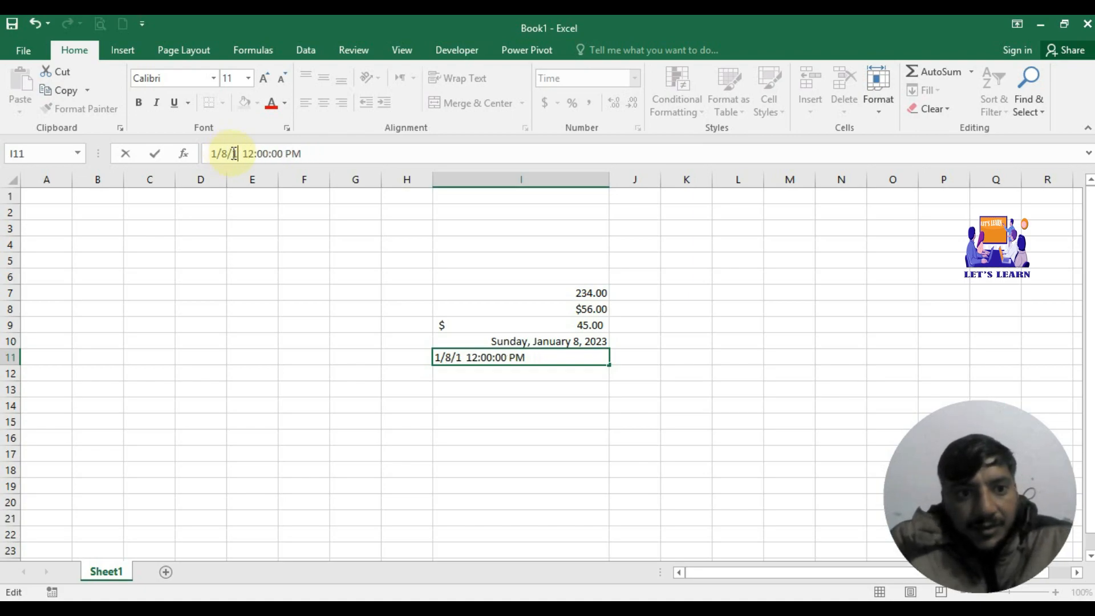
{"action": "type", "text": "2023"}
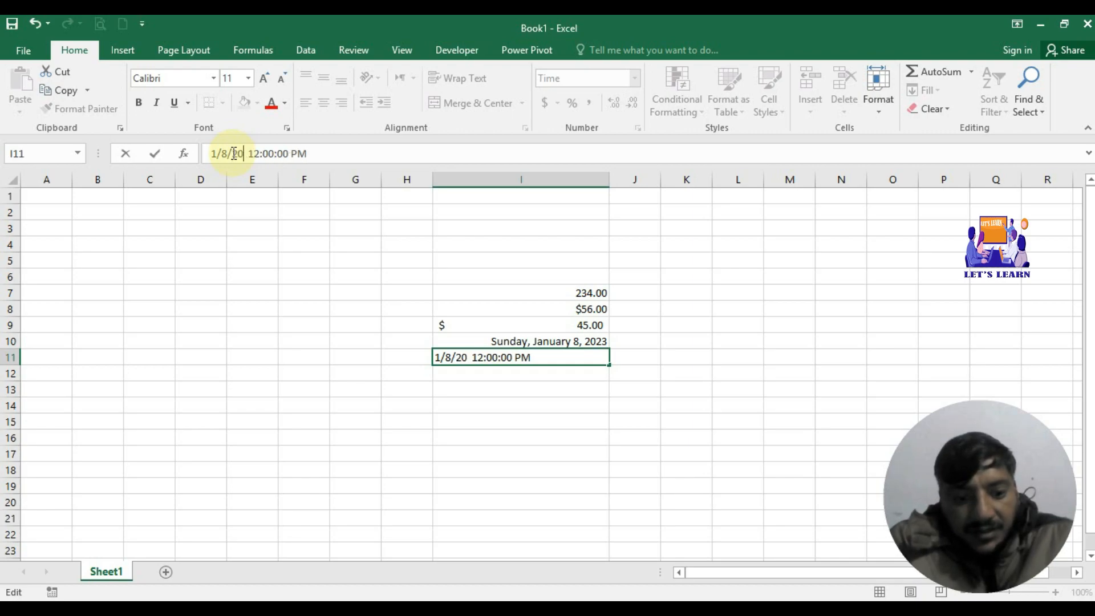
{"action": "left_click", "coordinate": [502, 374]}
{"action": "left_click", "coordinate": [517, 358]}
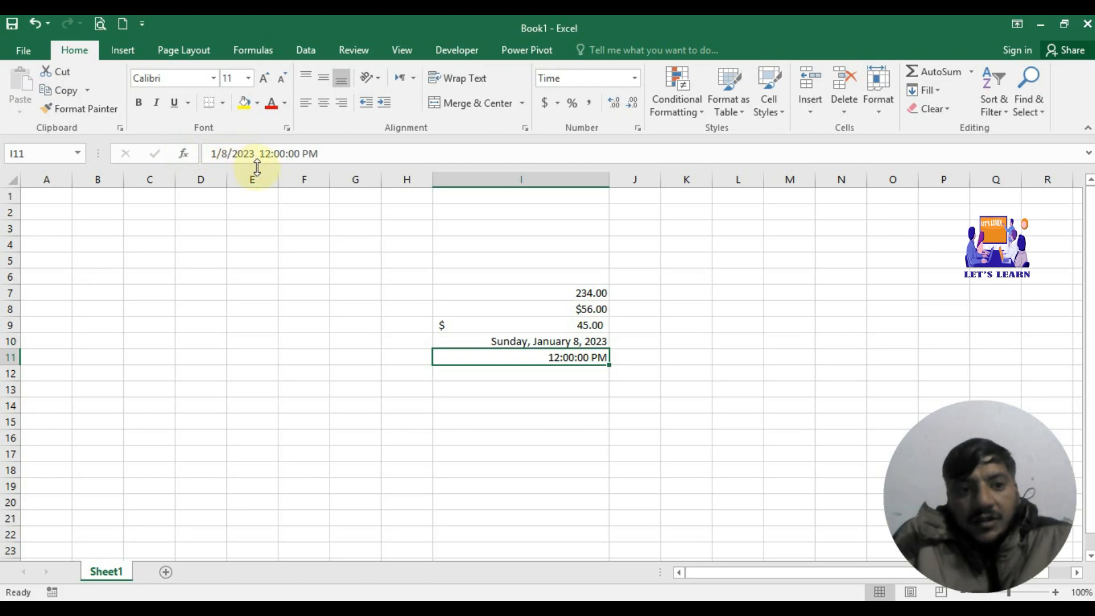
{"action": "left_click", "coordinate": [563, 379]}
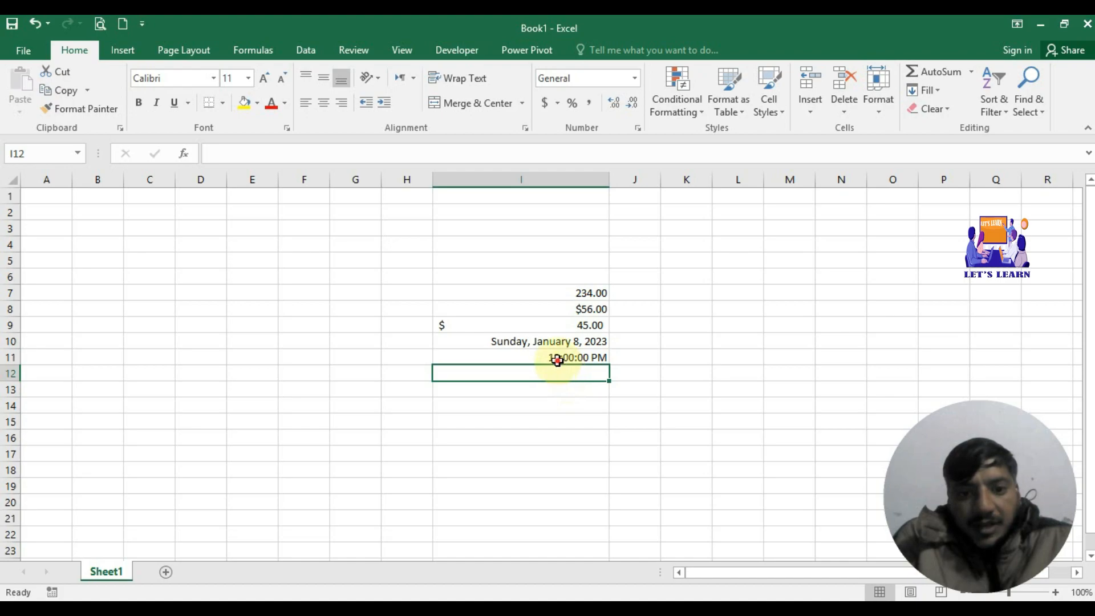
Step: Change I11's hour from 12 to 10 so it shows 10:00:00 PM
{"action": "double_click", "coordinate": [558, 358]}
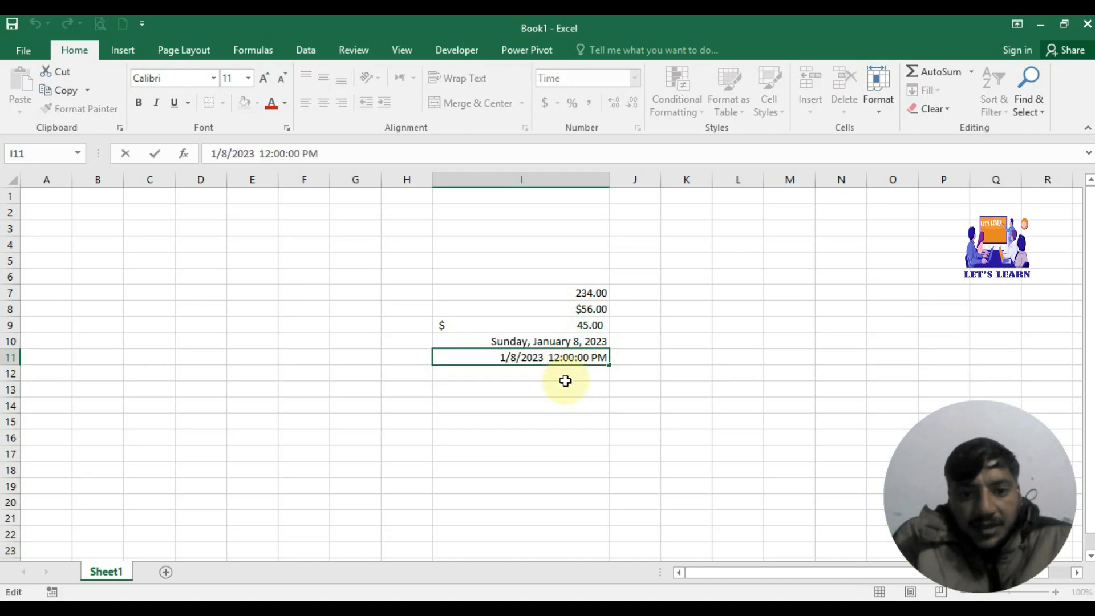
{"action": "key", "text": "BackSpace"}
{"action": "type", "text": "0"}
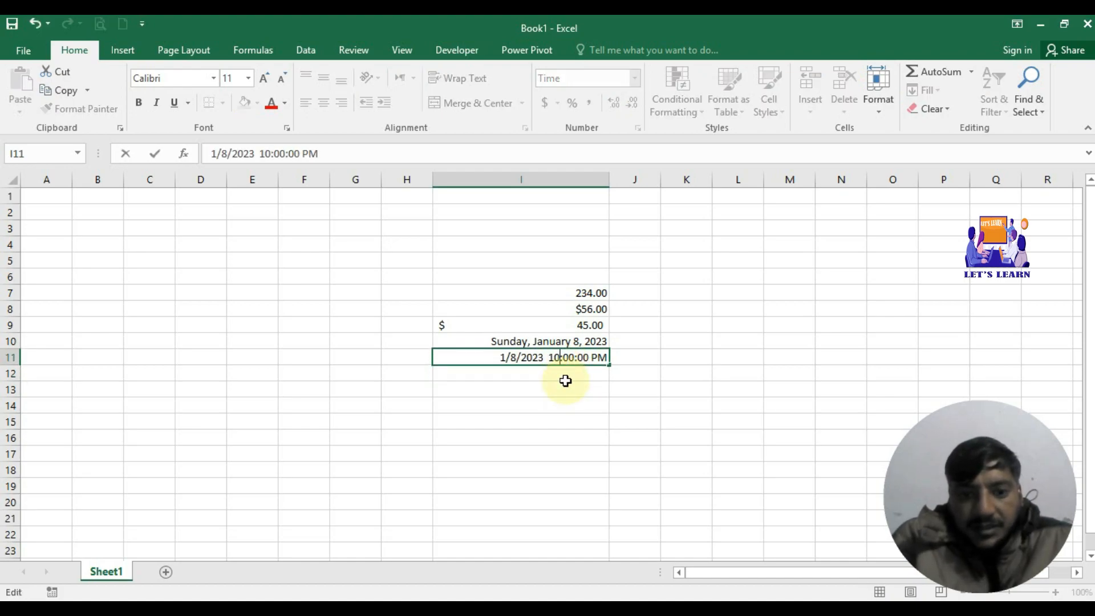
{"action": "key", "text": "Return"}
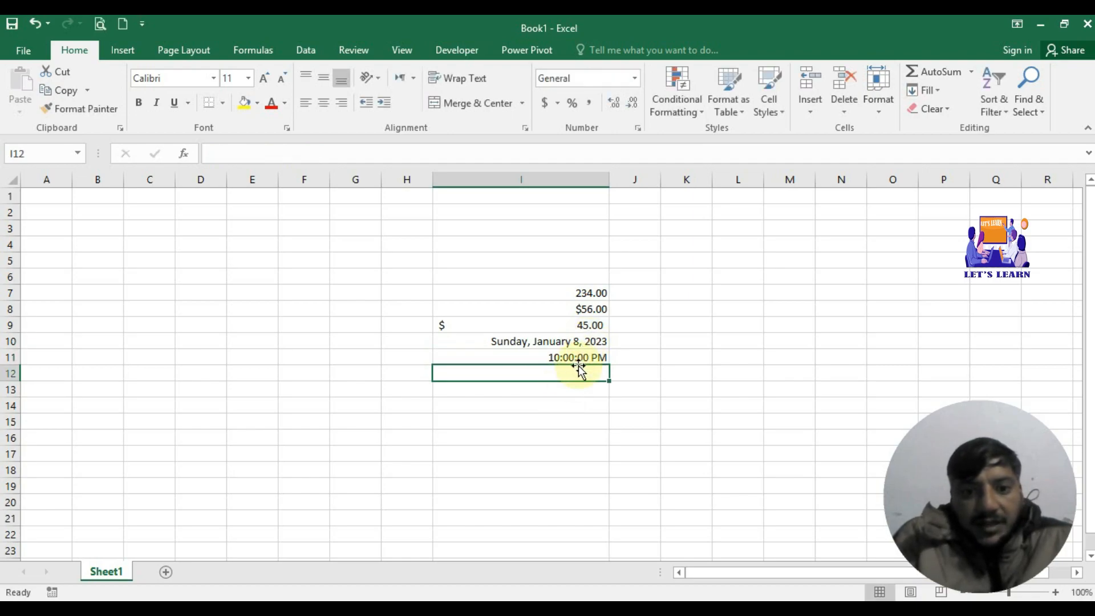
{"action": "left_click", "coordinate": [581, 357]}
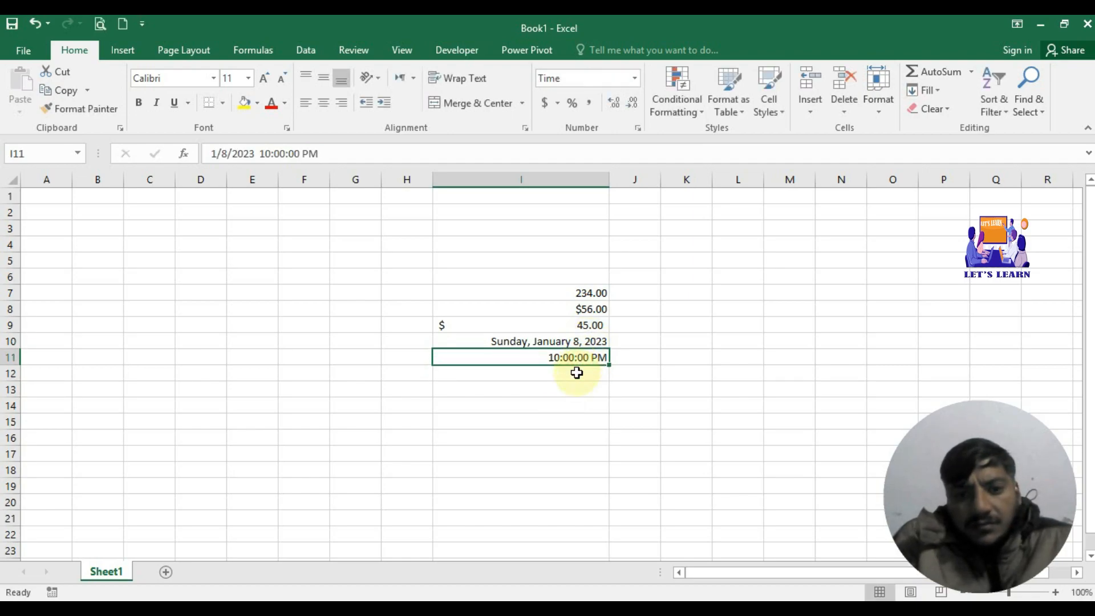
{"action": "left_click", "coordinate": [577, 372]}
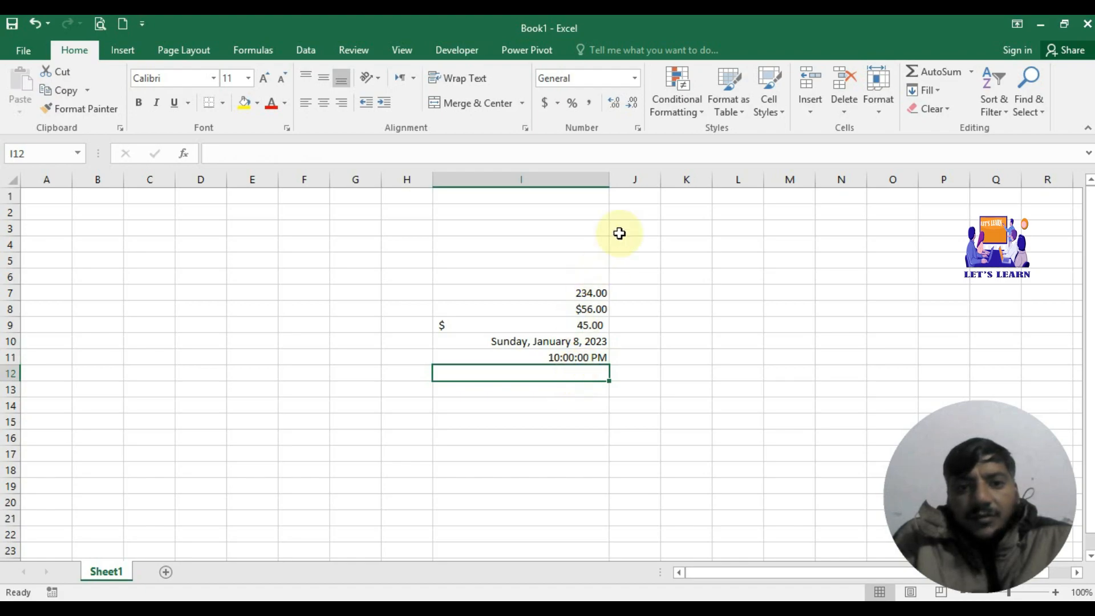
{"action": "left_click", "coordinate": [634, 77]}
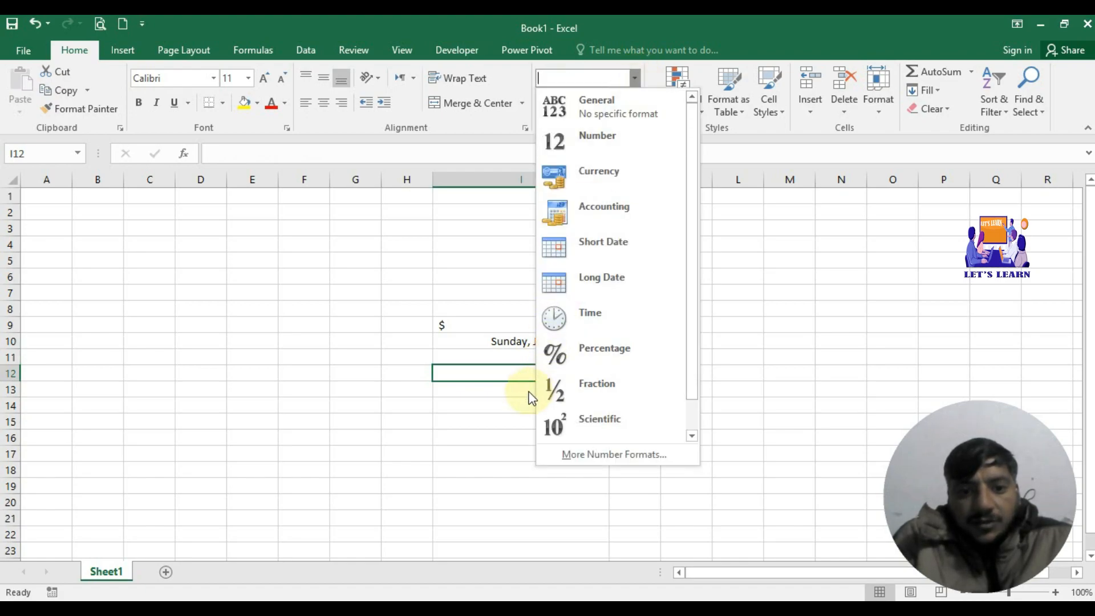
Step: Enter .5 in I13 and apply the Percentage format, showing 50.00%
{"action": "left_click", "coordinate": [486, 385]}
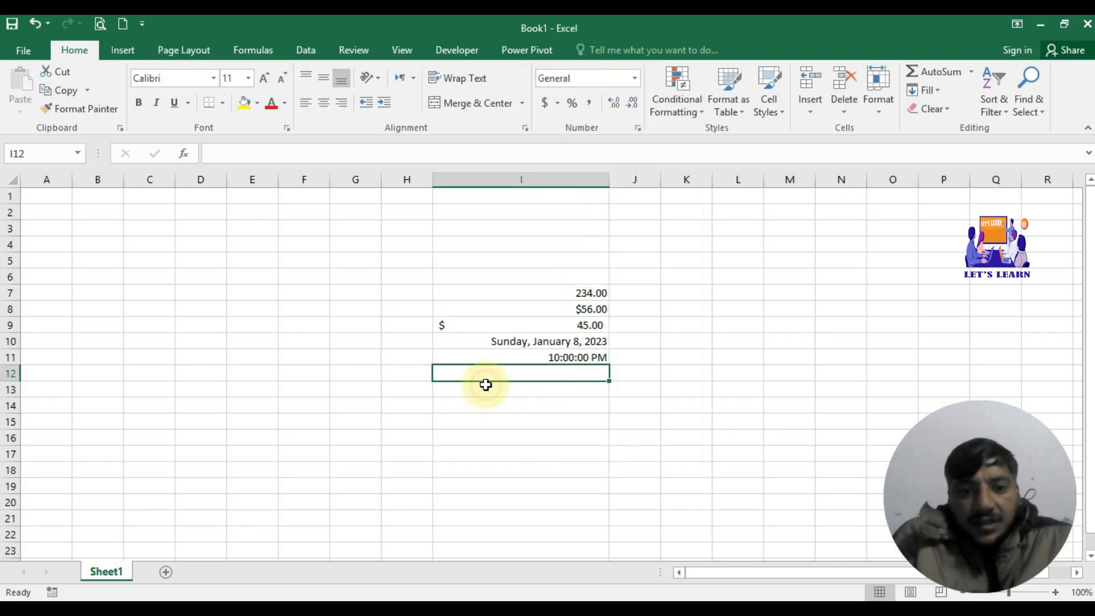
{"action": "left_click", "coordinate": [542, 388]}
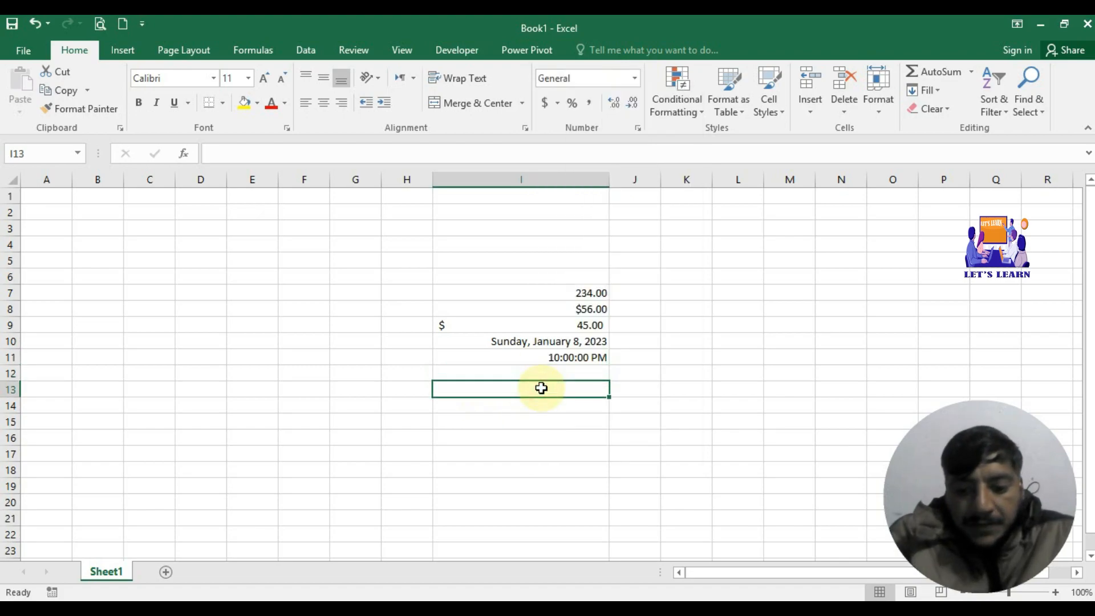
{"action": "double_click", "coordinate": [542, 388]}
{"action": "type", "text": "."}
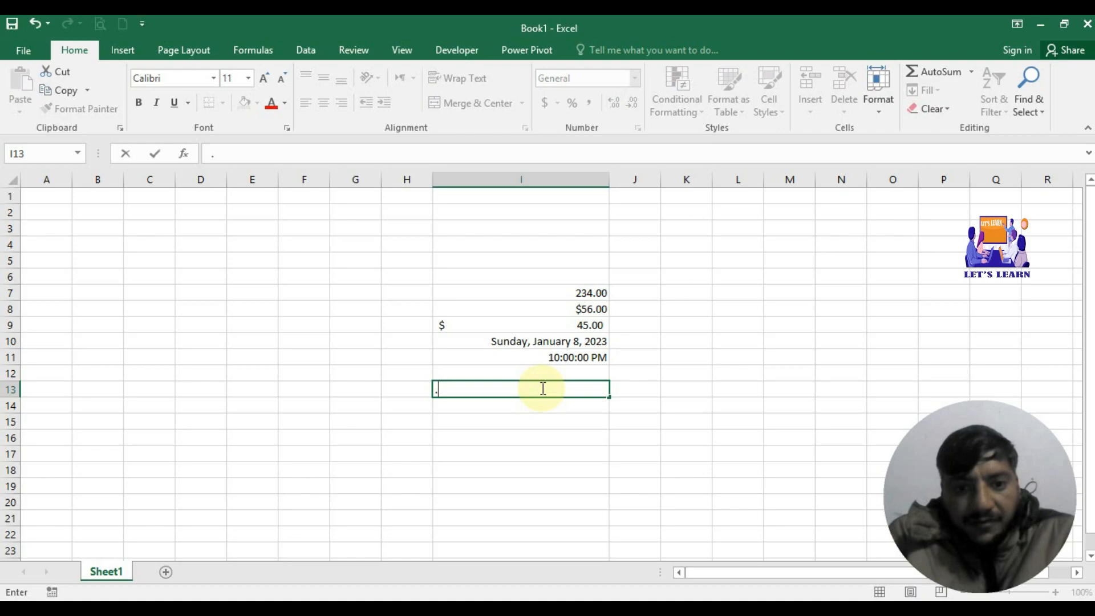
{"action": "type", "text": "5"}
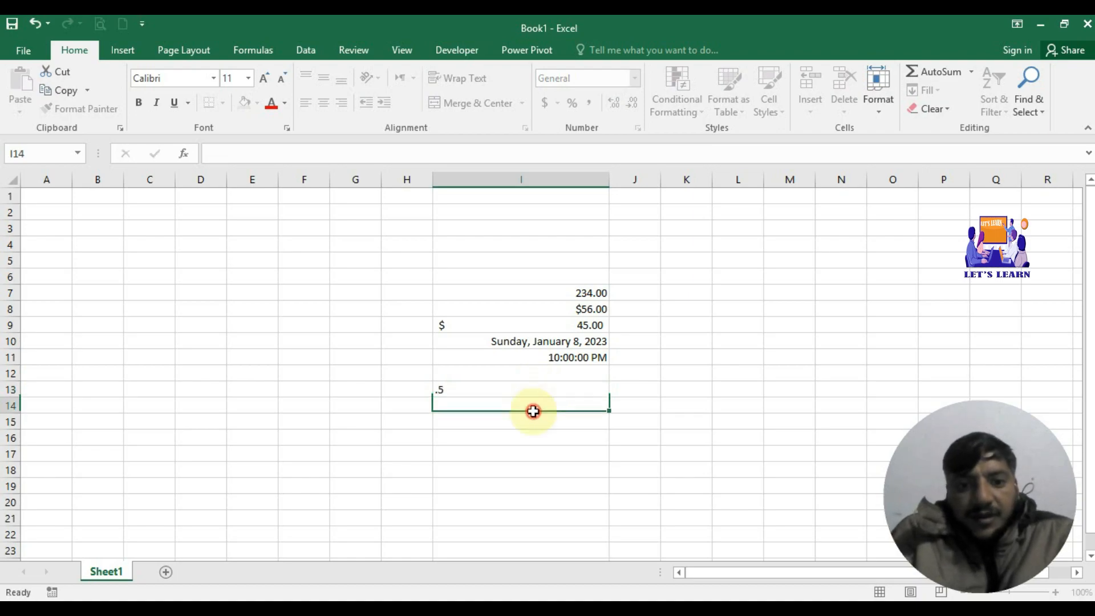
{"action": "key", "text": "Return"}
{"action": "left_click", "coordinate": [565, 388]}
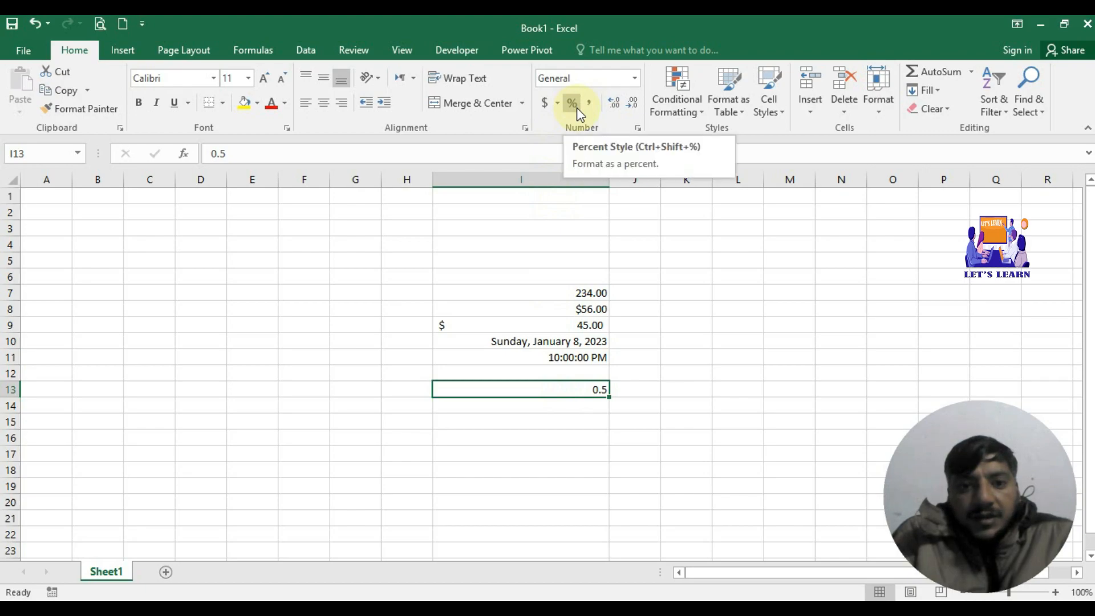
{"action": "left_click", "coordinate": [633, 77]}
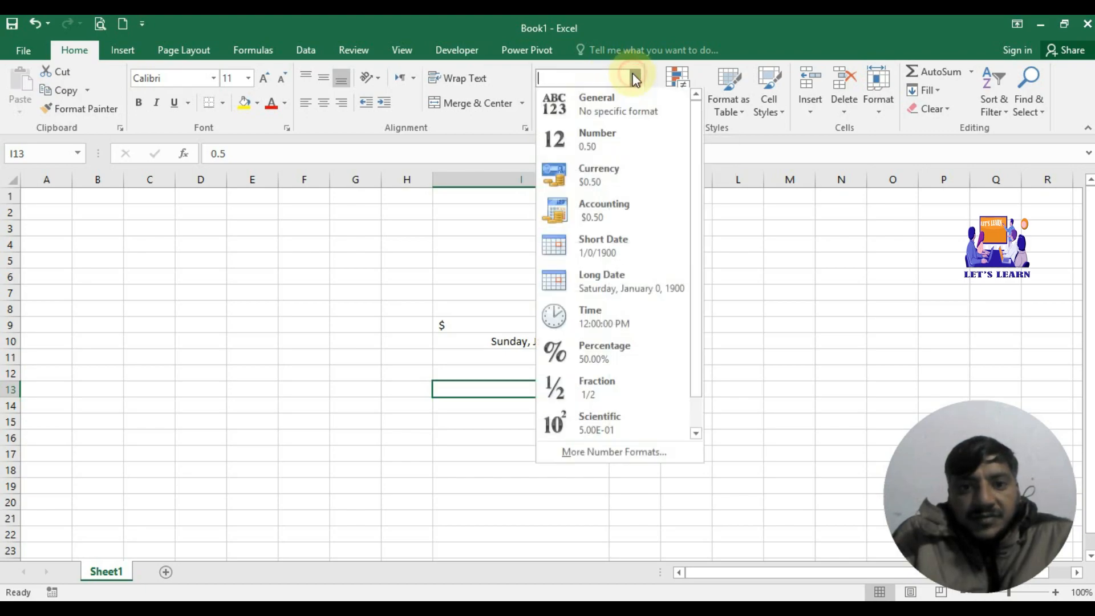
{"action": "left_click", "coordinate": [603, 352]}
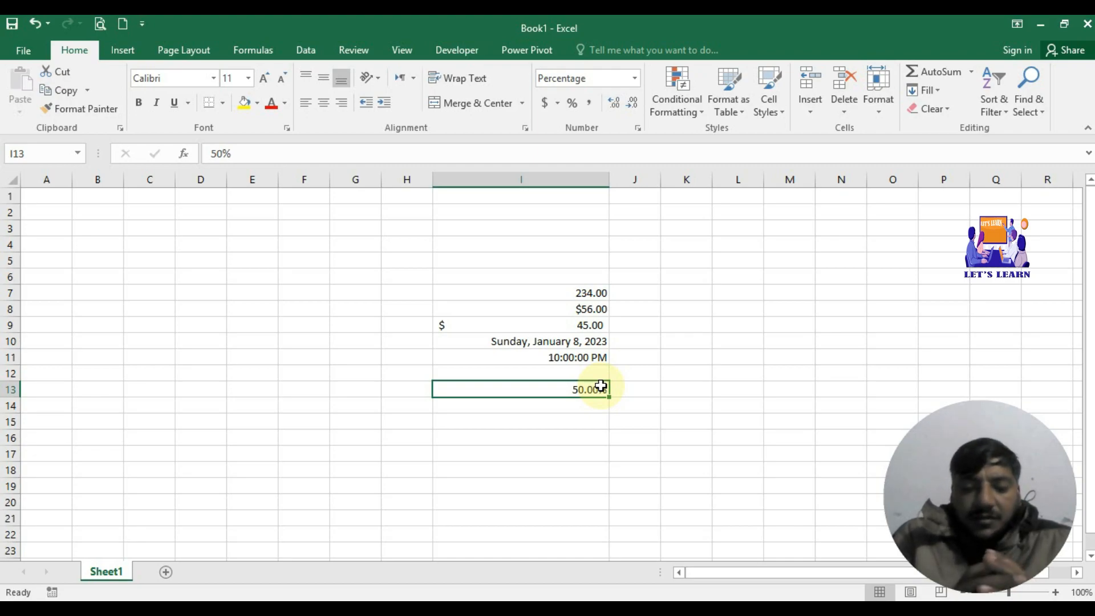
{"action": "left_click", "coordinate": [592, 419]}
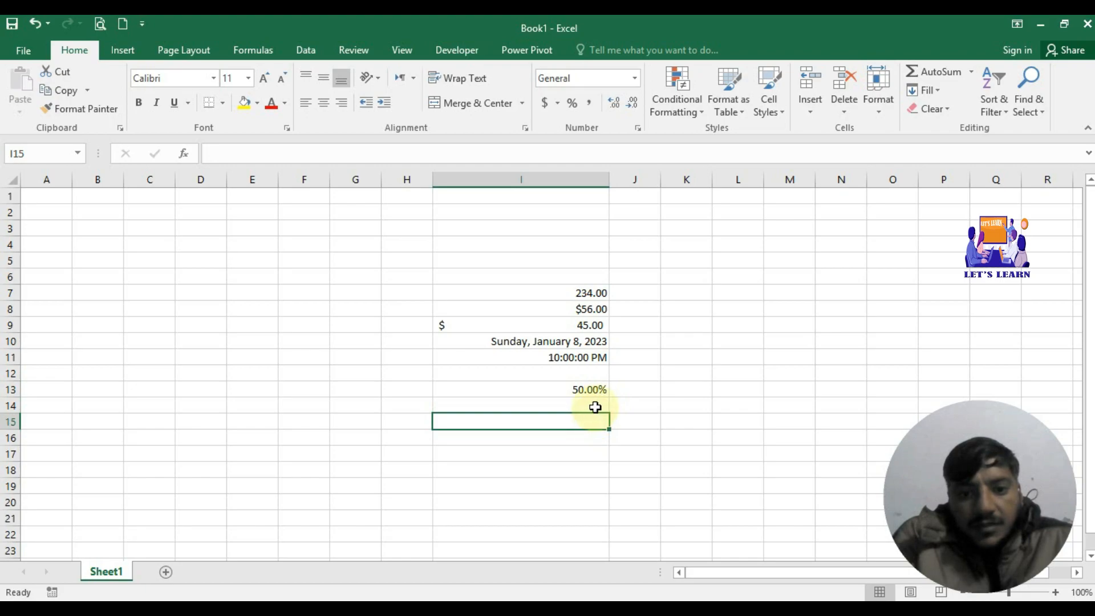
{"action": "left_click", "coordinate": [595, 407]}
{"action": "left_click", "coordinate": [635, 78]}
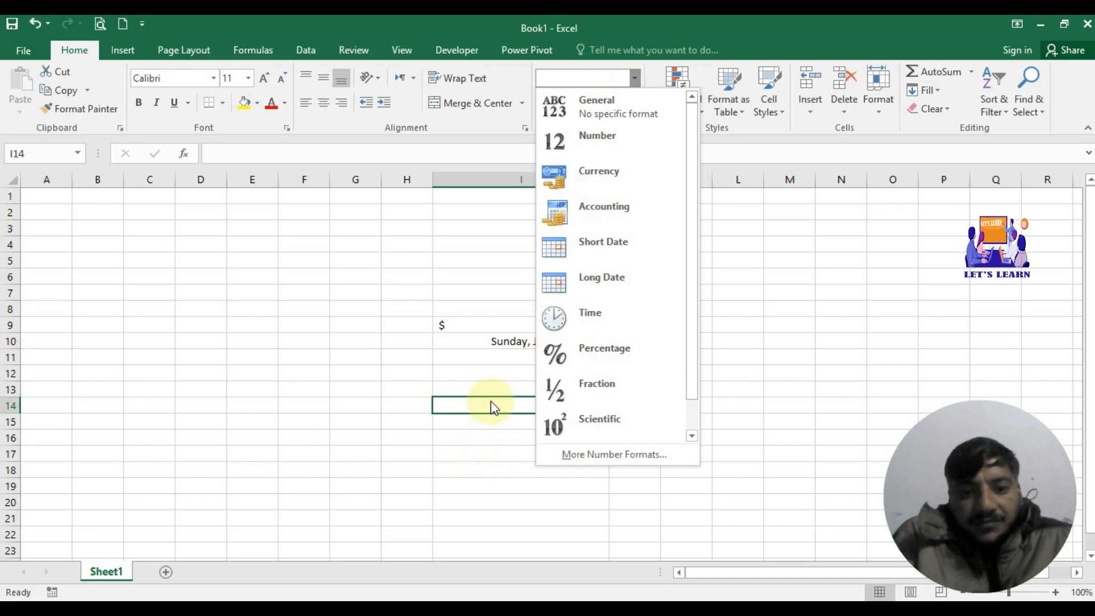
{"action": "left_click", "coordinate": [516, 473]}
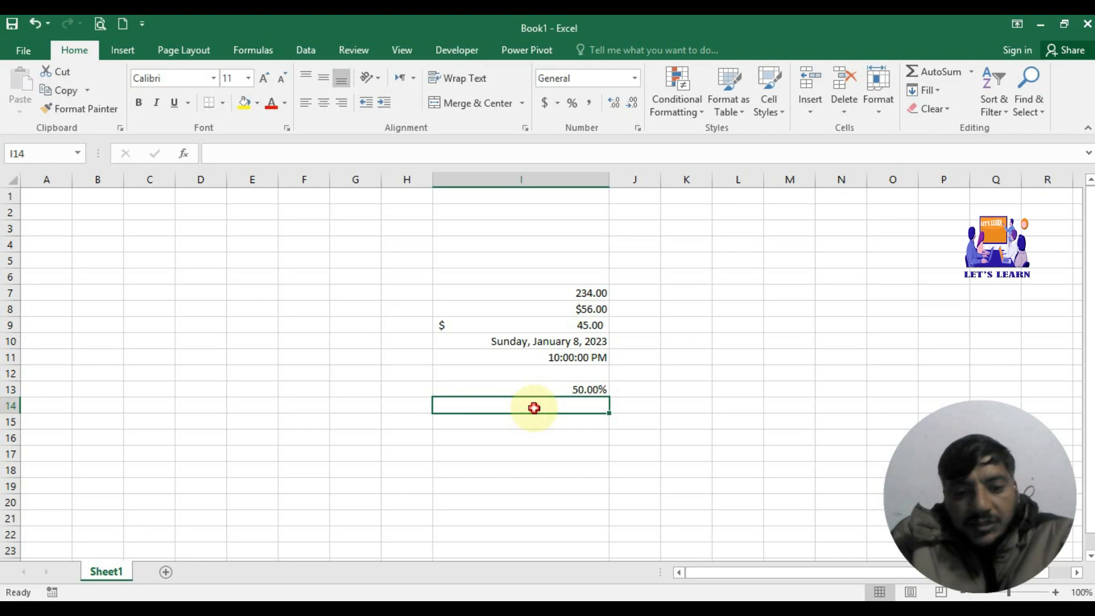
{"action": "type", "text": "5"}
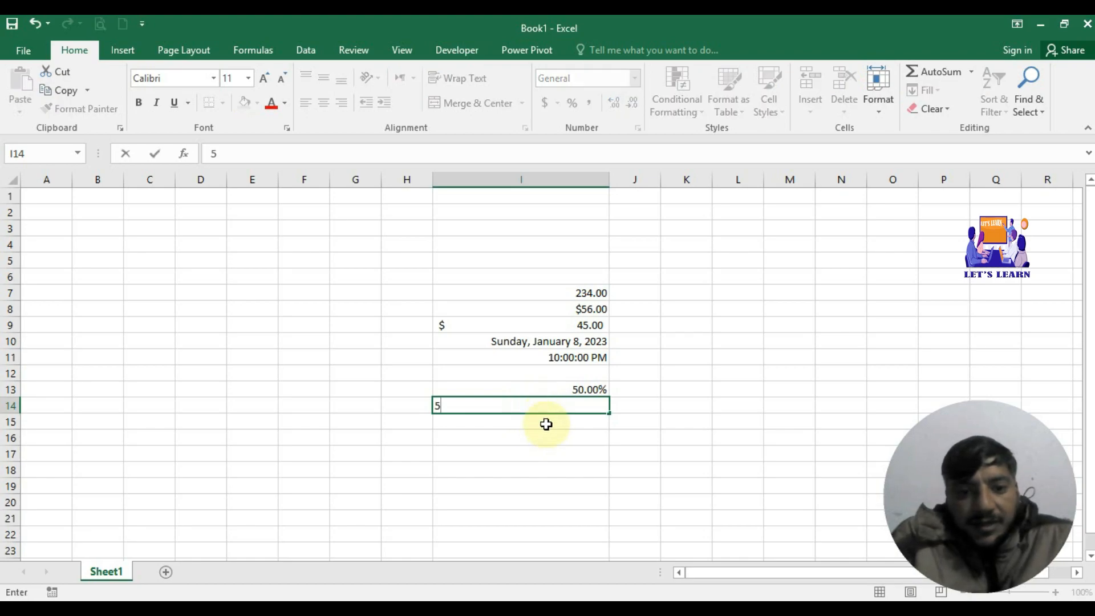
{"action": "left_click", "coordinate": [546, 424]}
{"action": "left_click", "coordinate": [558, 398]}
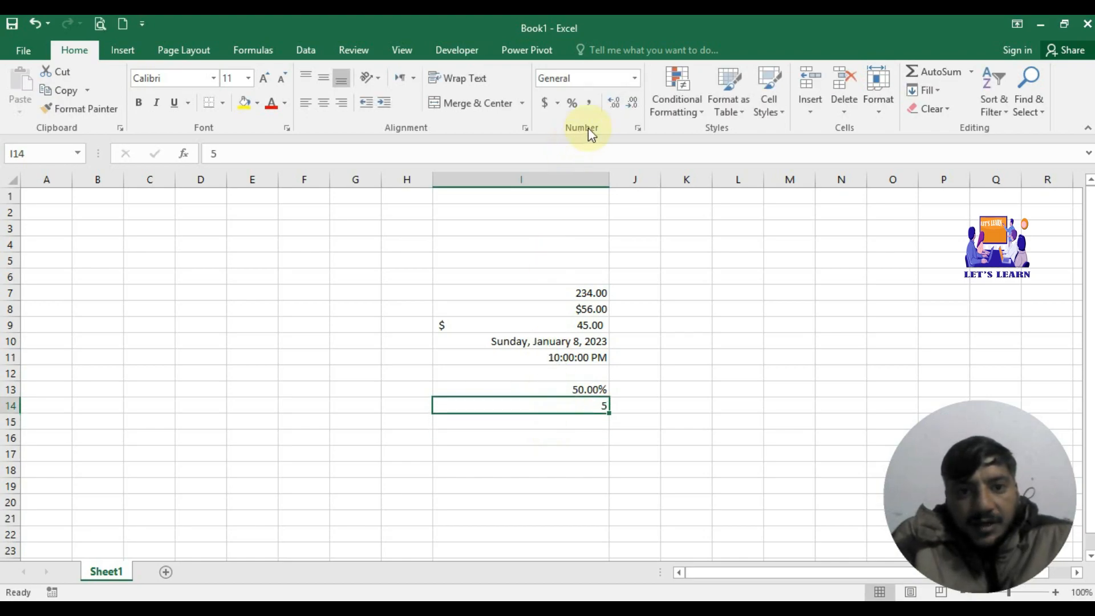
{"action": "left_click", "coordinate": [635, 78]}
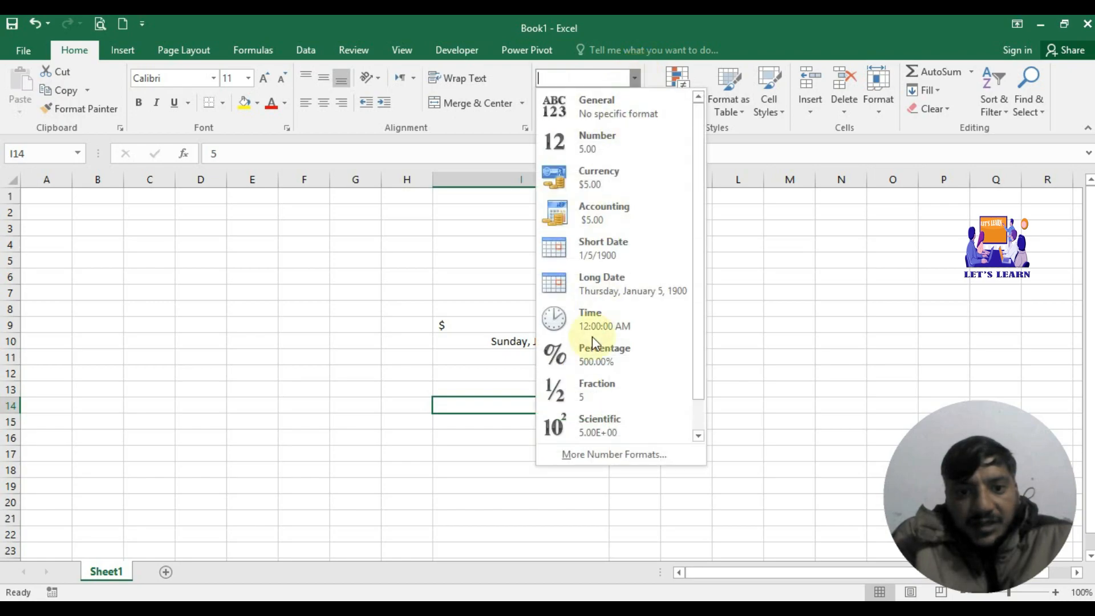
{"action": "left_click", "coordinate": [590, 385]}
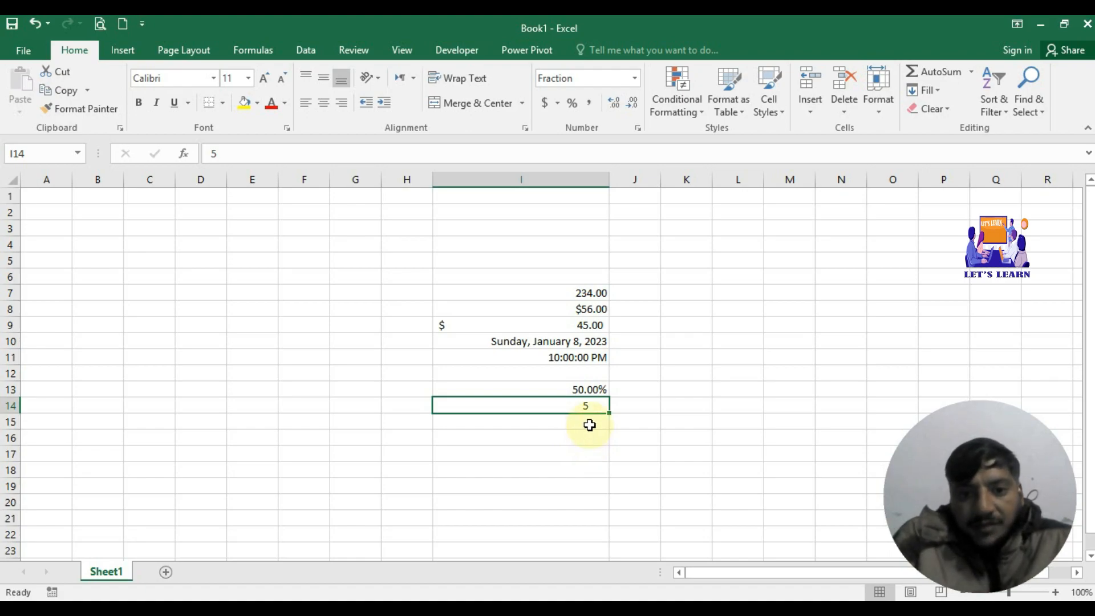
{"action": "left_click", "coordinate": [590, 423]}
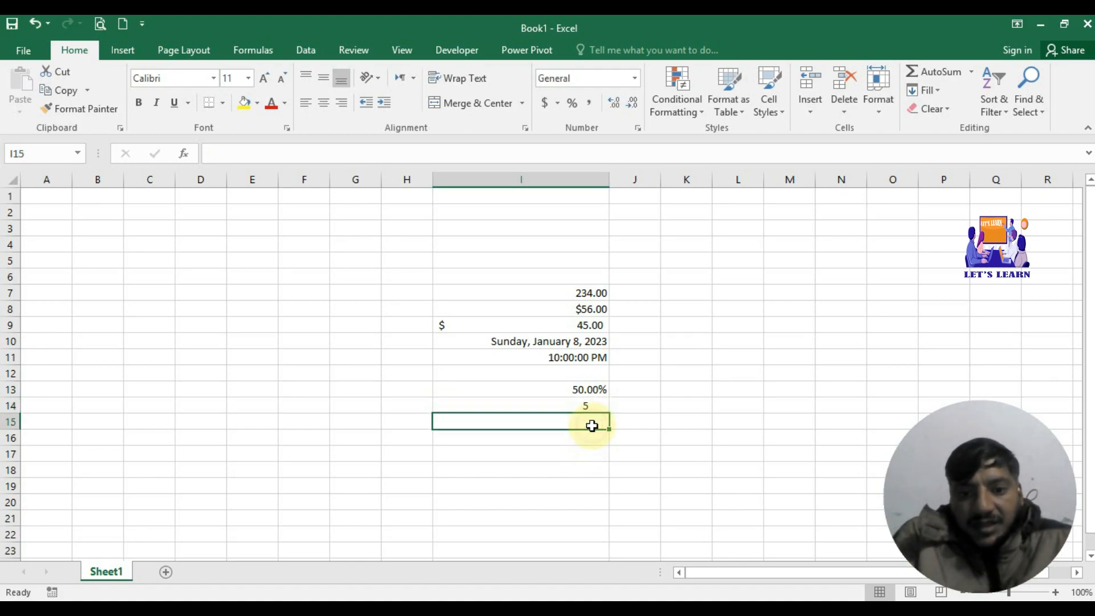
{"action": "left_click", "coordinate": [634, 79]}
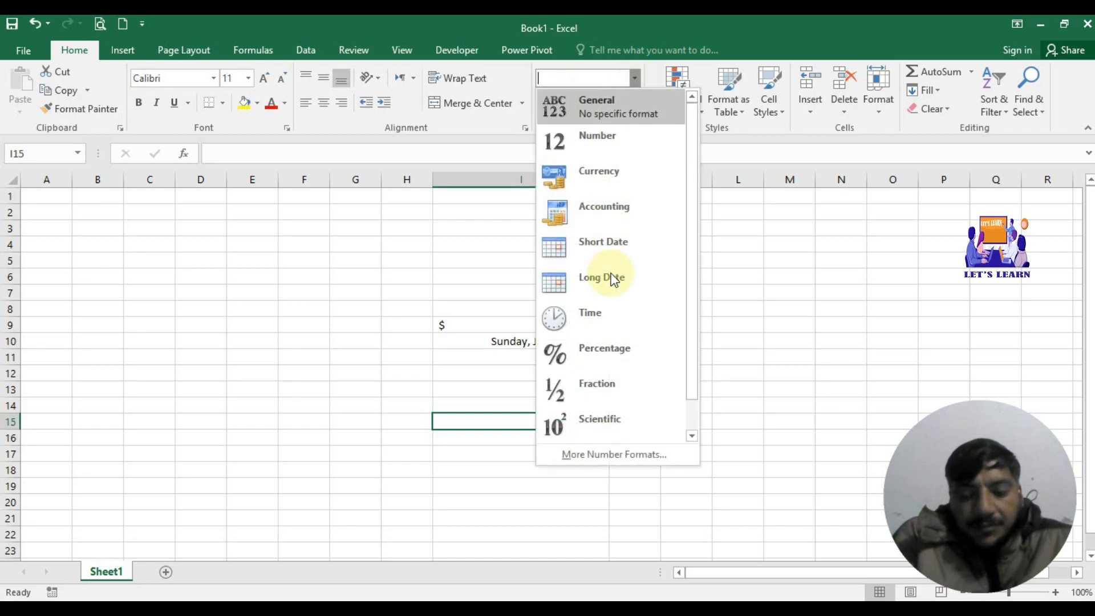
Step: Enter 234 in I15 and format it as Scientific so it shows 2.34E+02
{"action": "left_click", "coordinate": [495, 462]}
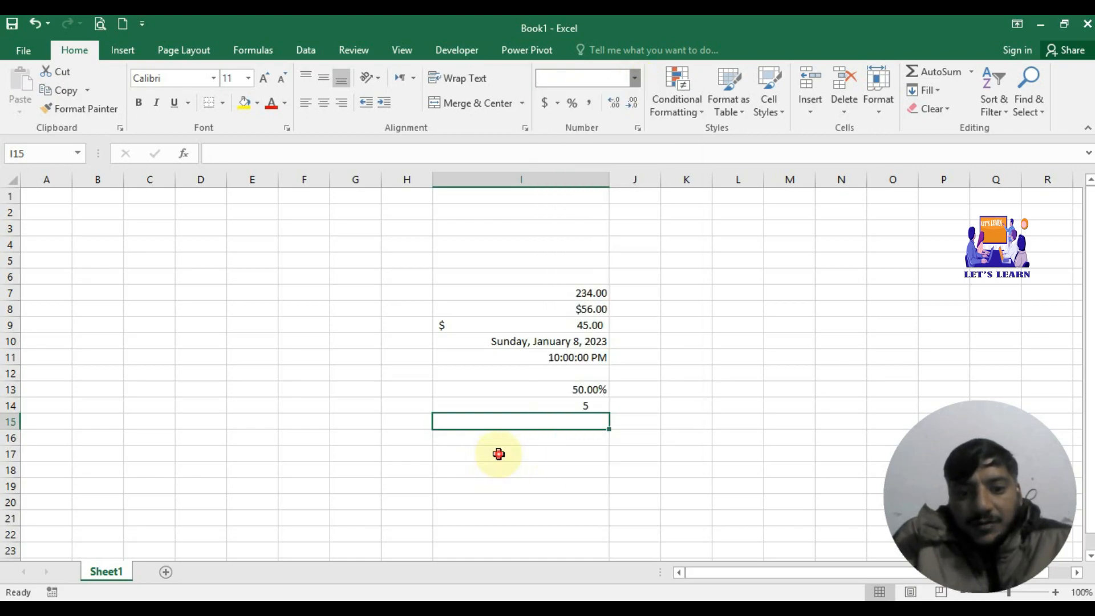
{"action": "type", "text": "234"}
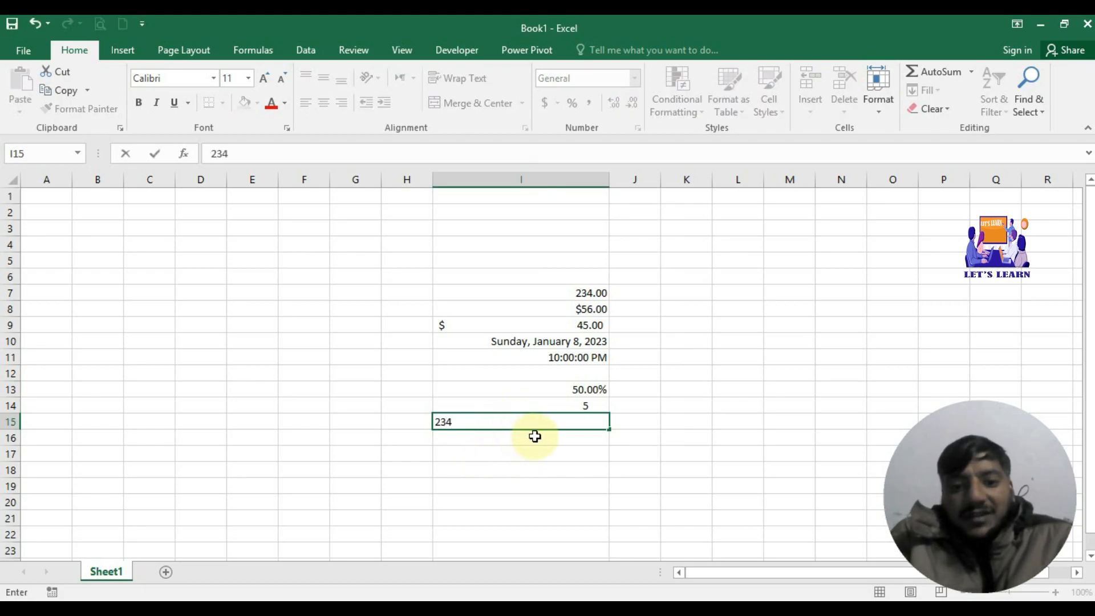
{"action": "key", "text": "Return"}
{"action": "left_click", "coordinate": [578, 418]}
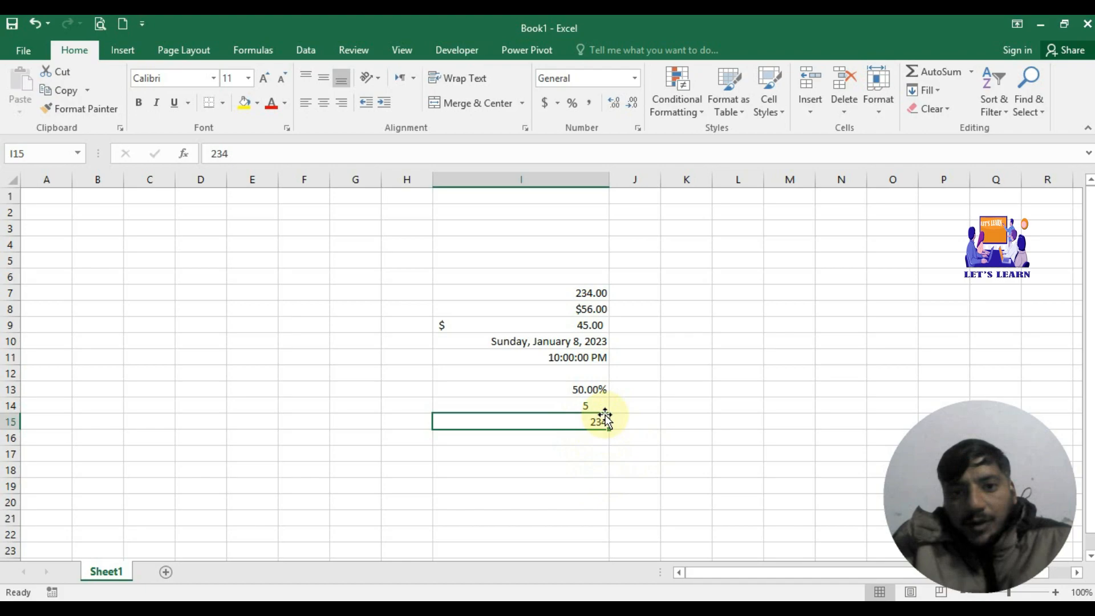
{"action": "left_click", "coordinate": [636, 78]}
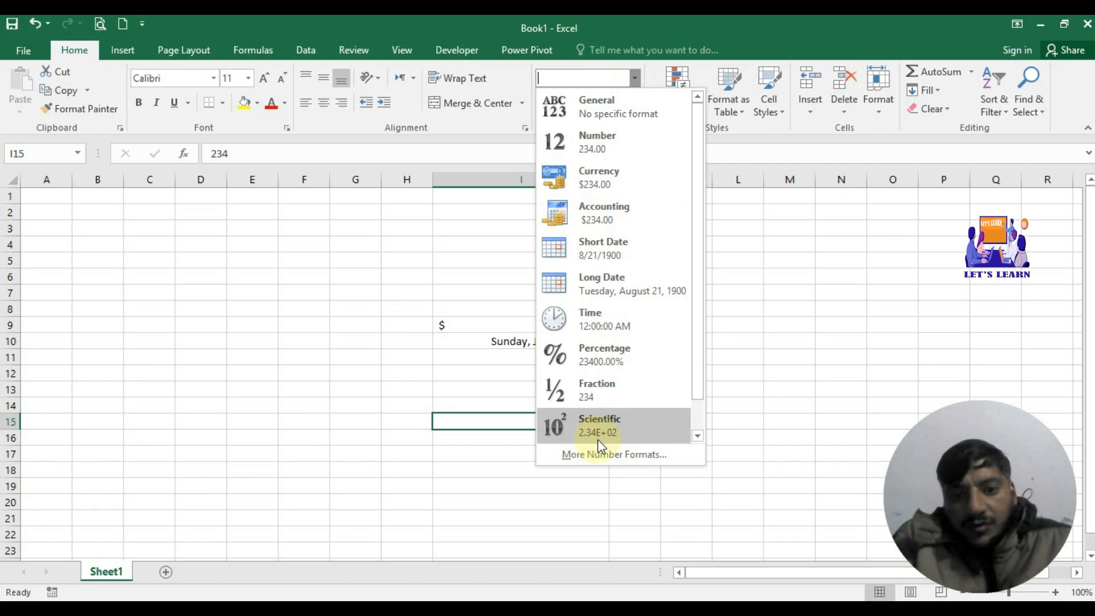
{"action": "left_click", "coordinate": [614, 438]}
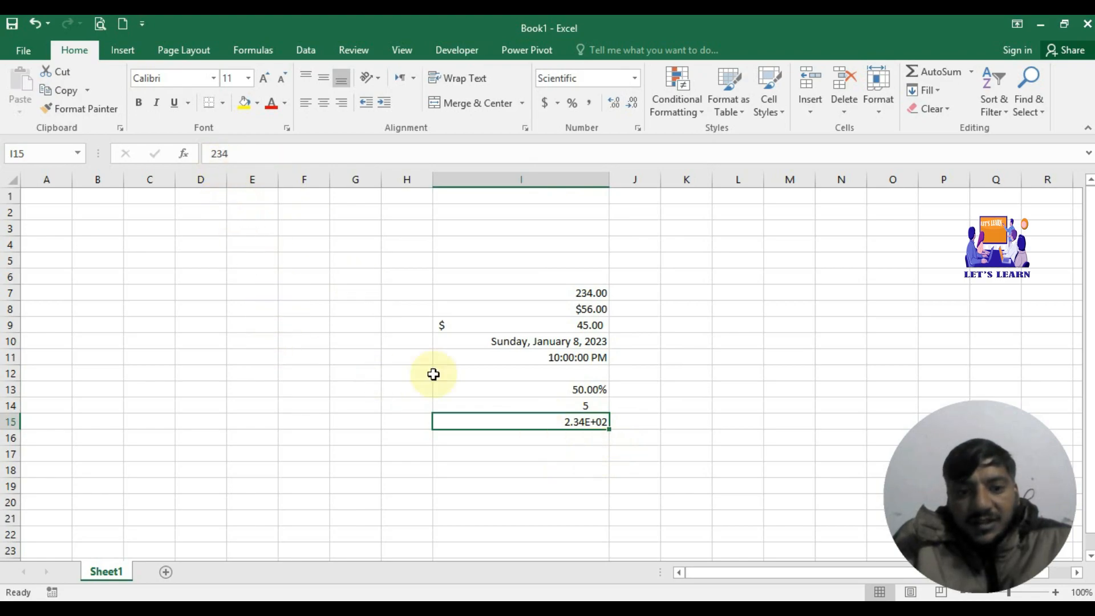
{"action": "left_click", "coordinate": [586, 441]}
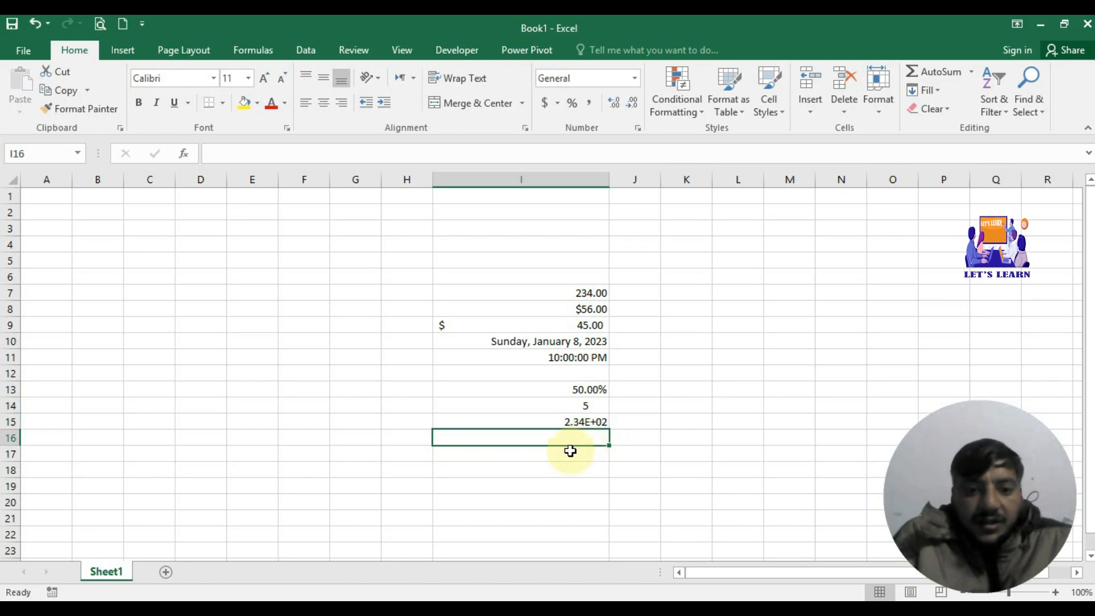
Step: Enter a ten-digit phone number in cell I17, left in General format
{"action": "left_click", "coordinate": [569, 452]}
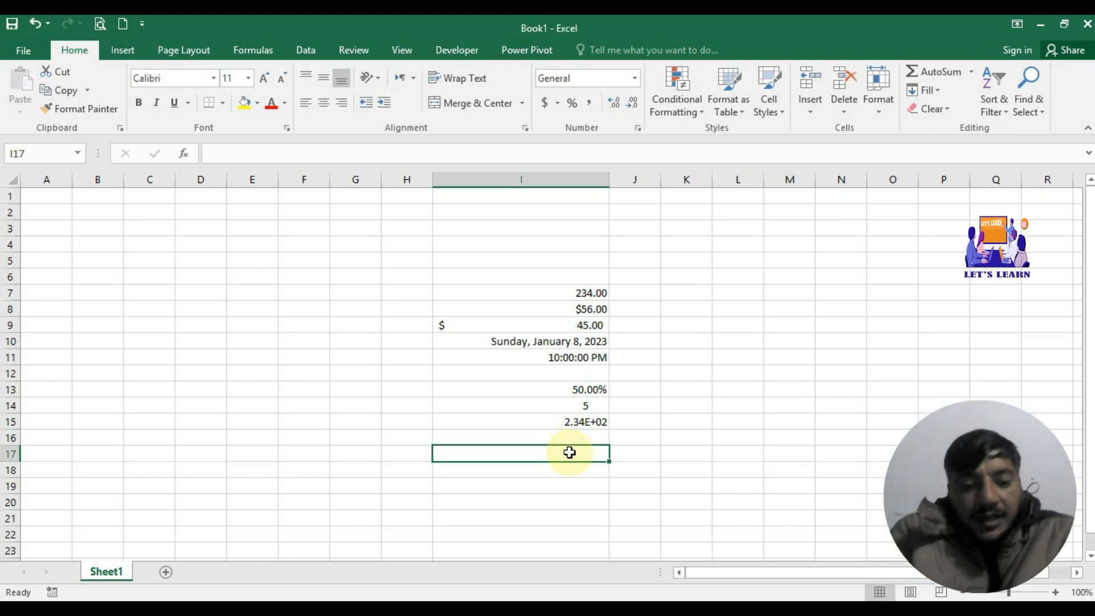
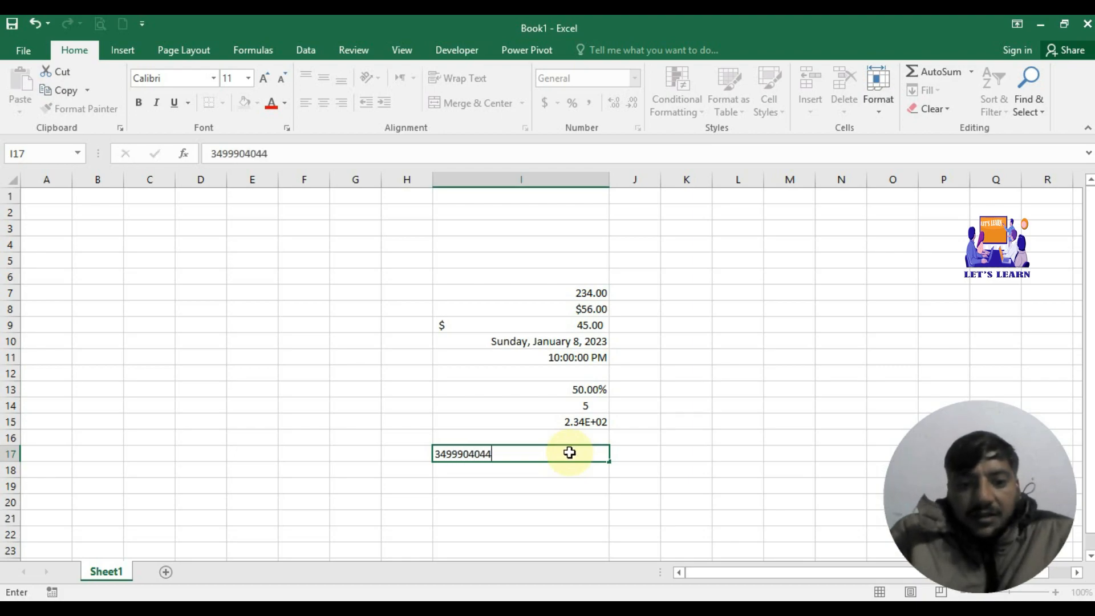
{"action": "key", "text": "Return"}
{"action": "left_click", "coordinate": [577, 454]}
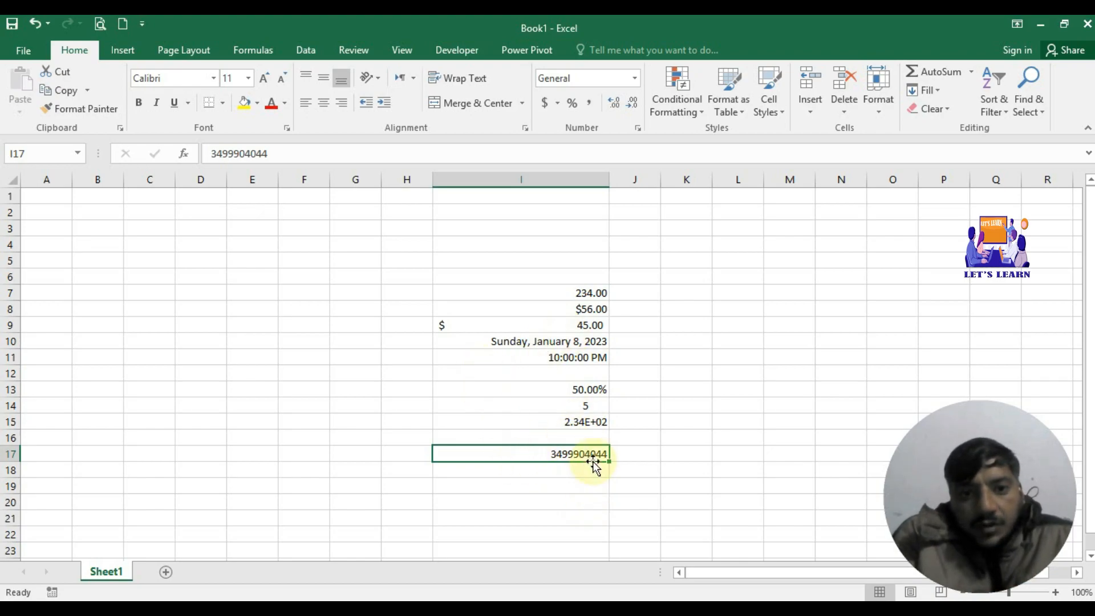
Step: Apply Comma Style to I17's phone number for thousands separators and two decimals
{"action": "left_click", "coordinate": [591, 105]}
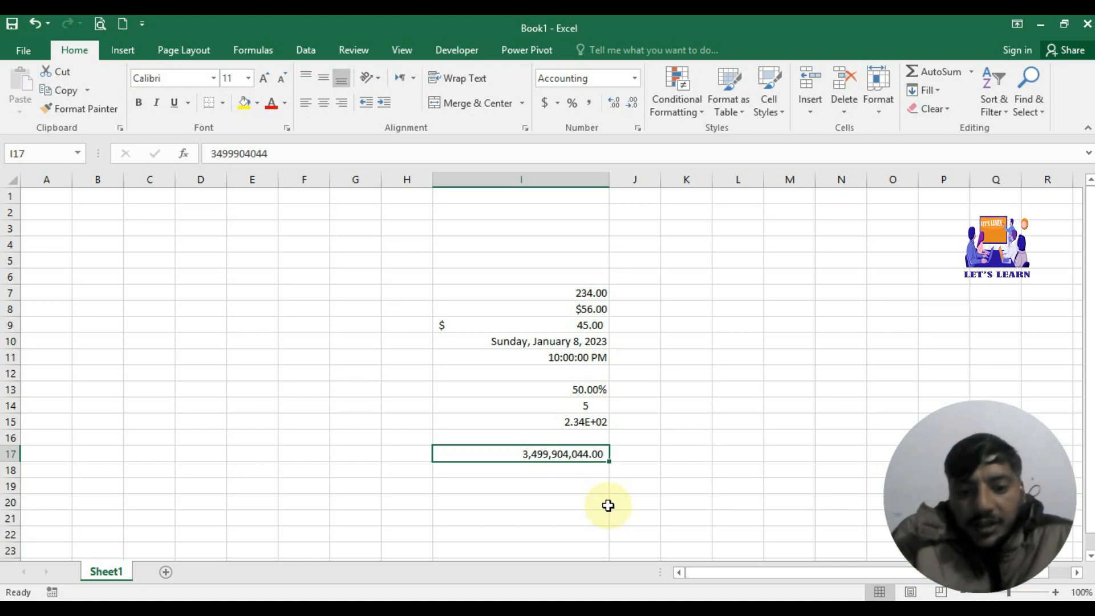
{"action": "left_click", "coordinate": [588, 474]}
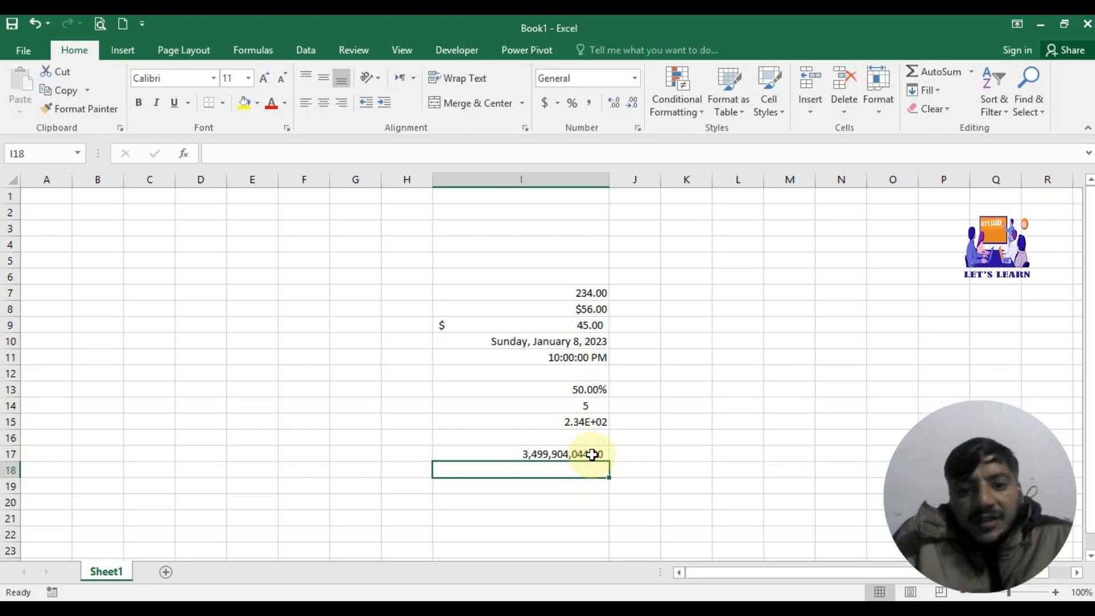
{"action": "left_click", "coordinate": [590, 455]}
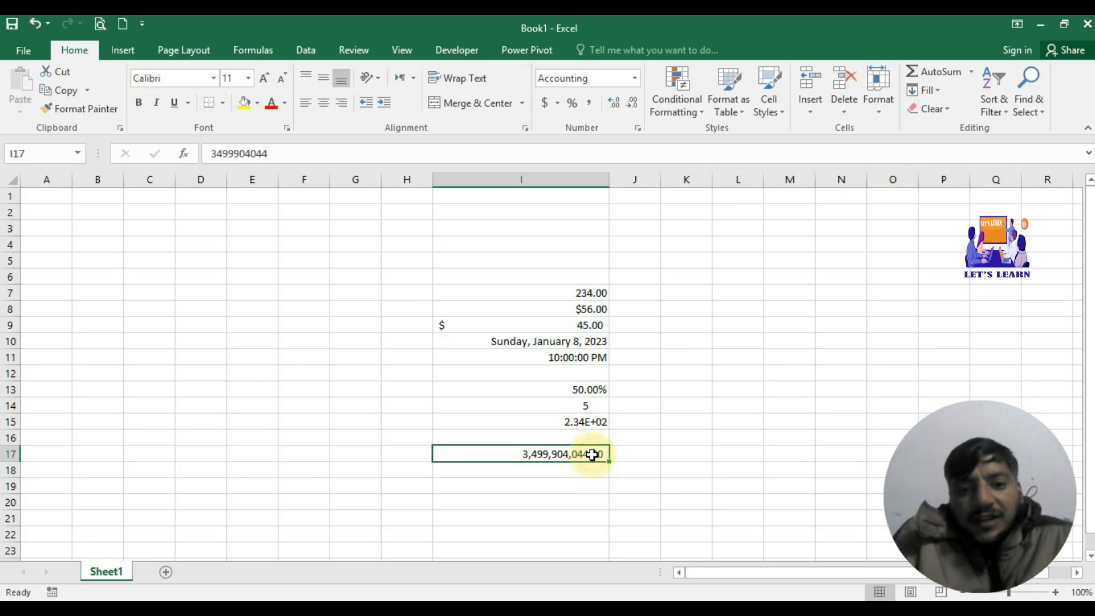
{"action": "left_click", "coordinate": [616, 105]}
{"action": "left_click", "coordinate": [616, 104]}
{"action": "left_click", "coordinate": [616, 104]}
{"action": "left_click", "coordinate": [616, 104]}
{"action": "left_click", "coordinate": [616, 104]}
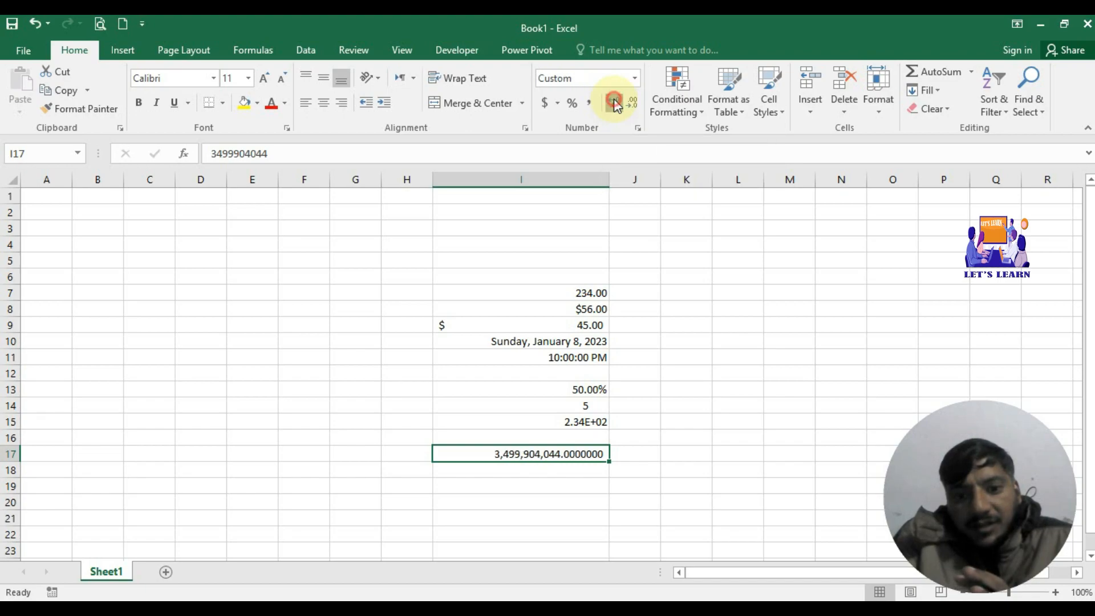
{"action": "left_click", "coordinate": [616, 104]}
{"action": "left_click", "coordinate": [616, 104]}
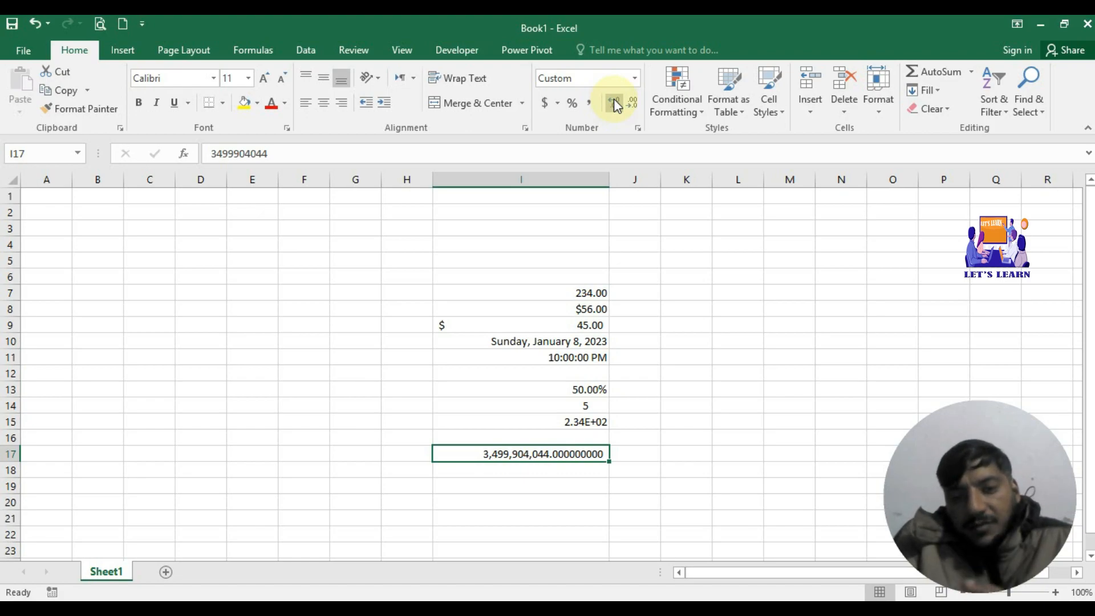
{"action": "left_click", "coordinate": [631, 105]}
{"action": "left_click", "coordinate": [631, 105]}
{"action": "left_click", "coordinate": [631, 105]}
{"action": "left_click", "coordinate": [631, 105]}
{"action": "left_click", "coordinate": [631, 105]}
{"action": "left_click", "coordinate": [631, 105]}
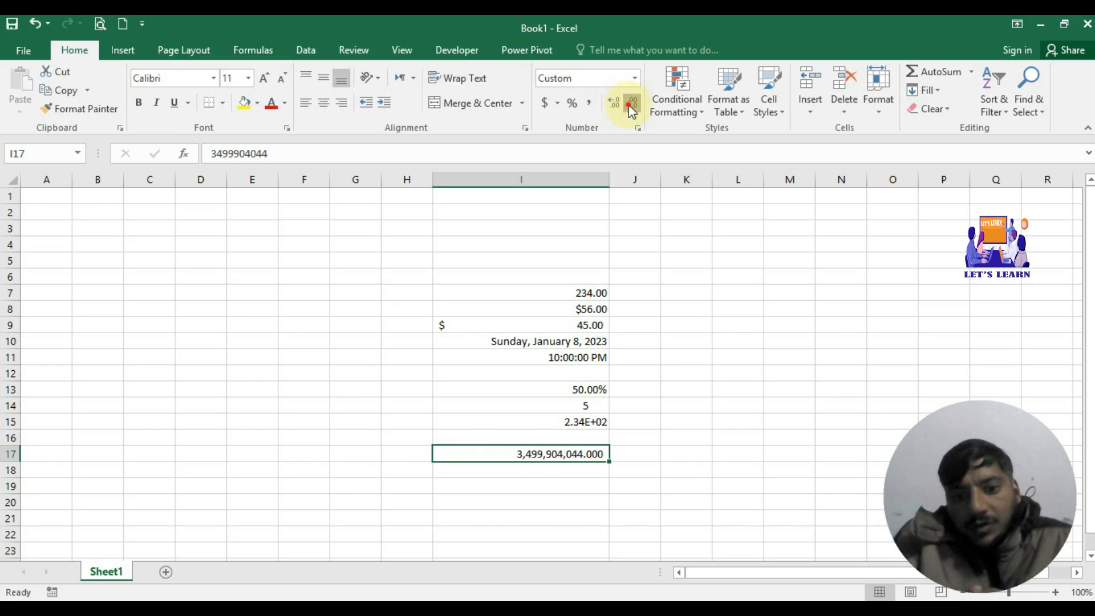
{"action": "left_click", "coordinate": [631, 105]}
{"action": "left_click", "coordinate": [631, 105]}
{"action": "left_click", "coordinate": [631, 105]}
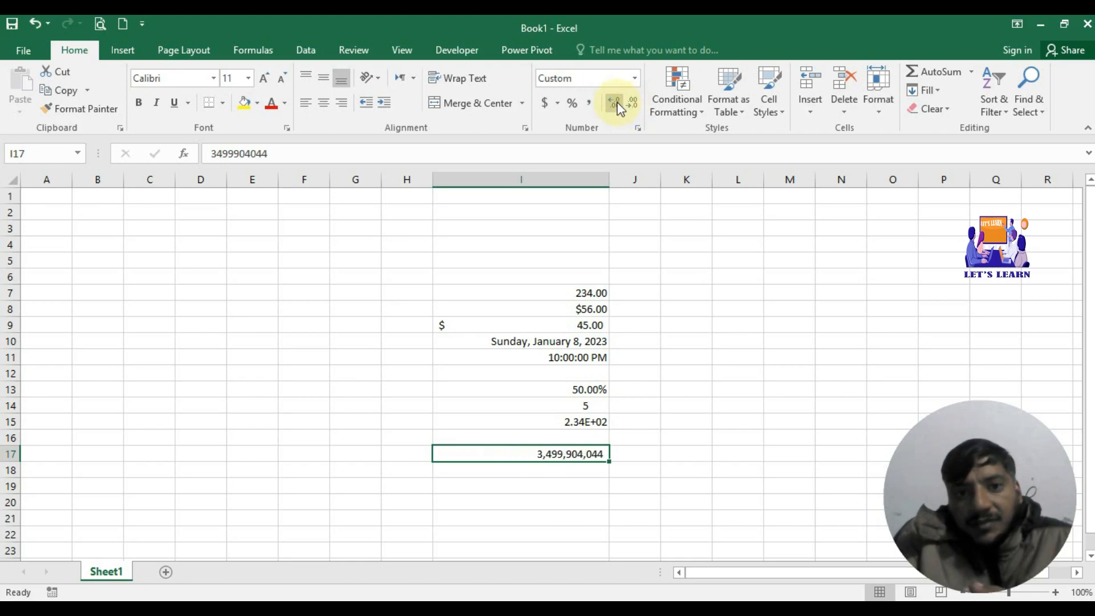
{"action": "left_click", "coordinate": [619, 106]}
{"action": "left_click", "coordinate": [619, 106]}
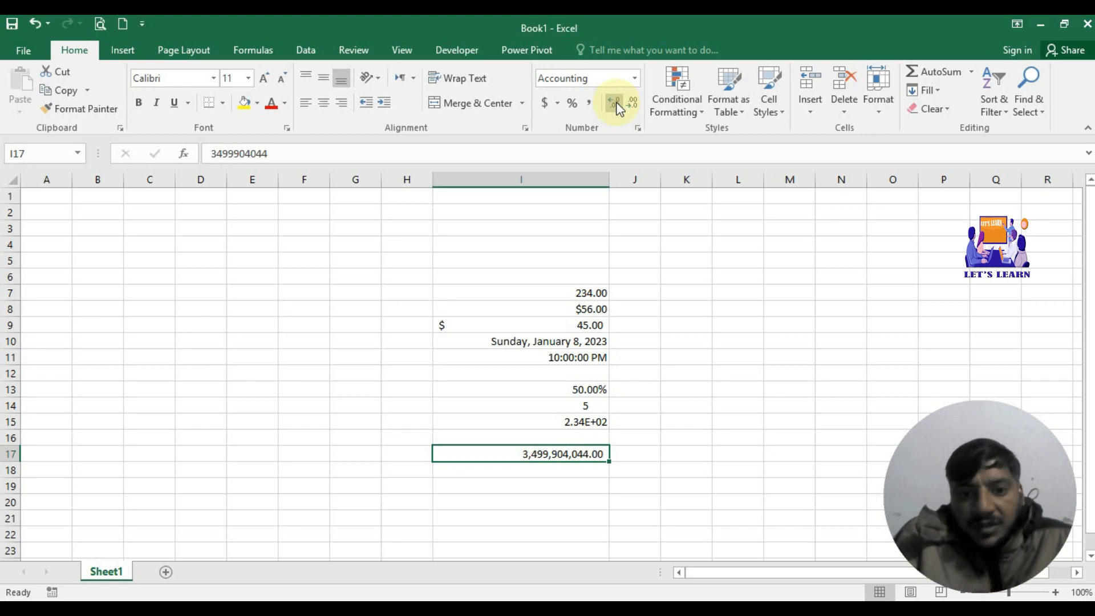
Step: Set I17's accounting symbol to £ English (United Kingdom) and I9's to fr. French (Switzerland)
{"action": "left_click", "coordinate": [557, 104]}
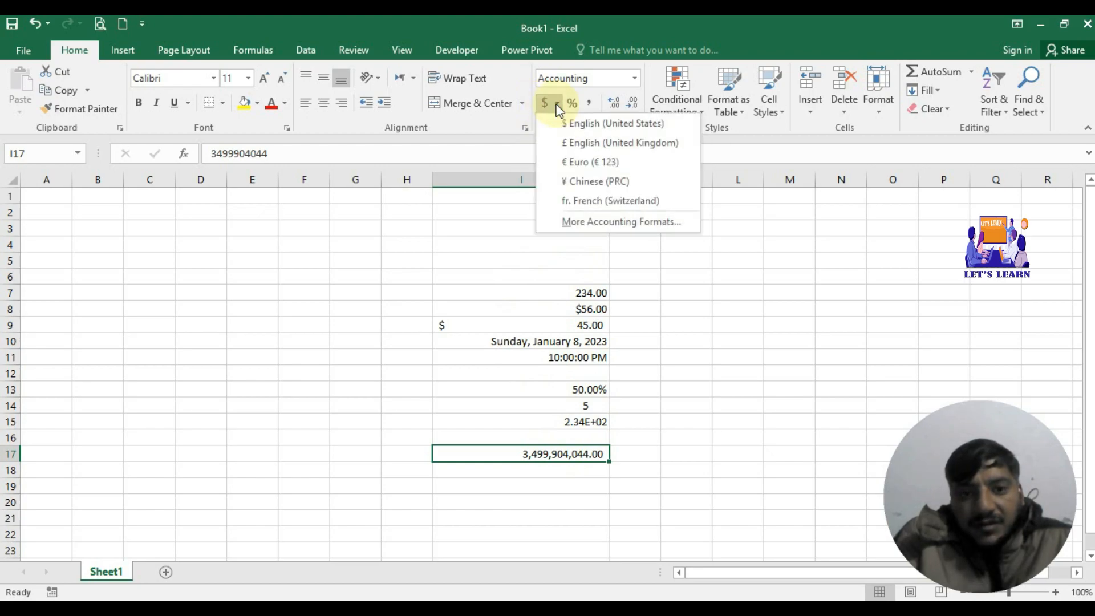
{"action": "left_click", "coordinate": [571, 142]}
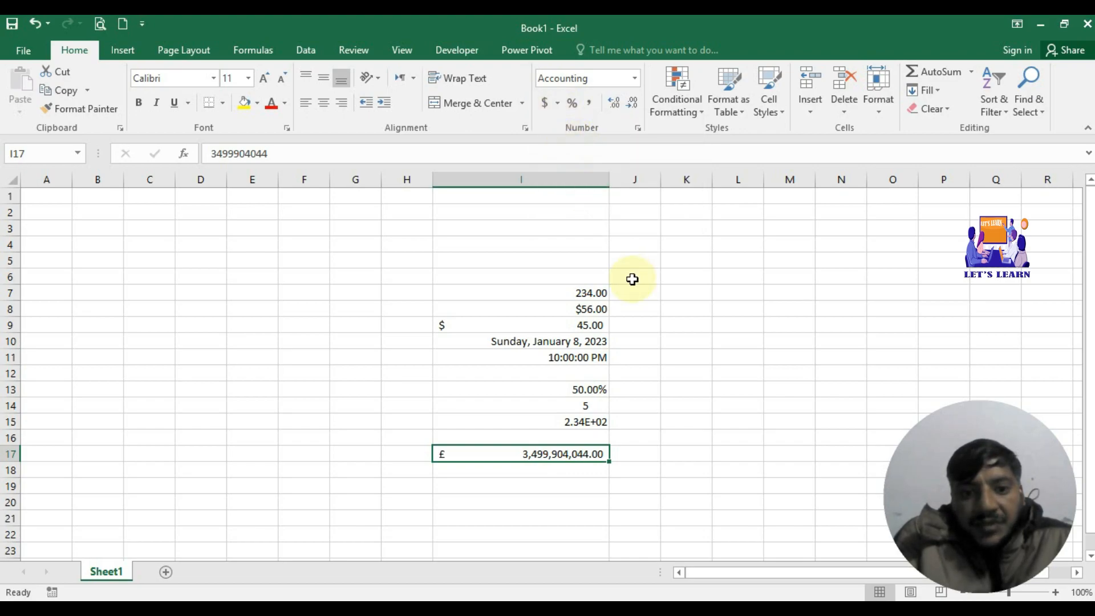
{"action": "left_click", "coordinate": [504, 320]}
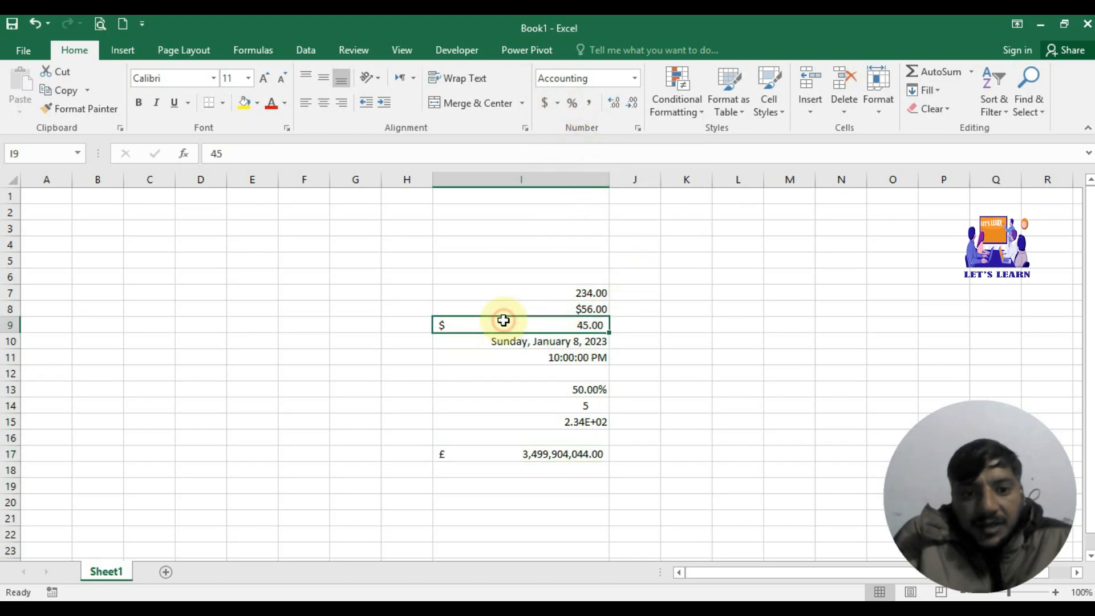
{"action": "left_click", "coordinate": [556, 105]}
{"action": "left_click", "coordinate": [577, 204]}
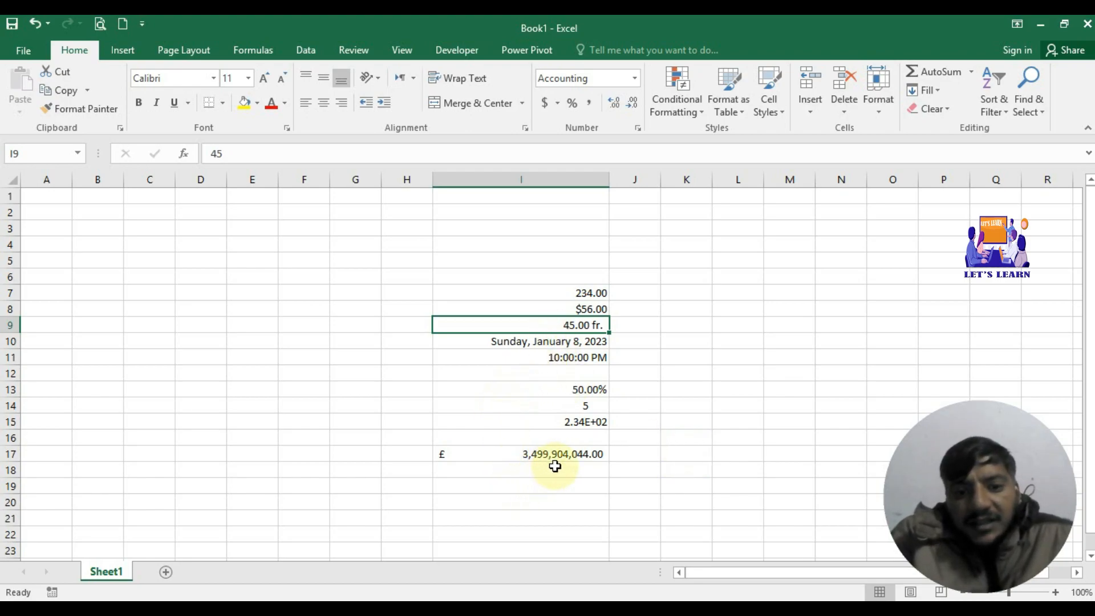
{"action": "left_click", "coordinate": [578, 452]}
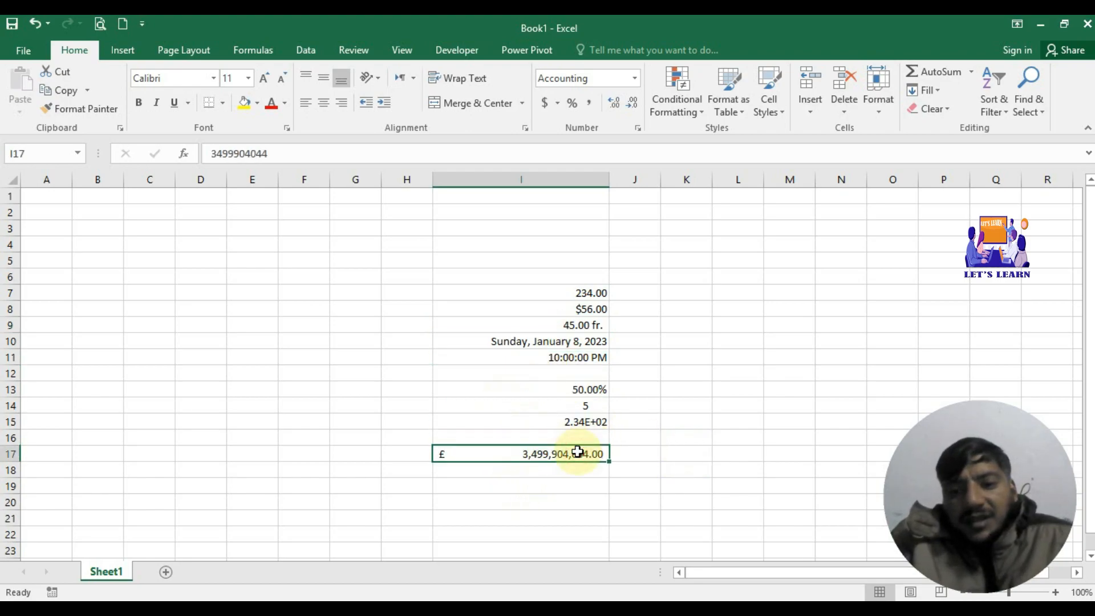
{"action": "left_click", "coordinate": [577, 468]}
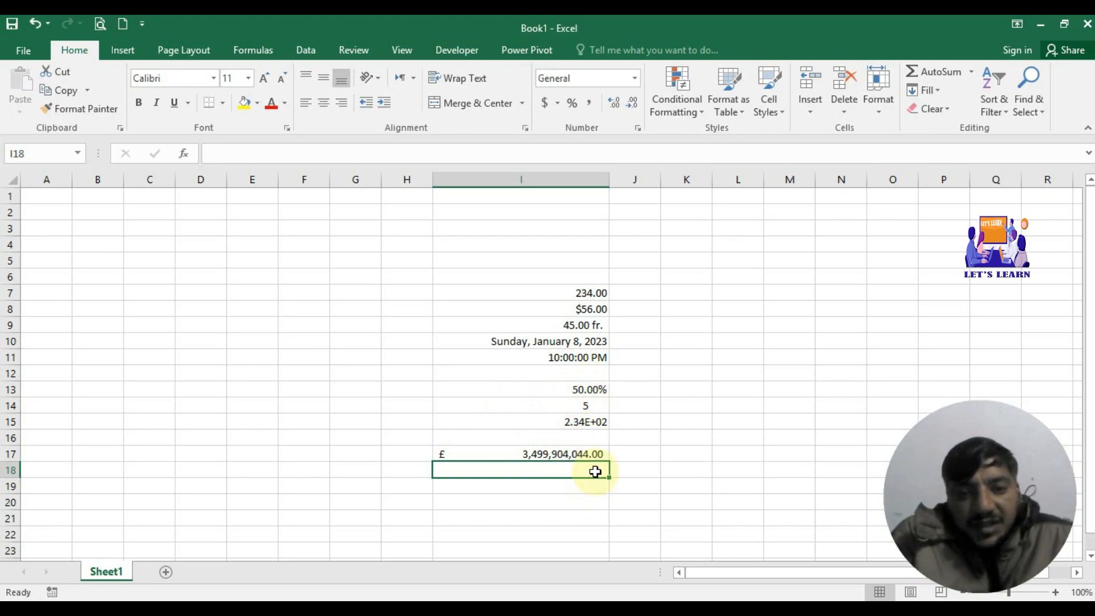
Step: Open Format Cells for I18 on its Number tab, reopening it from the Number group launcher
{"action": "left_click", "coordinate": [635, 79]}
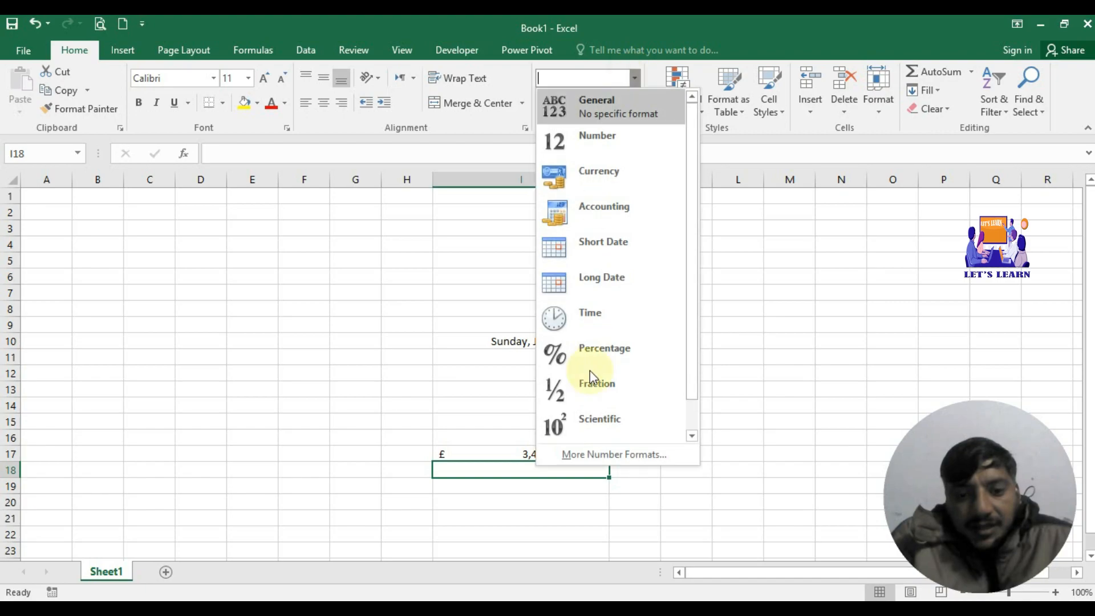
{"action": "left_click", "coordinate": [612, 454]}
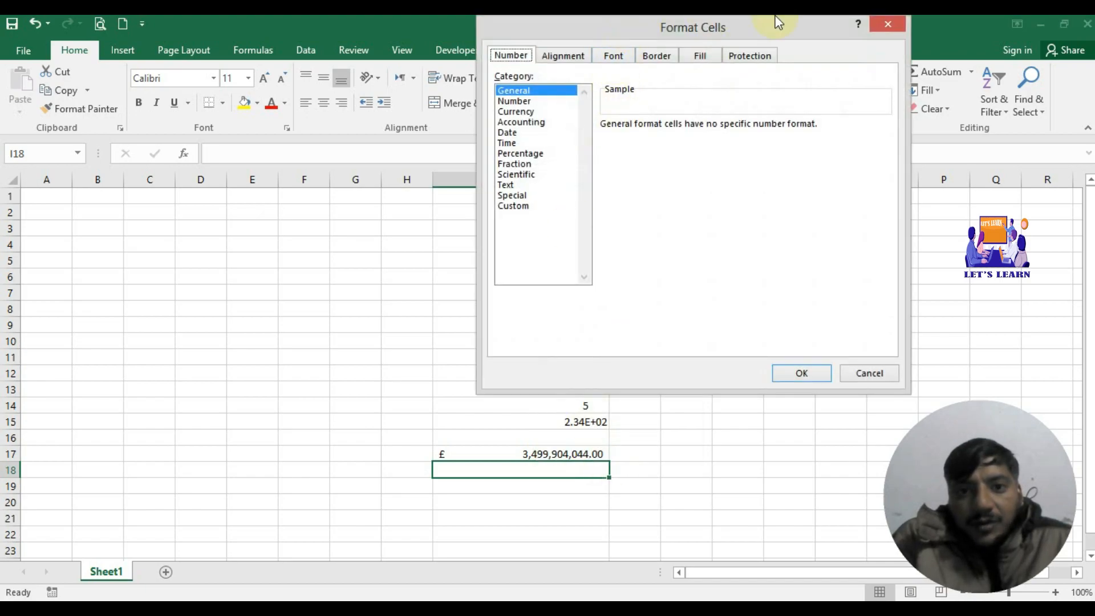
{"action": "left_click", "coordinate": [874, 24]}
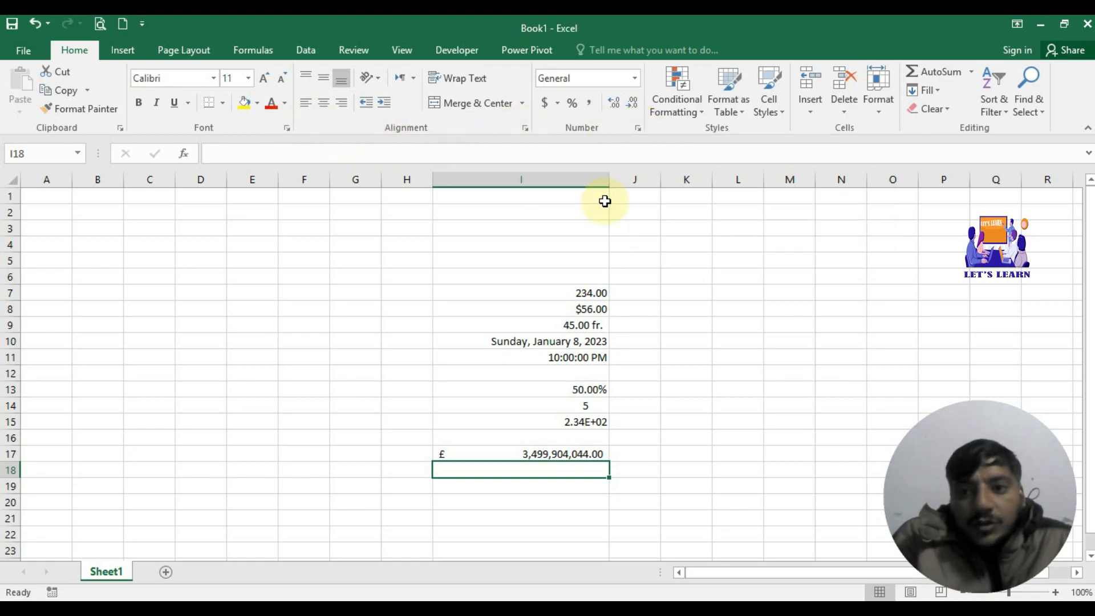
{"action": "left_click", "coordinate": [639, 127]}
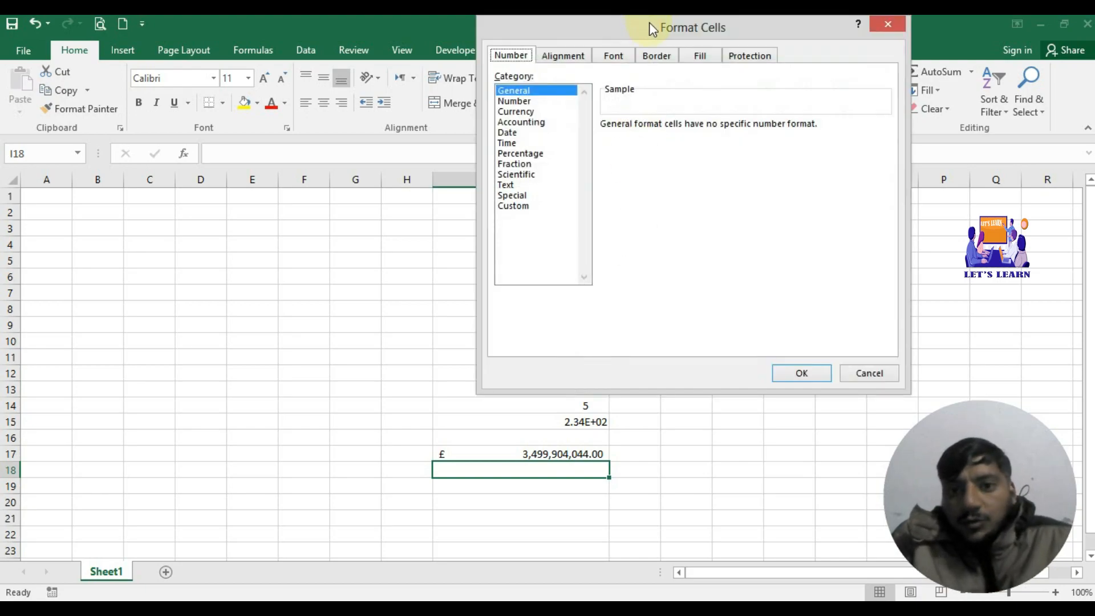
Step: Select the Number category in Format Cells and move the dialog aside to reveal column I
{"action": "left_click_drag", "start_coordinate": [649, 22], "coordinate": [619, 111]}
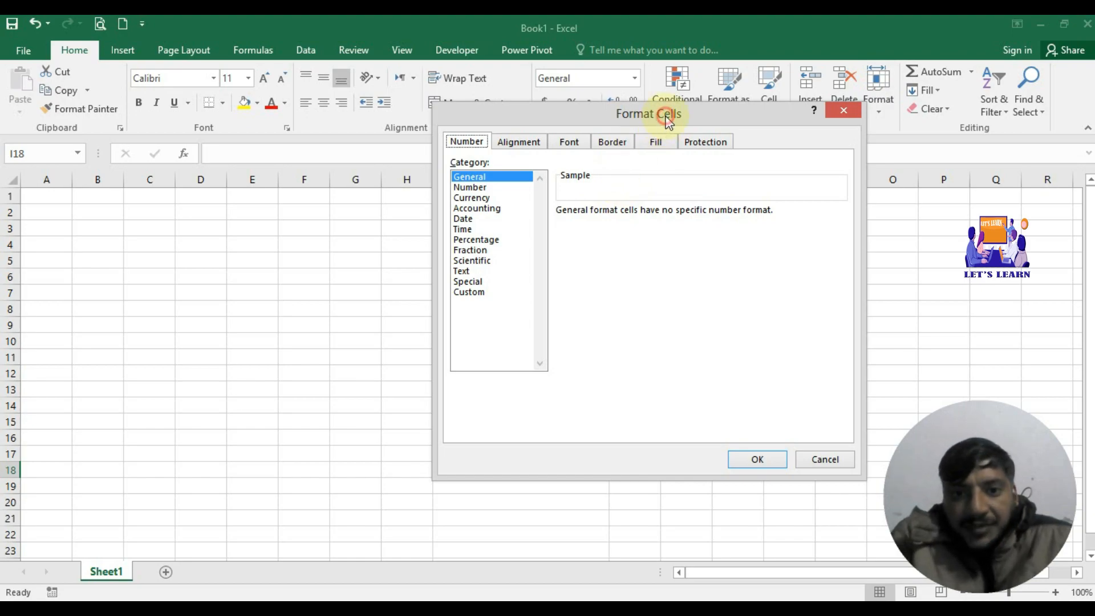
{"action": "left_click_drag", "start_coordinate": [667, 114], "coordinate": [869, 35]}
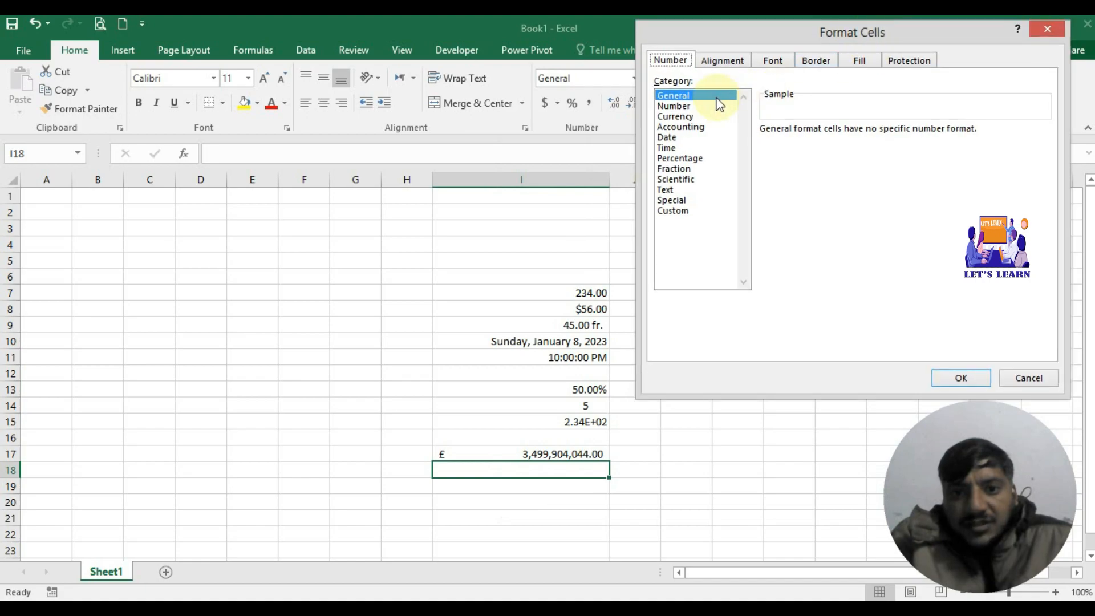
{"action": "left_click", "coordinate": [702, 111]}
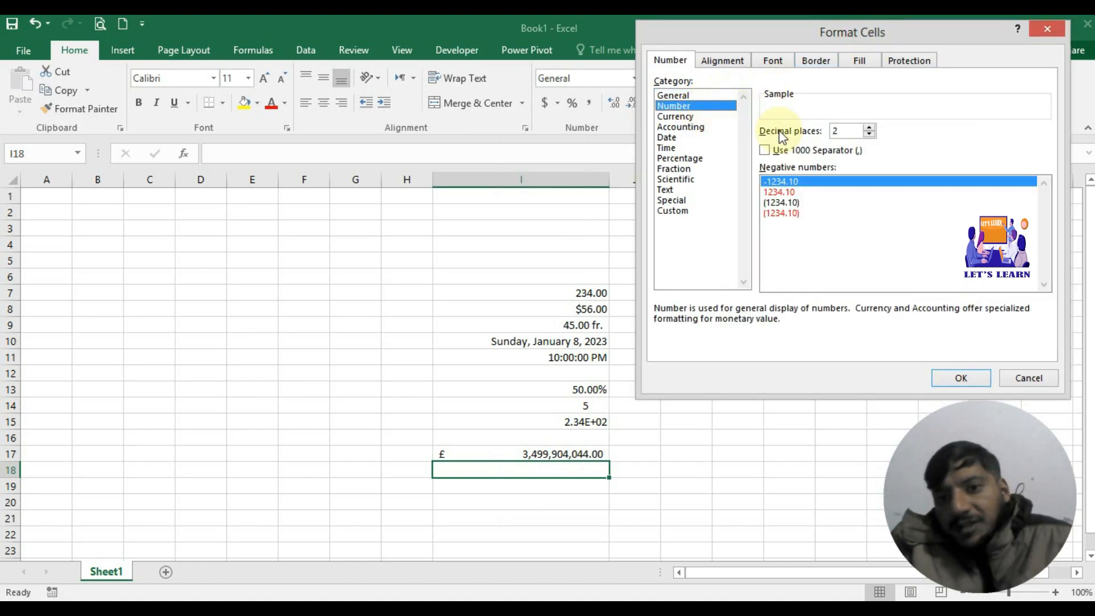
{"action": "left_click_drag", "start_coordinate": [899, 34], "coordinate": [935, 182]}
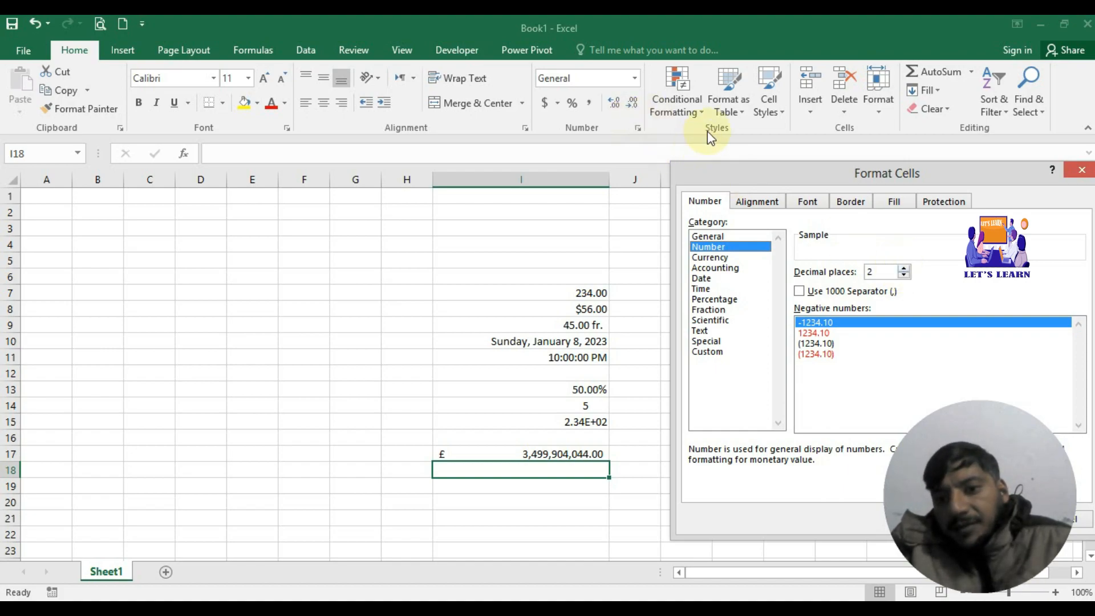
Step: Adjust the Number category's decimal places up to 8, then back down to 5
{"action": "left_click", "coordinate": [903, 268]}
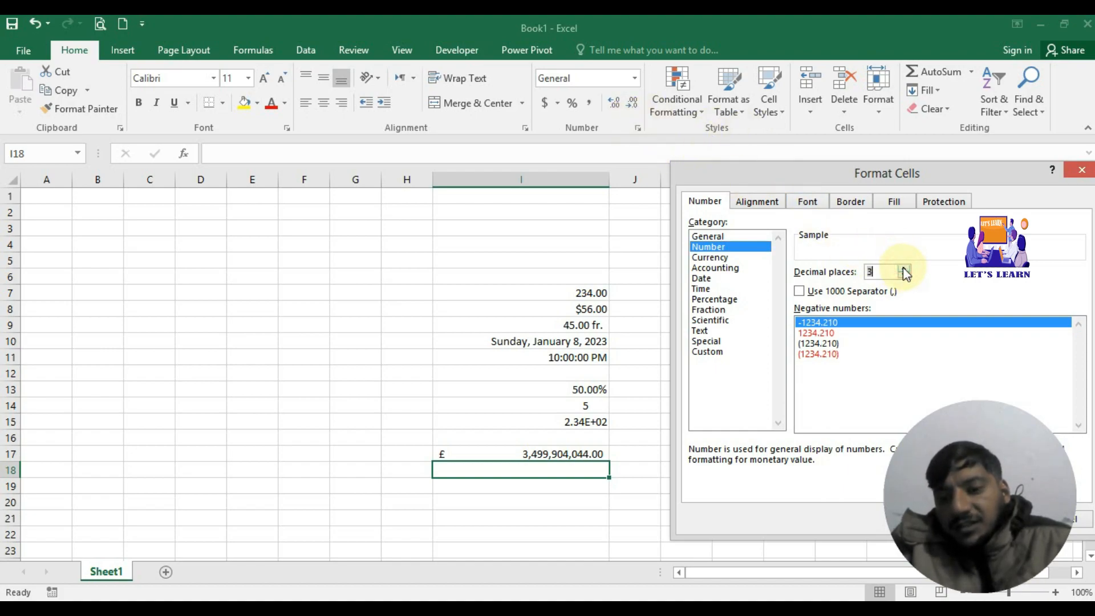
{"action": "left_click", "coordinate": [904, 268]}
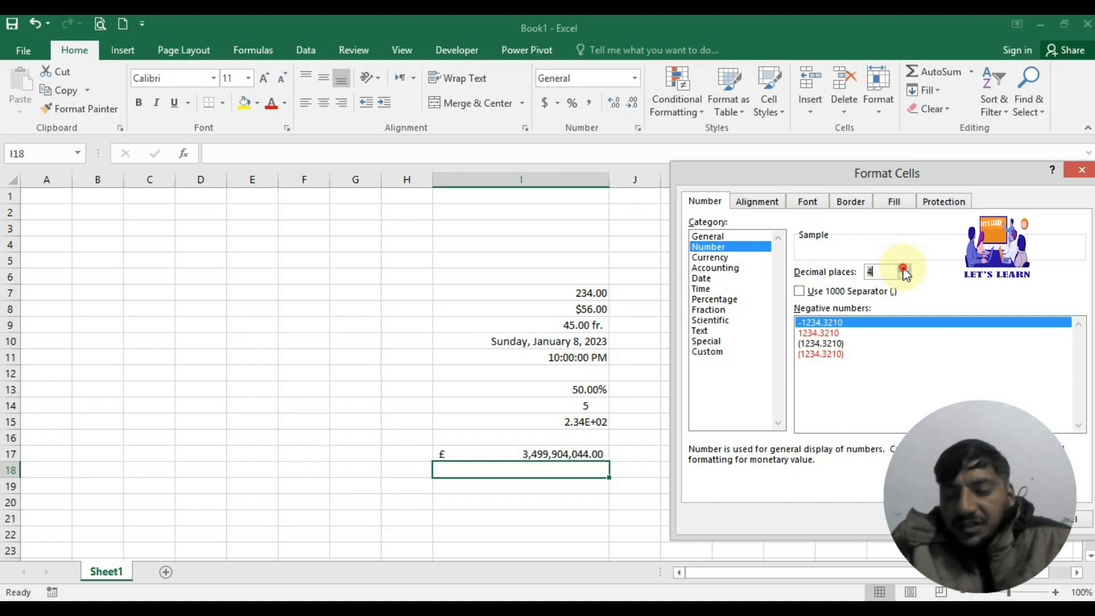
{"action": "left_click", "coordinate": [903, 268]}
{"action": "left_click", "coordinate": [903, 268]}
{"action": "left_click", "coordinate": [904, 268]}
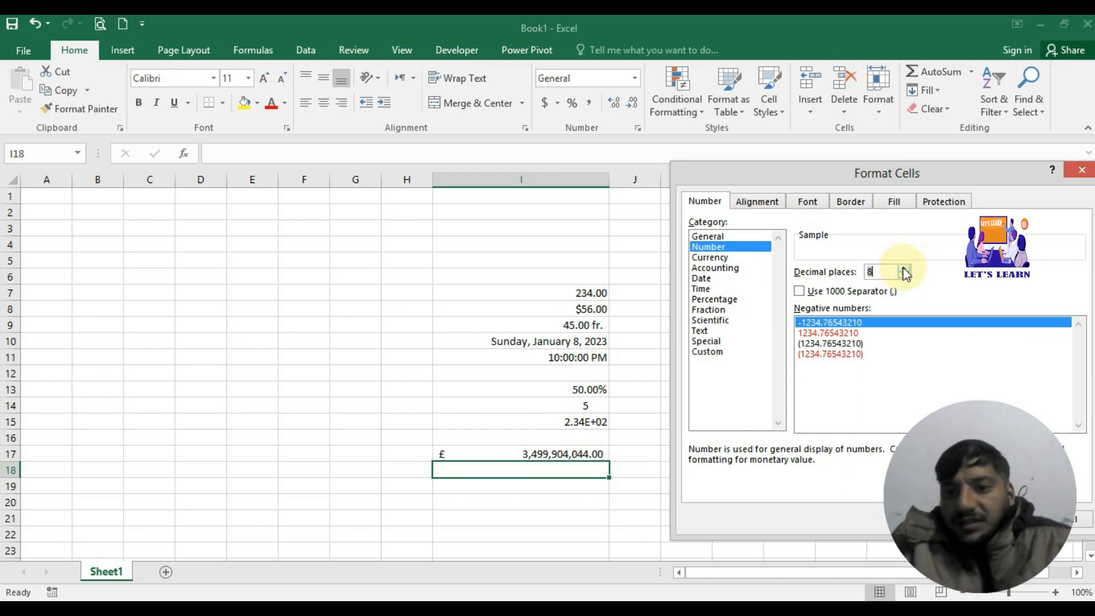
{"action": "left_click", "coordinate": [904, 268]}
{"action": "left_click", "coordinate": [904, 276]}
{"action": "left_click", "coordinate": [904, 276]}
{"action": "left_click", "coordinate": [904, 276]}
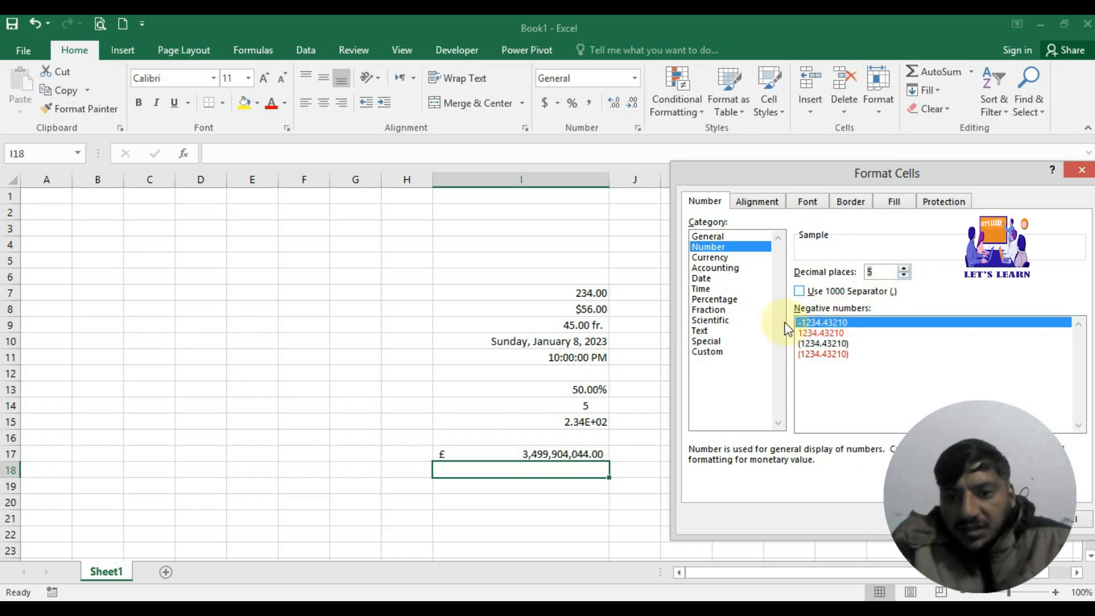
Step: Enable the 1000 separator, pick red (1,234.3210) negatives, set 4 decimals, and apply to I18
{"action": "left_click", "coordinate": [800, 291]}
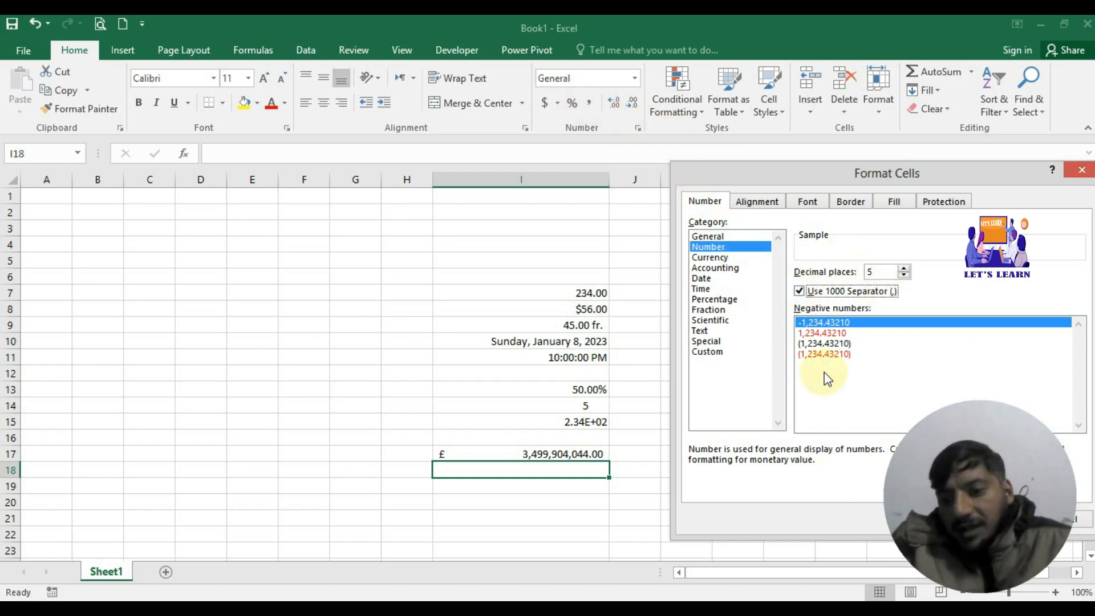
{"action": "left_click", "coordinate": [836, 332]}
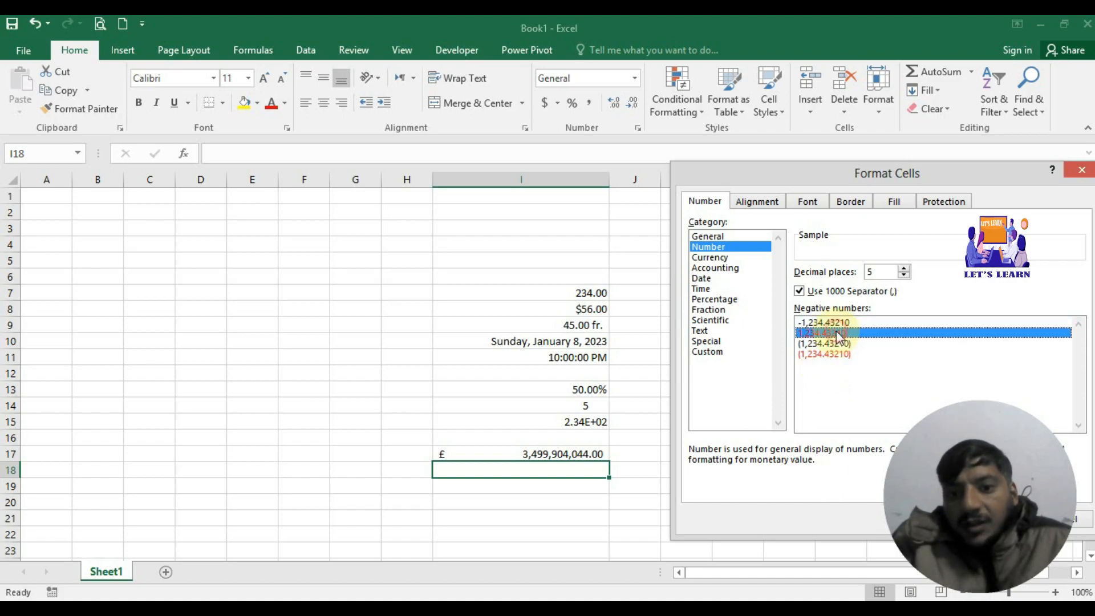
{"action": "left_click", "coordinate": [832, 343]}
{"action": "left_click", "coordinate": [832, 355]}
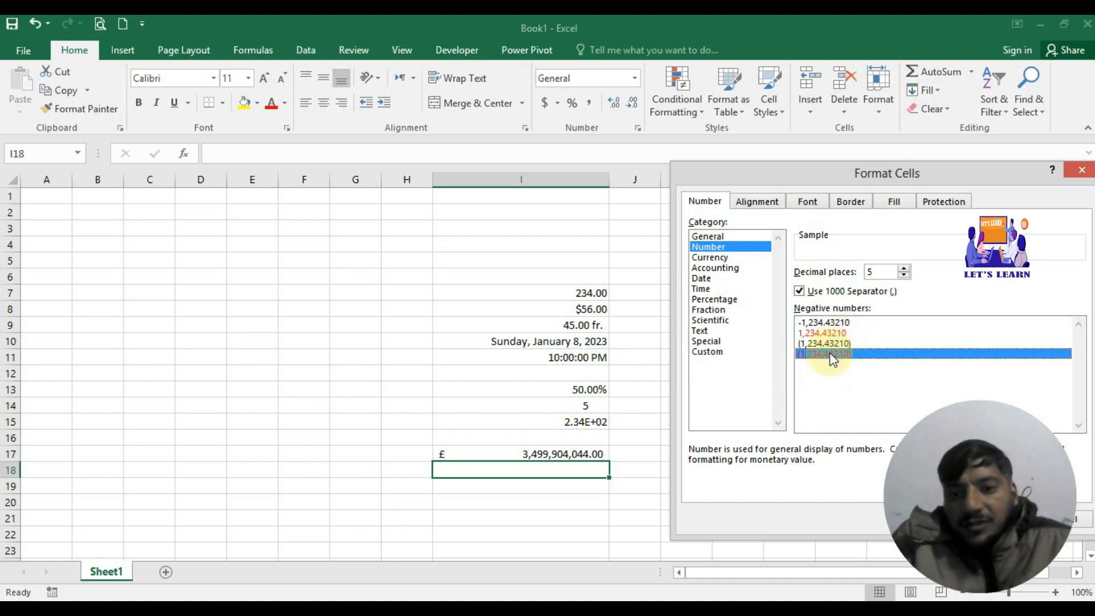
{"action": "left_click_drag", "start_coordinate": [1001, 179], "coordinate": [533, 104]}
{"action": "left_click", "coordinate": [435, 198]}
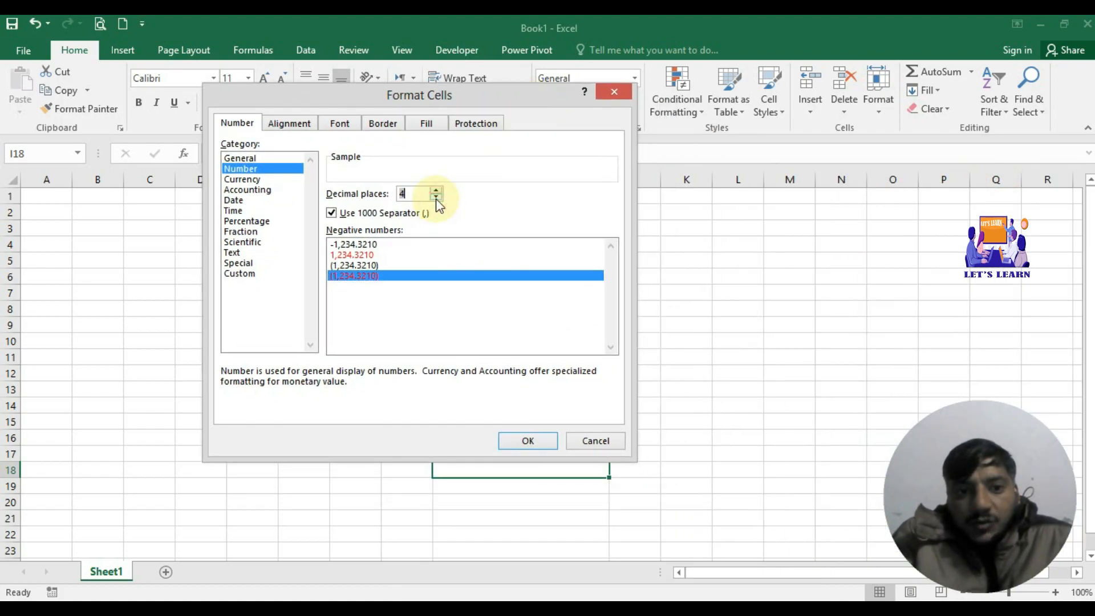
{"action": "left_click", "coordinate": [527, 440]}
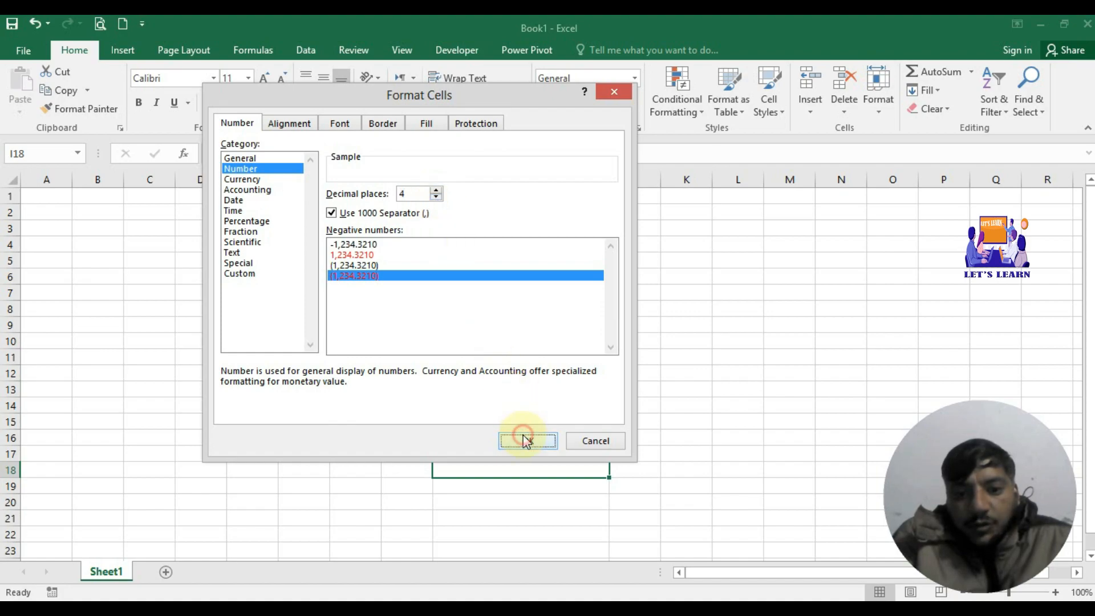
Step: Enter 46677 in I18 and trim its decimals so it displays 46,677.00
{"action": "type", "text": "4"}
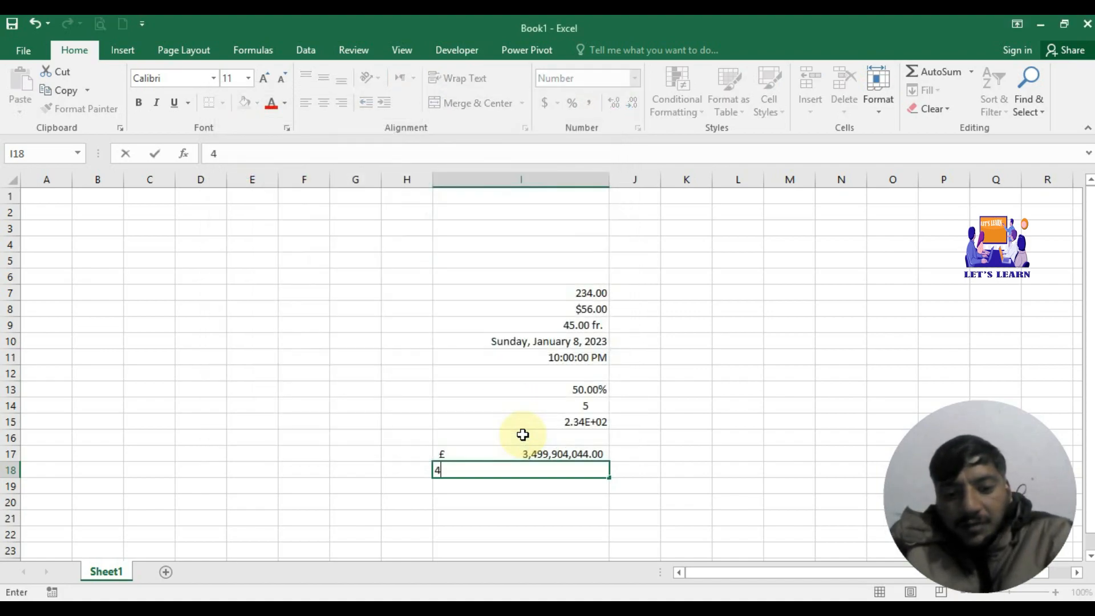
{"action": "type", "text": "6677"}
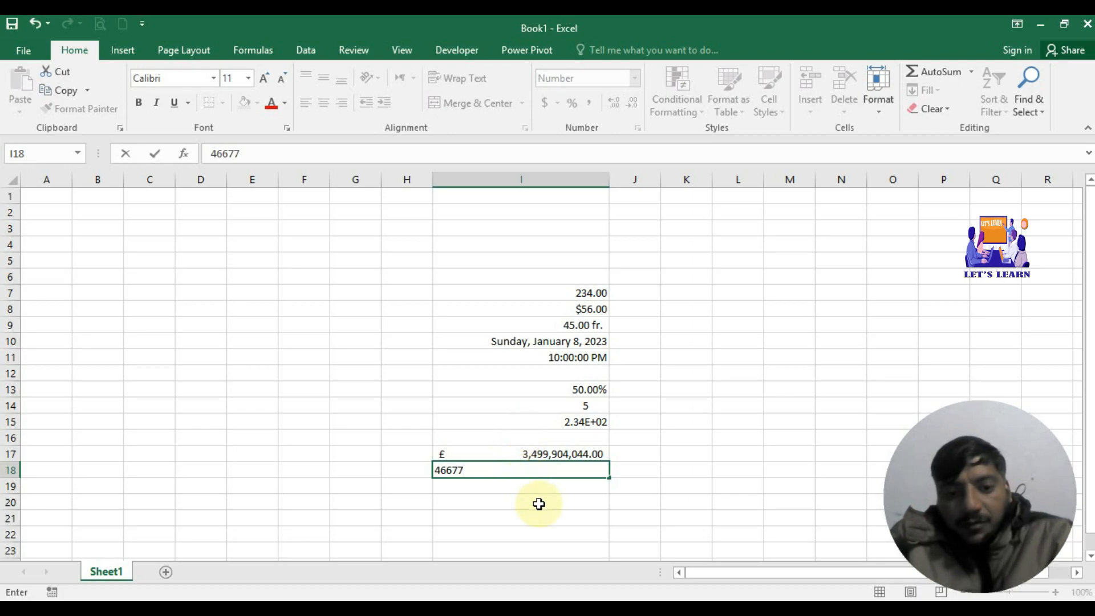
{"action": "key", "text": "Return"}
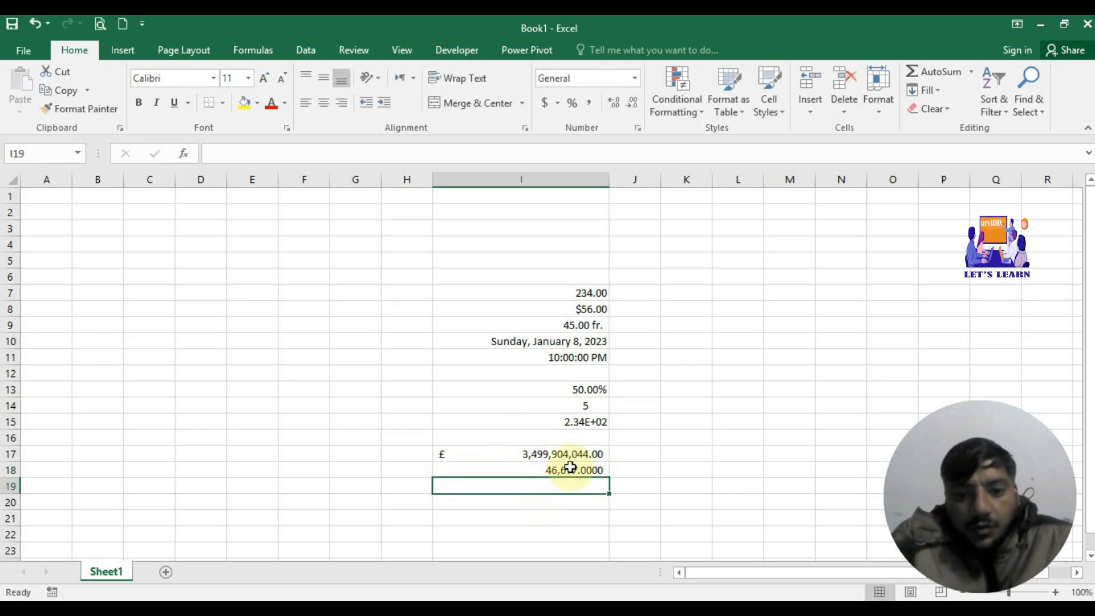
{"action": "left_click", "coordinate": [567, 467]}
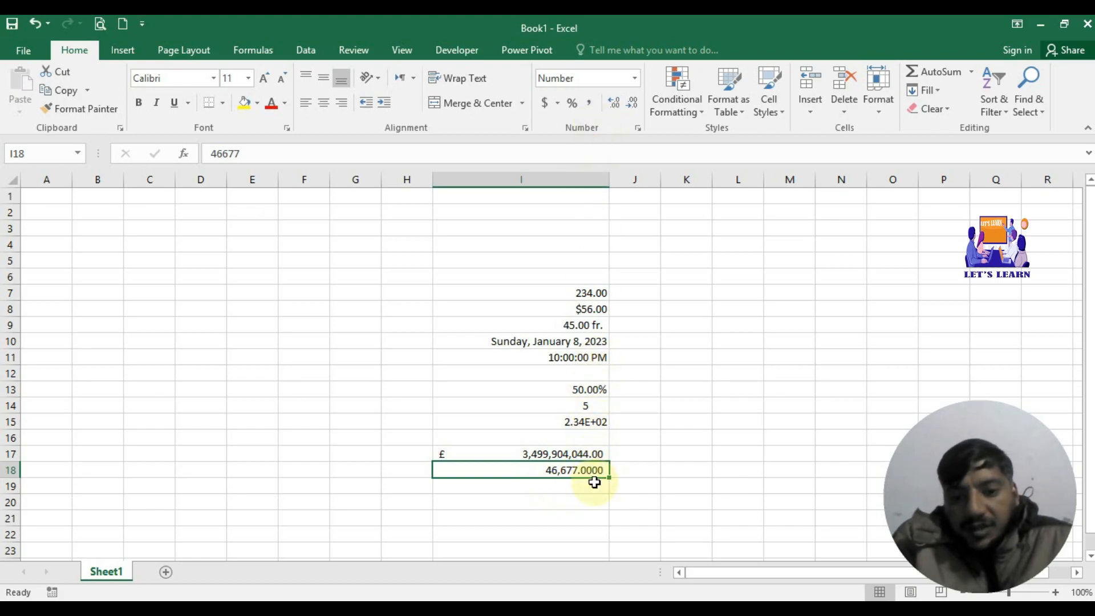
{"action": "left_click", "coordinate": [632, 107]}
{"action": "left_click", "coordinate": [632, 108]}
{"action": "left_click", "coordinate": [632, 107]}
{"action": "left_click", "coordinate": [632, 108]}
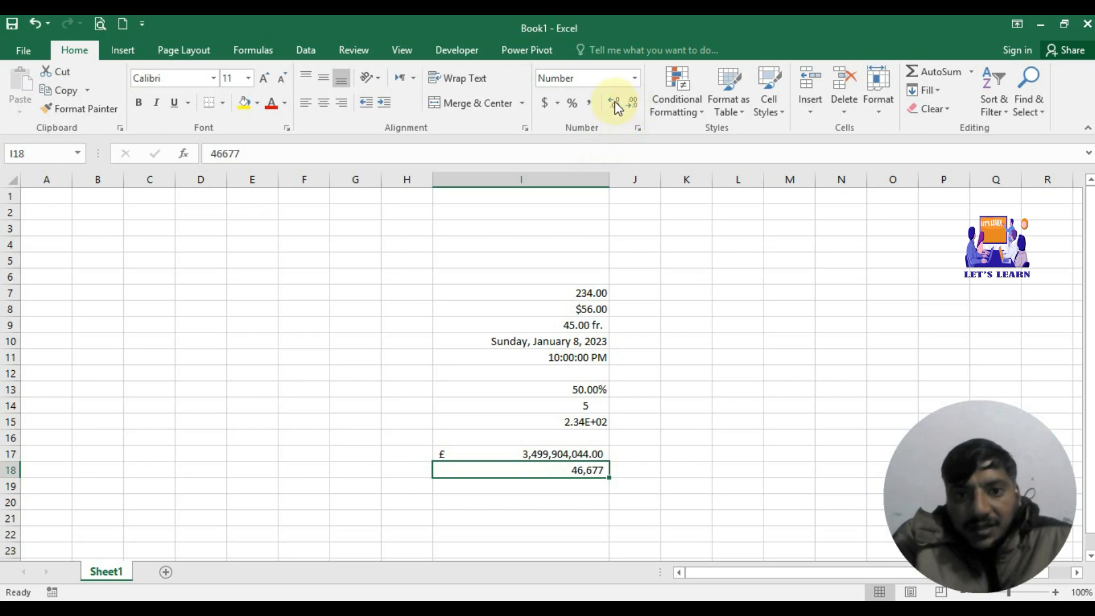
{"action": "left_click", "coordinate": [615, 103]}
{"action": "left_click", "coordinate": [615, 104]}
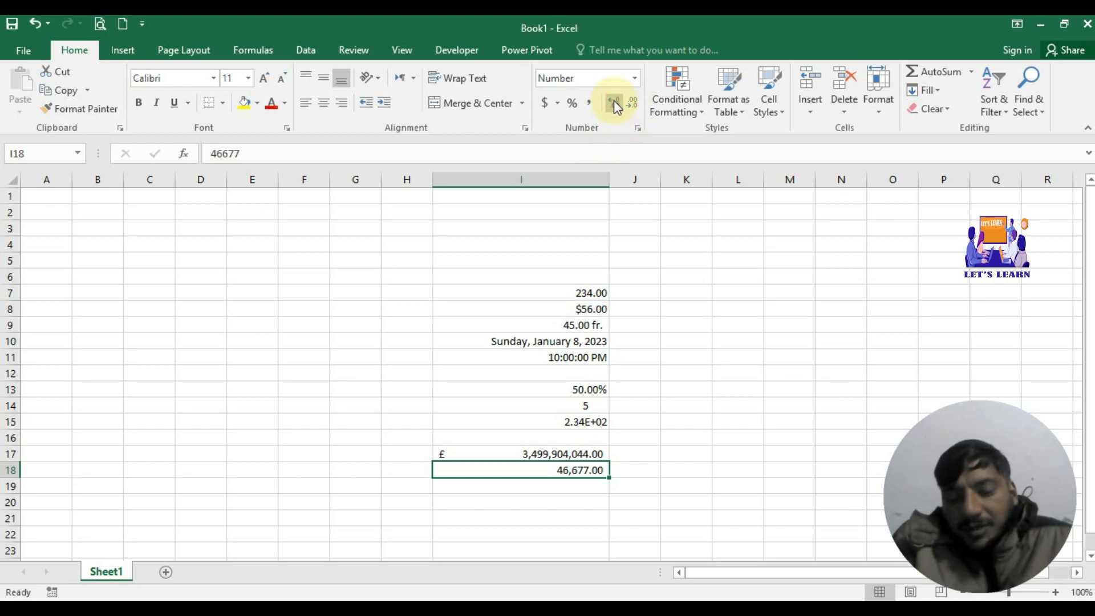
{"action": "left_click", "coordinate": [570, 499]}
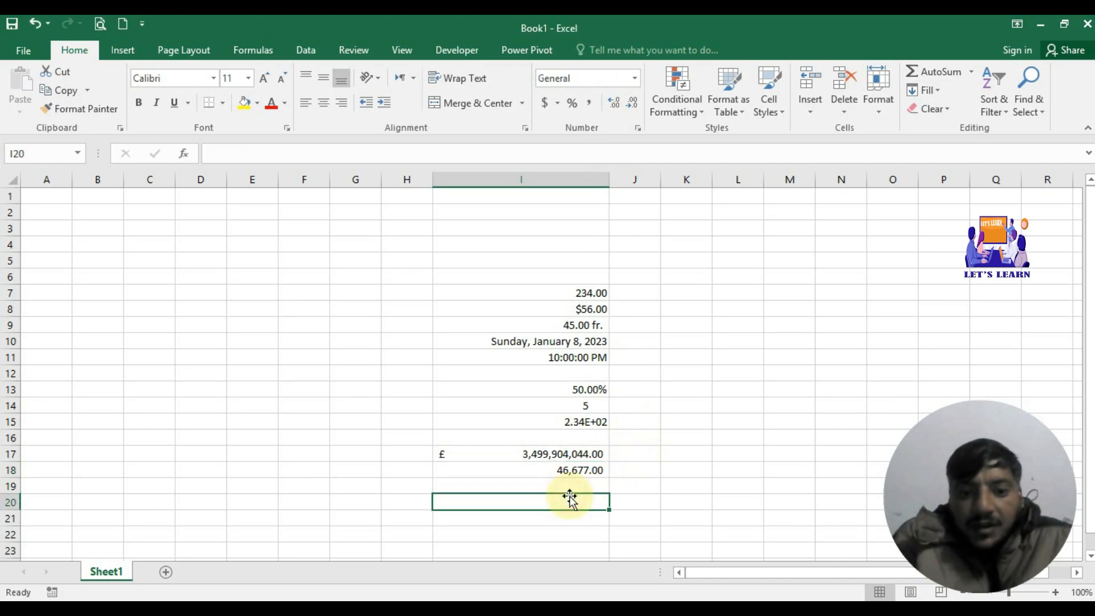
Step: For I20, browse the Currency symbol list keeping $, then select the Accounting category with 2 decimals
{"action": "left_click", "coordinate": [638, 130]}
{"action": "left_click", "coordinate": [281, 170]}
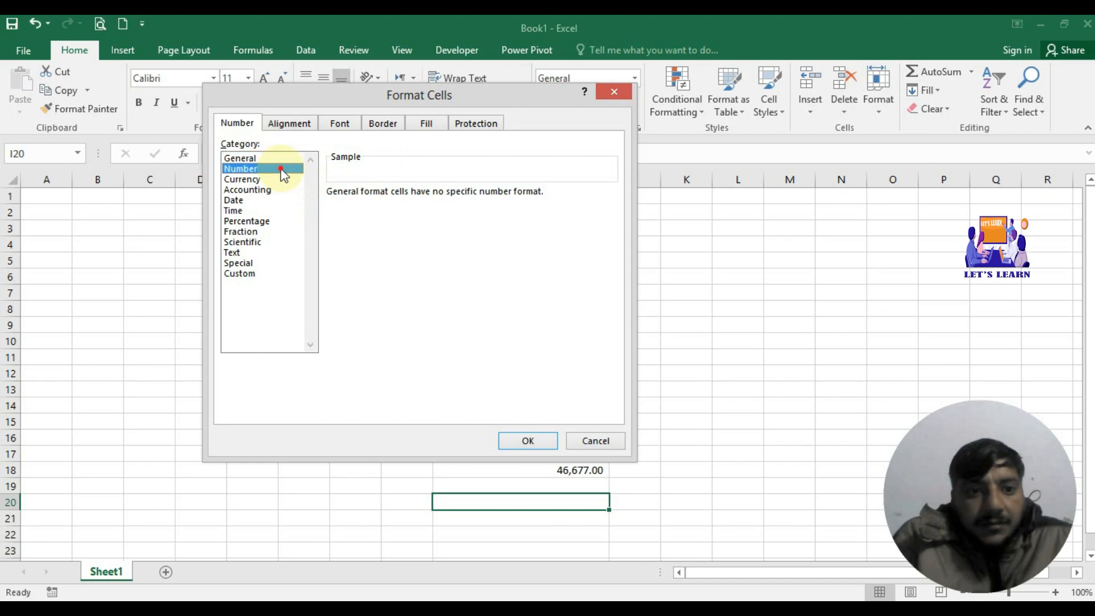
{"action": "left_click", "coordinate": [254, 179]}
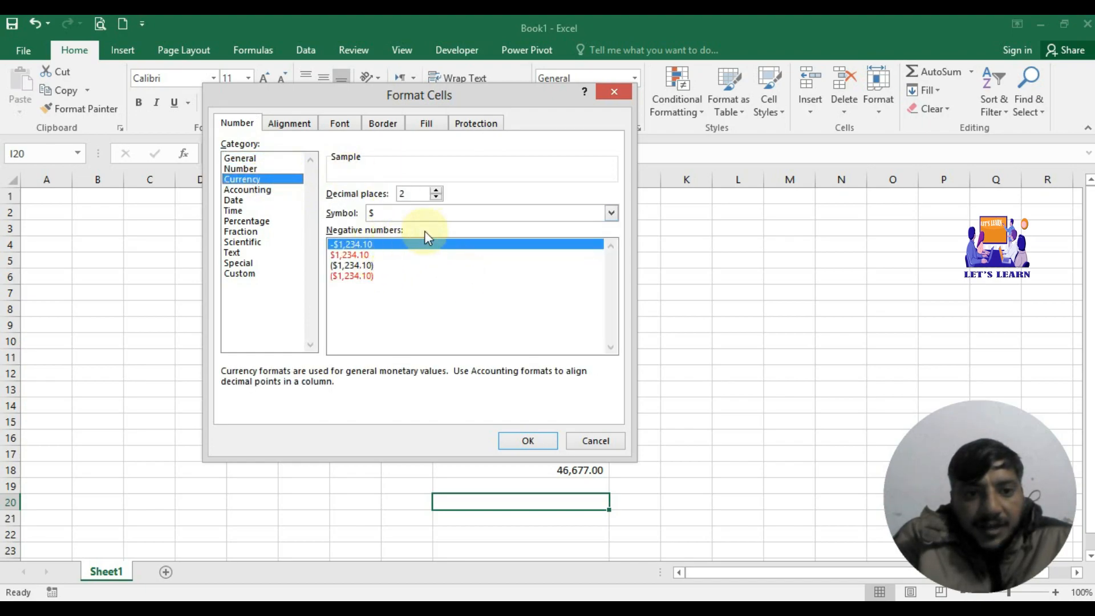
{"action": "left_click", "coordinate": [611, 213]}
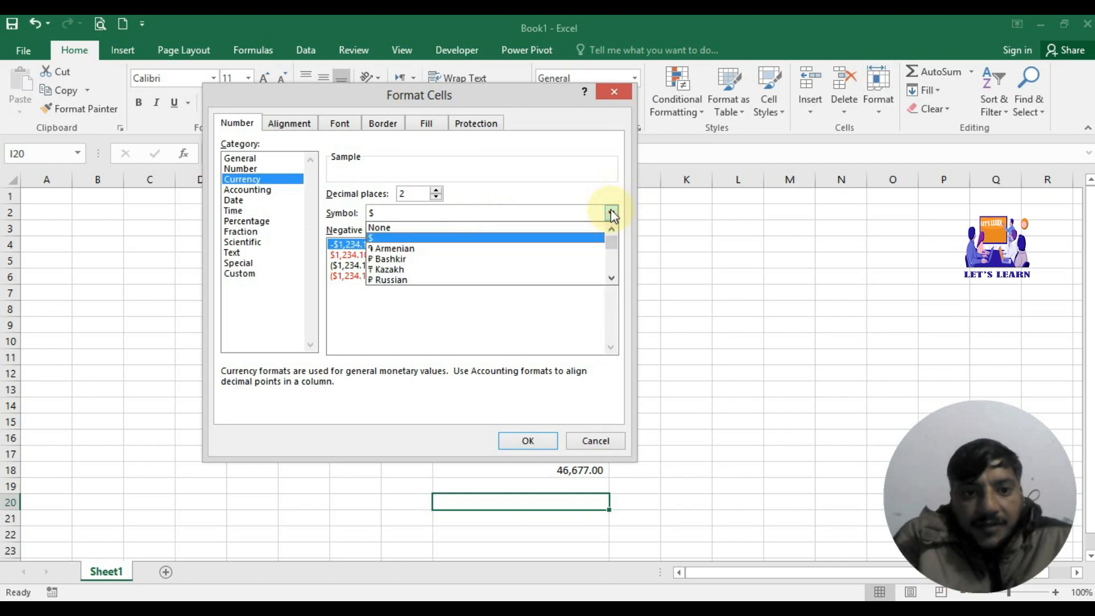
{"action": "left_click", "coordinate": [564, 112]}
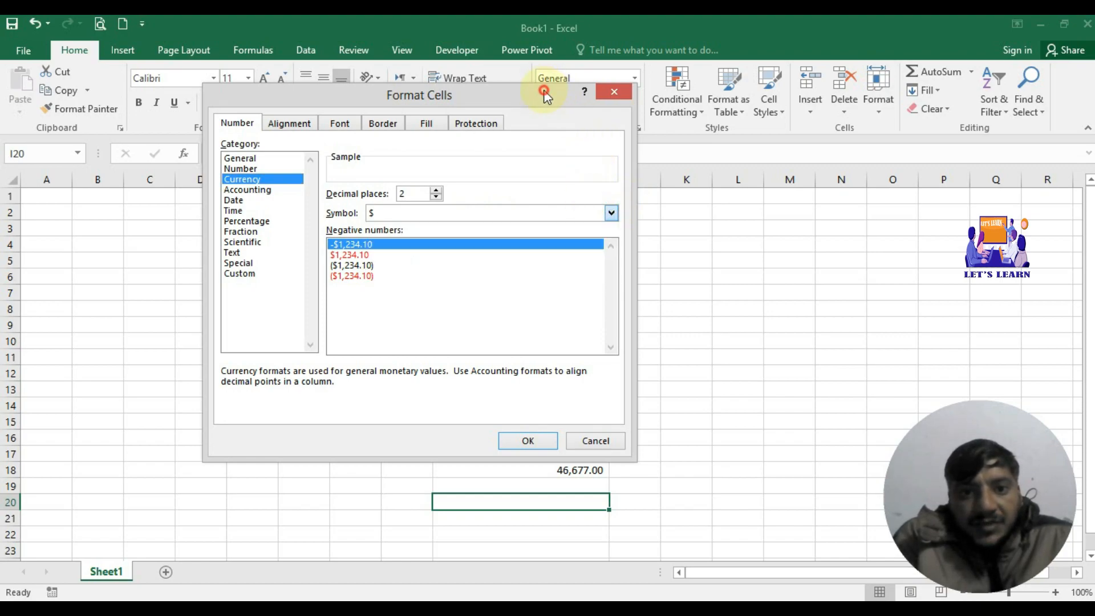
{"action": "left_click_drag", "start_coordinate": [557, 94], "coordinate": [636, 206]}
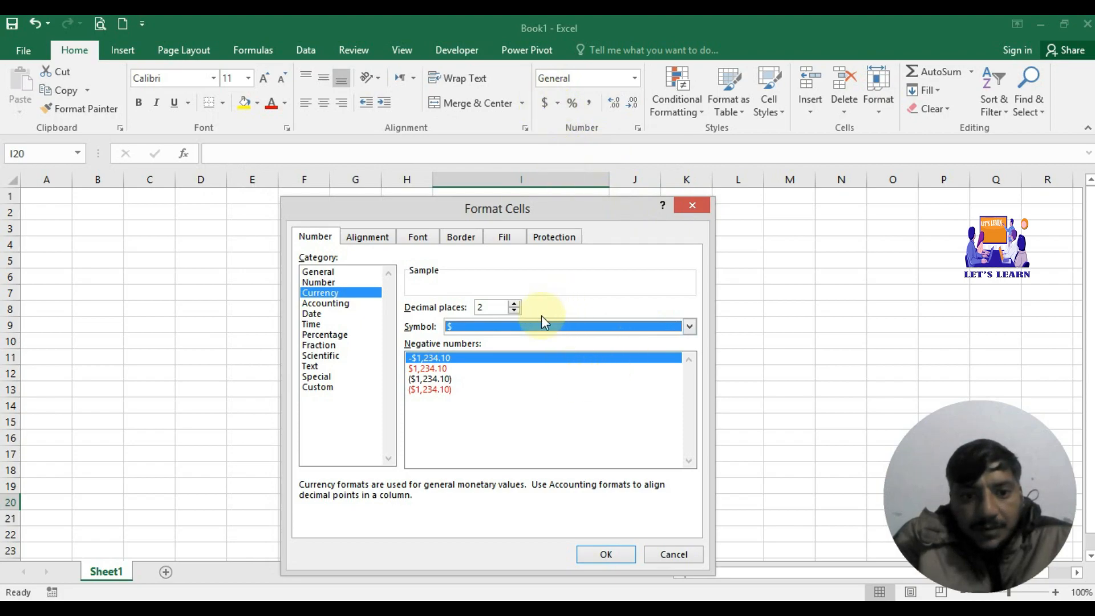
{"action": "left_click", "coordinate": [690, 327]}
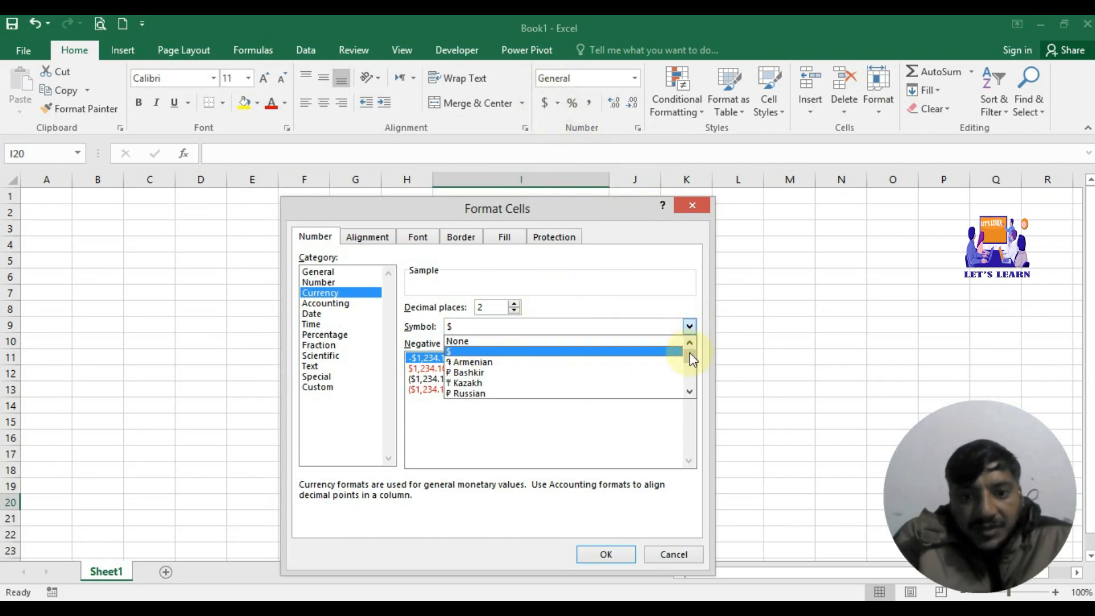
{"action": "left_click_drag", "start_coordinate": [690, 352], "coordinate": [692, 388]}
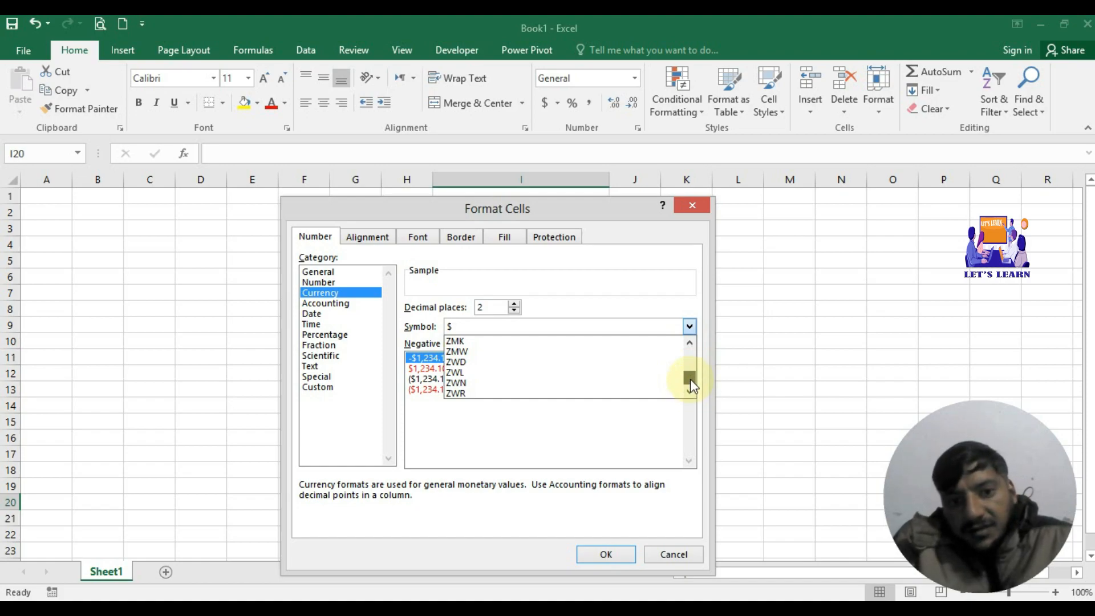
{"action": "left_click_drag", "start_coordinate": [690, 379], "coordinate": [691, 354]}
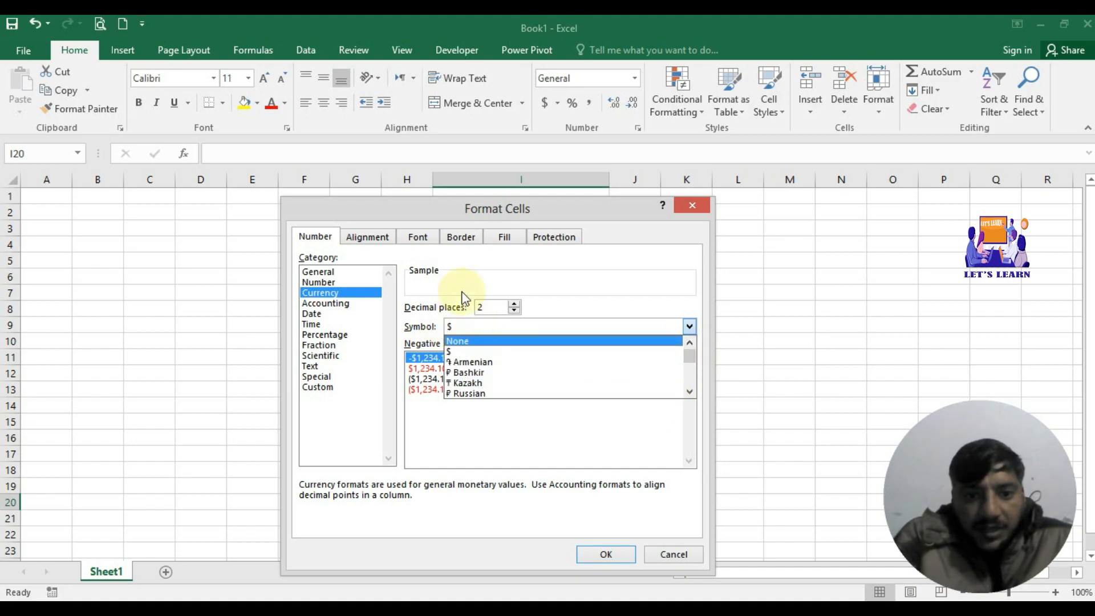
{"action": "left_click", "coordinate": [485, 281]}
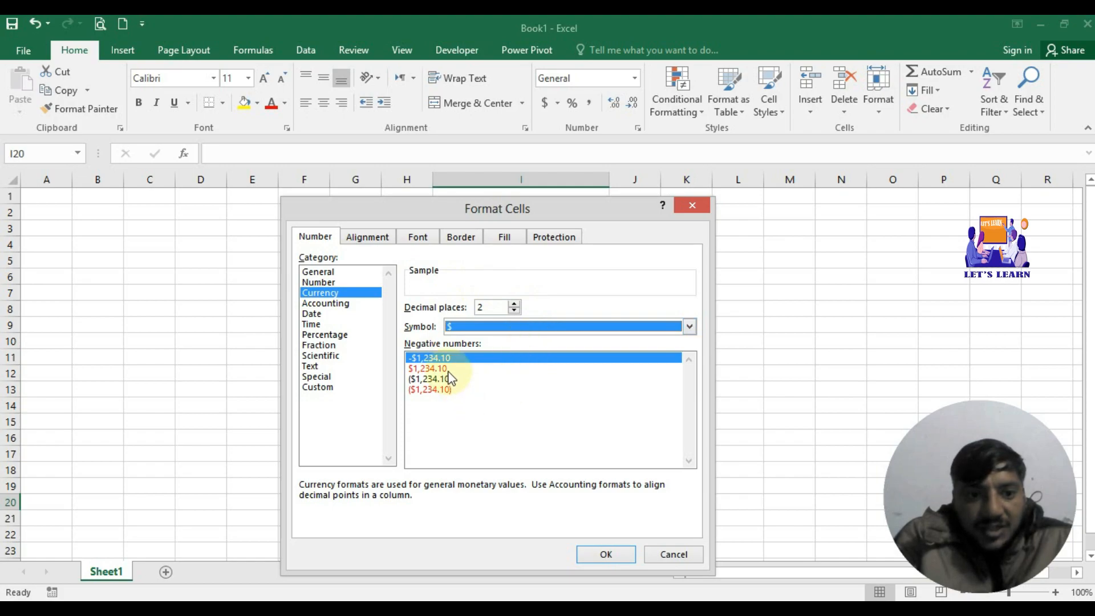
{"action": "left_click", "coordinate": [318, 304]}
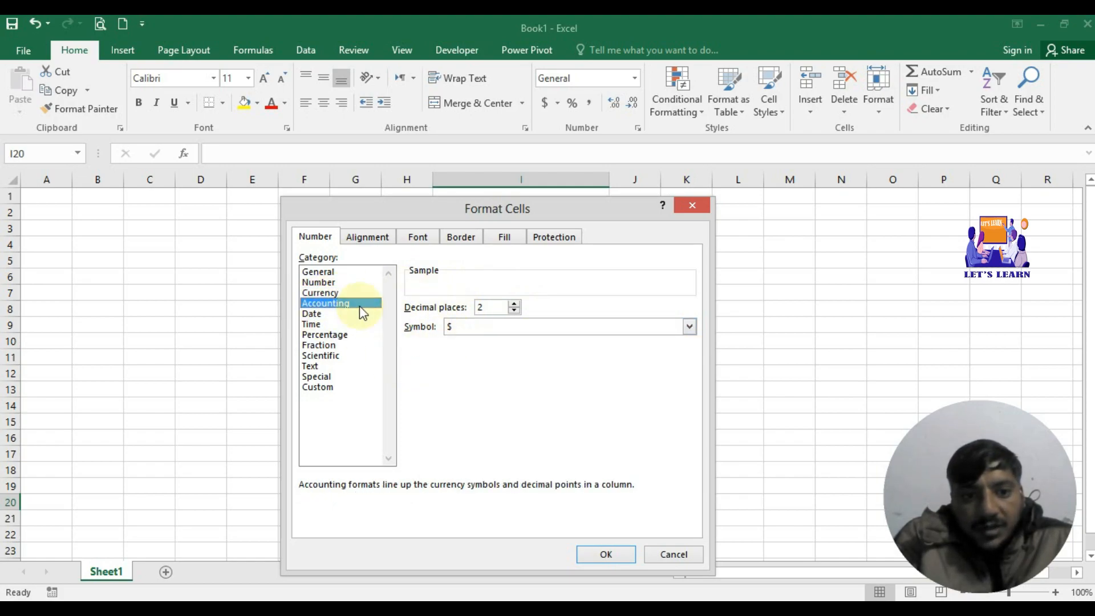
Step: Apply the M-12 Date type to empty cell I20
{"action": "left_click", "coordinate": [313, 313]}
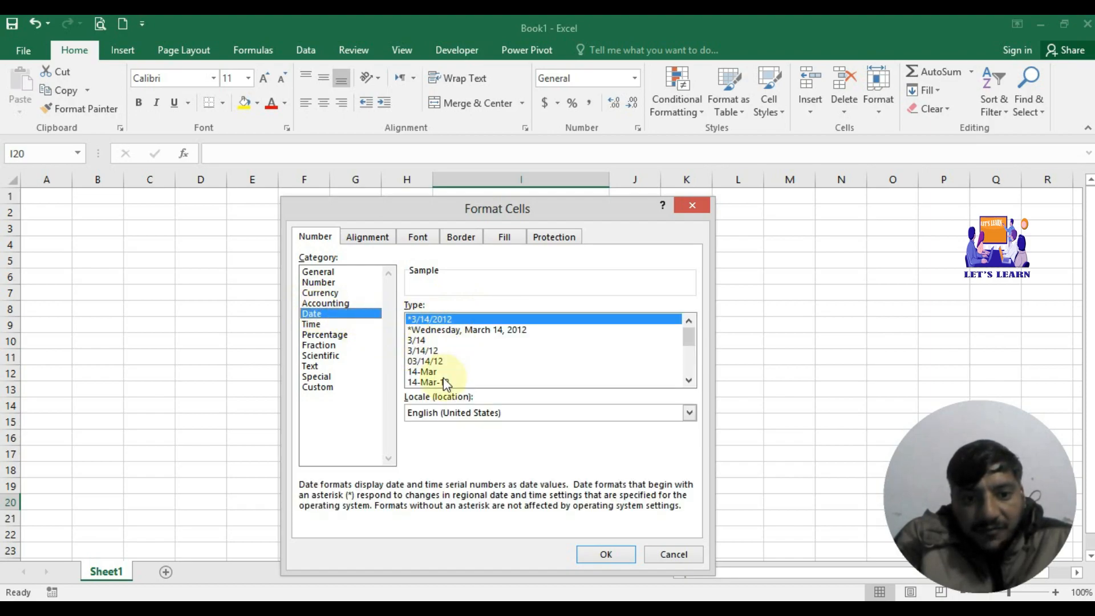
{"action": "left_click", "coordinate": [689, 379]}
{"action": "left_click", "coordinate": [688, 378]}
{"action": "left_click", "coordinate": [689, 378]}
{"action": "left_click", "coordinate": [688, 379]}
{"action": "left_click", "coordinate": [689, 379]}
{"action": "left_click", "coordinate": [688, 379]}
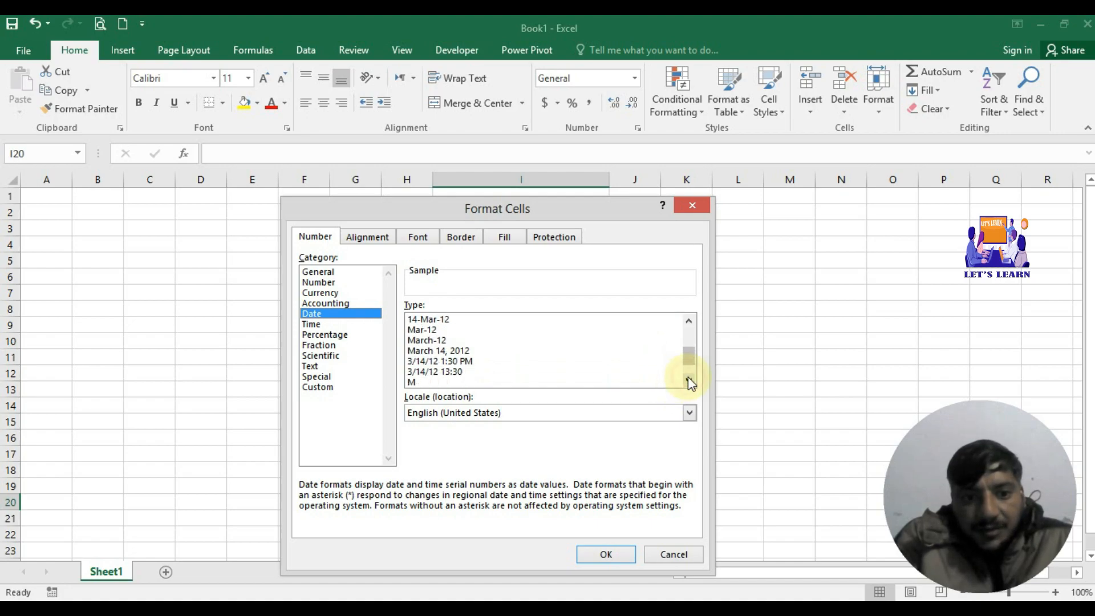
{"action": "left_click", "coordinate": [688, 379]}
{"action": "left_click", "coordinate": [688, 379]}
{"action": "left_click", "coordinate": [689, 379]}
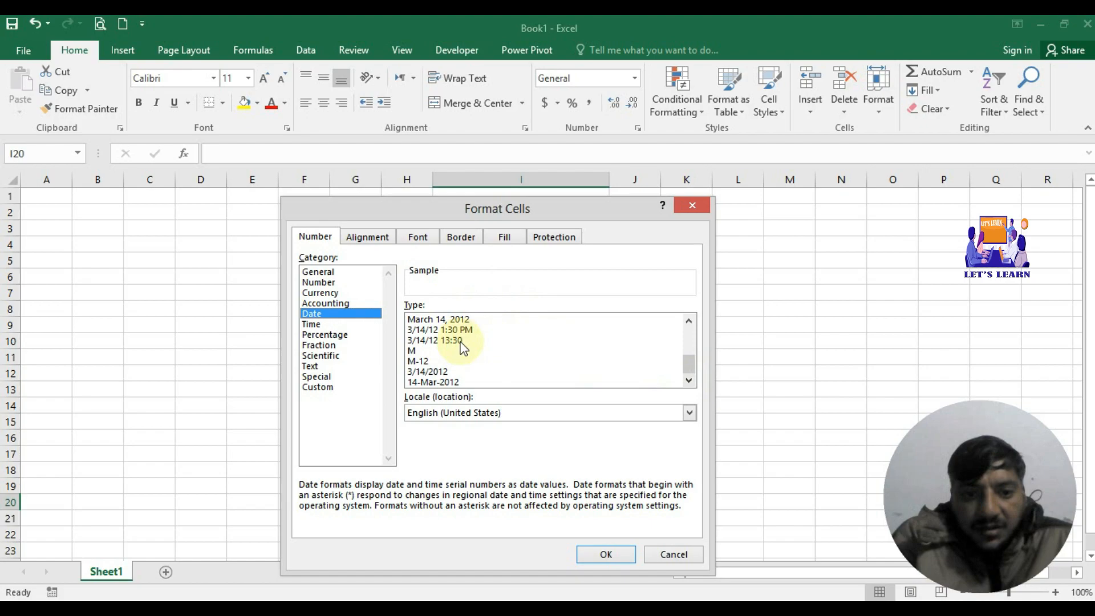
{"action": "left_click", "coordinate": [415, 361]}
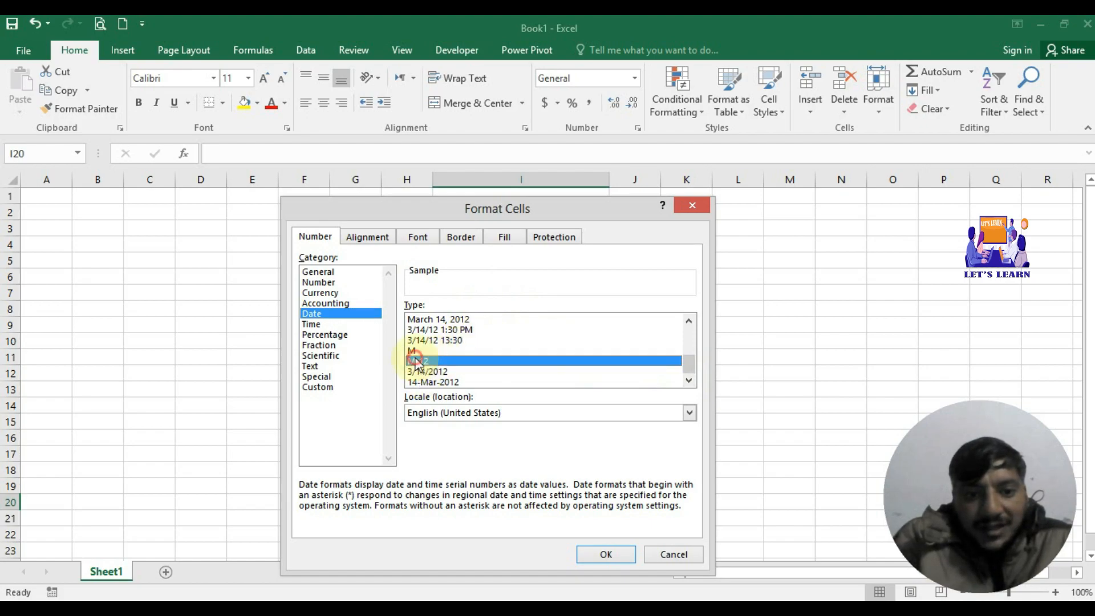
{"action": "left_click", "coordinate": [615, 557]}
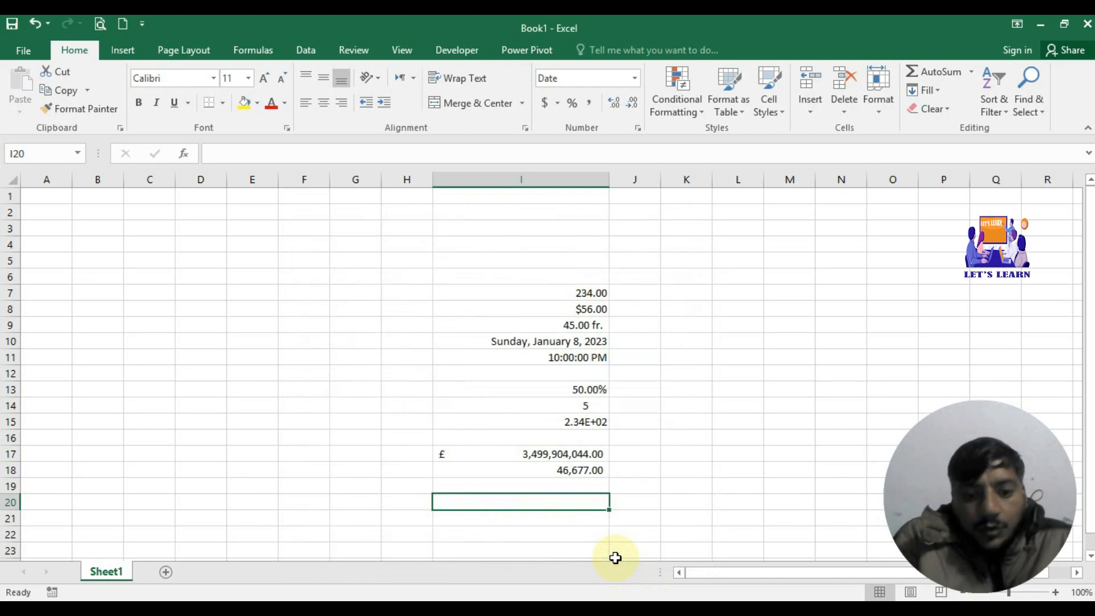
Step: Enter 1 in I20 and give it the March 14, 2012 date style so it shows January 1, 1900
{"action": "type", "text": "1"}
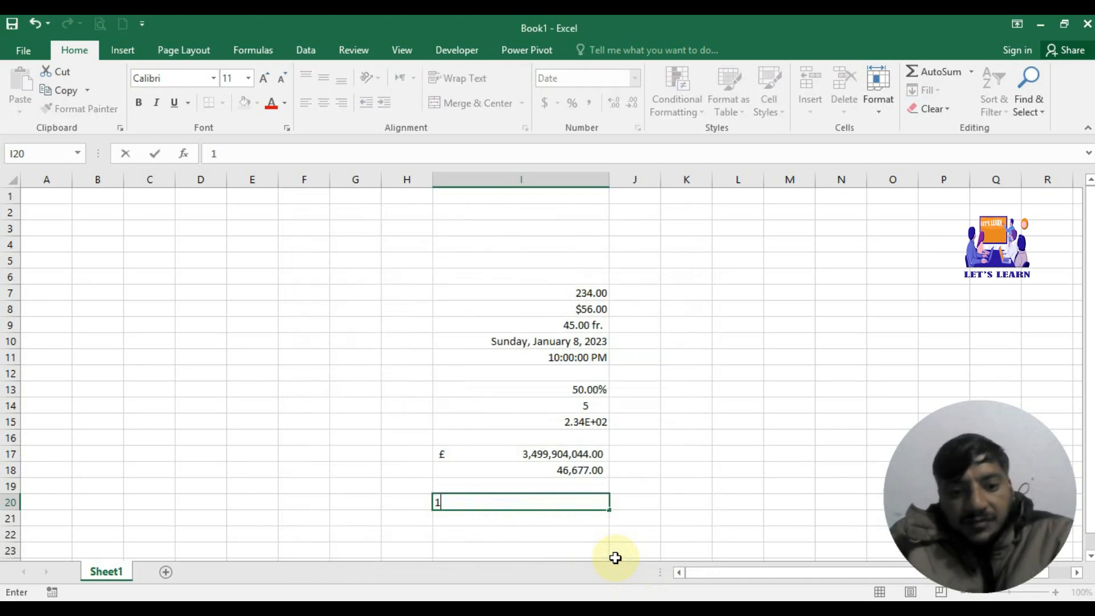
{"action": "left_click", "coordinate": [578, 522]}
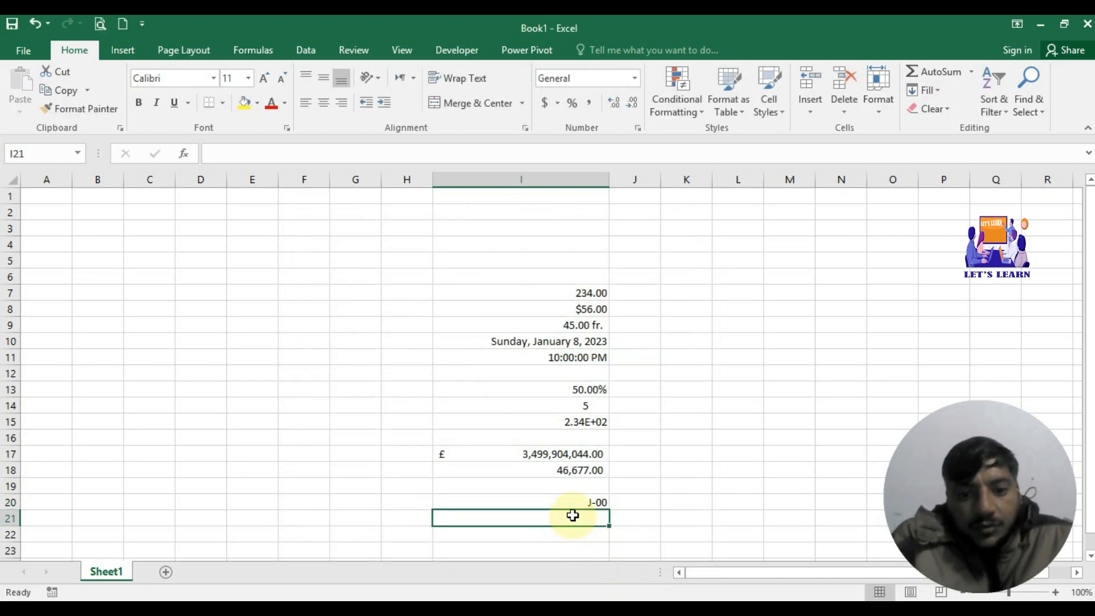
{"action": "left_click", "coordinate": [580, 502]}
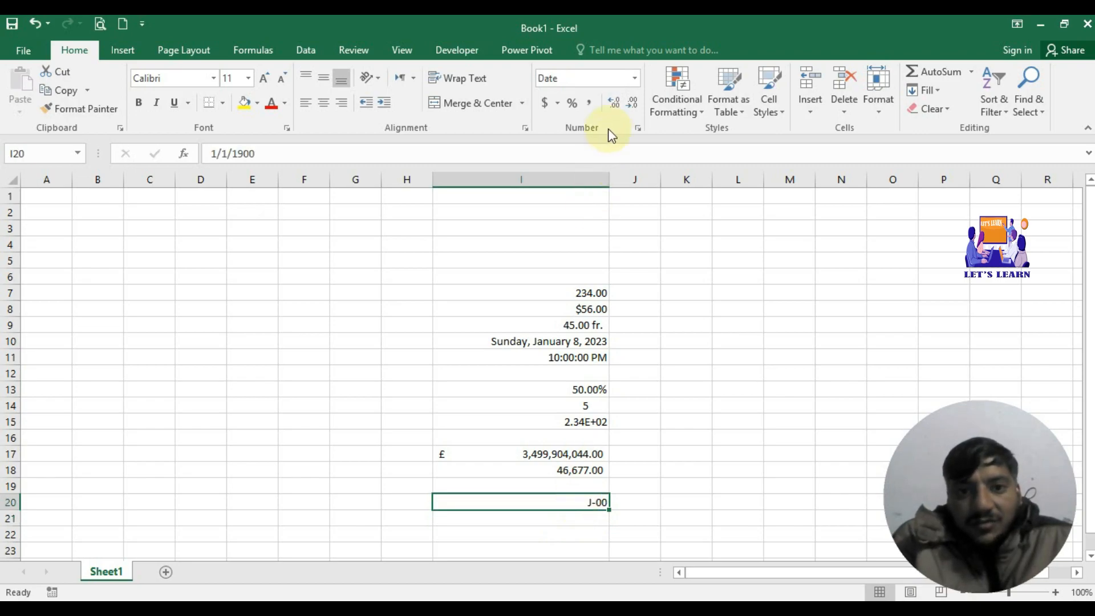
{"action": "left_click", "coordinate": [637, 130]}
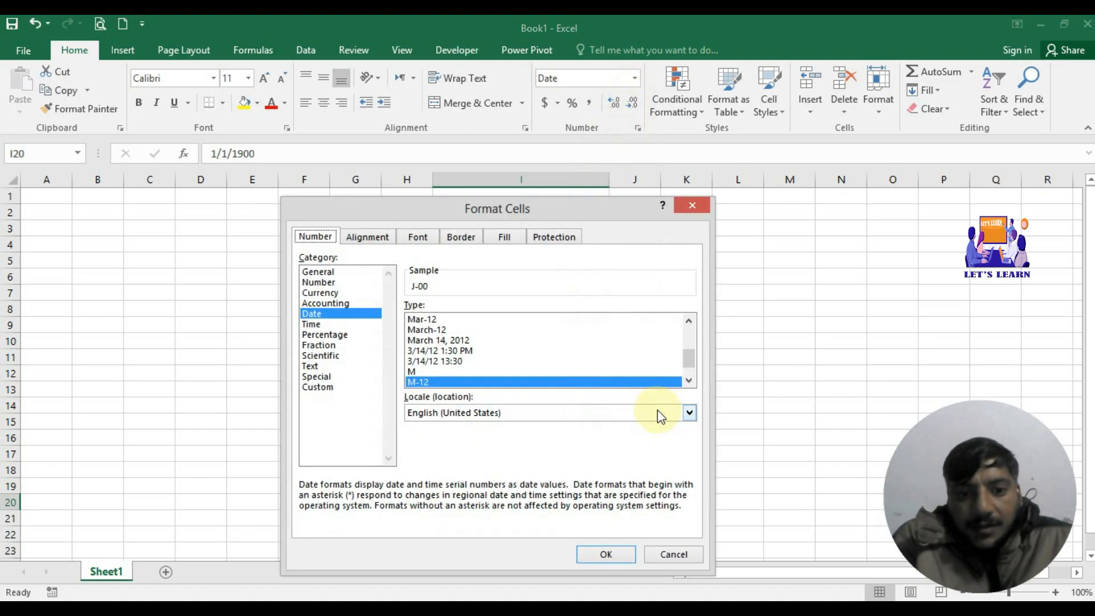
{"action": "left_click", "coordinate": [461, 351]}
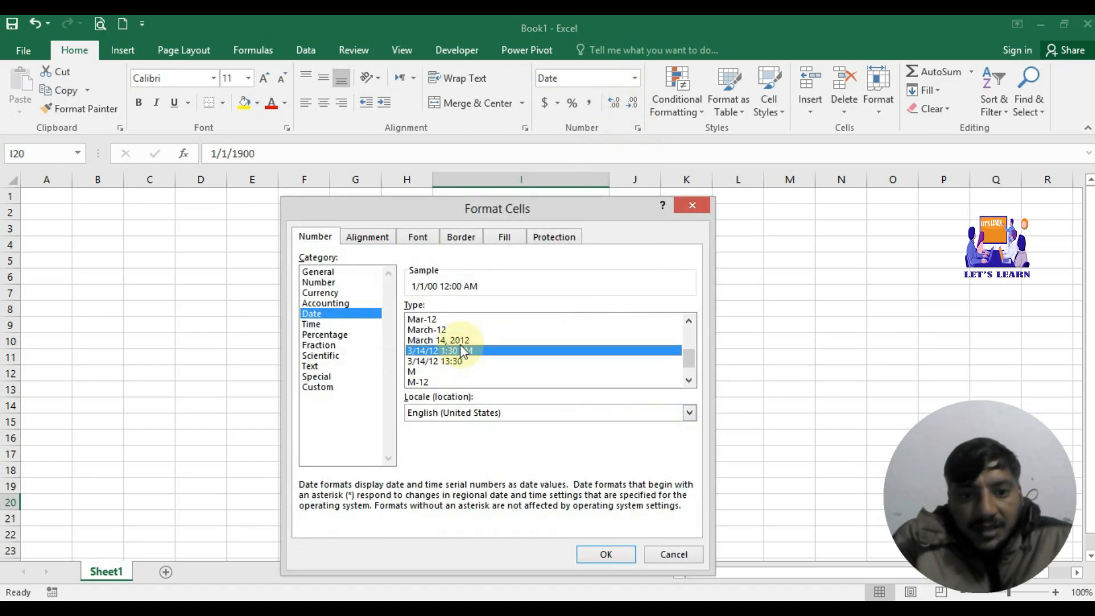
{"action": "left_click", "coordinate": [461, 342]}
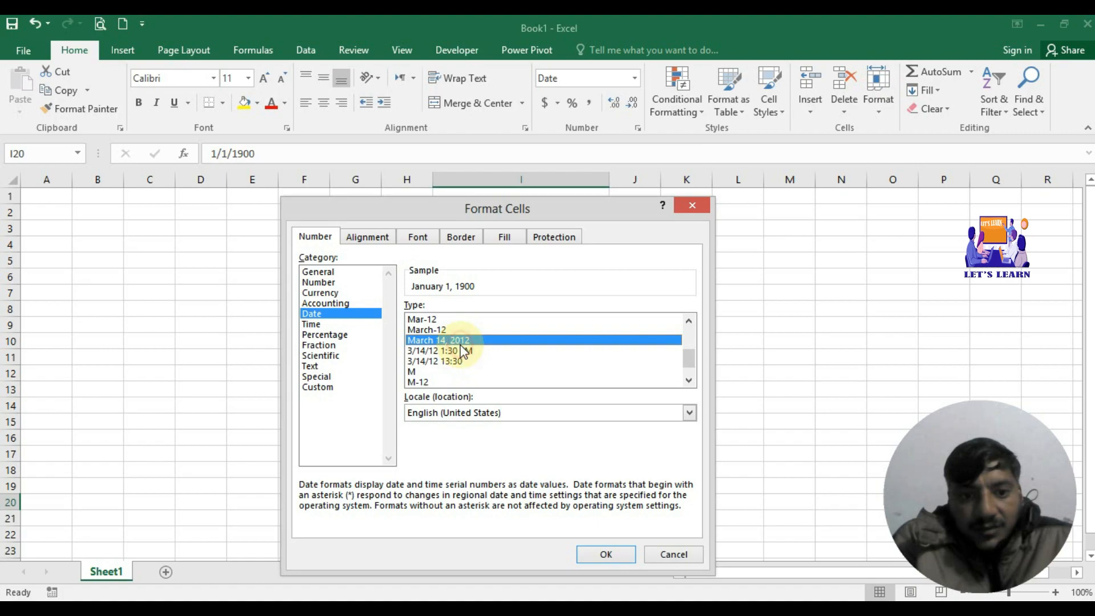
{"action": "left_click", "coordinate": [591, 551]}
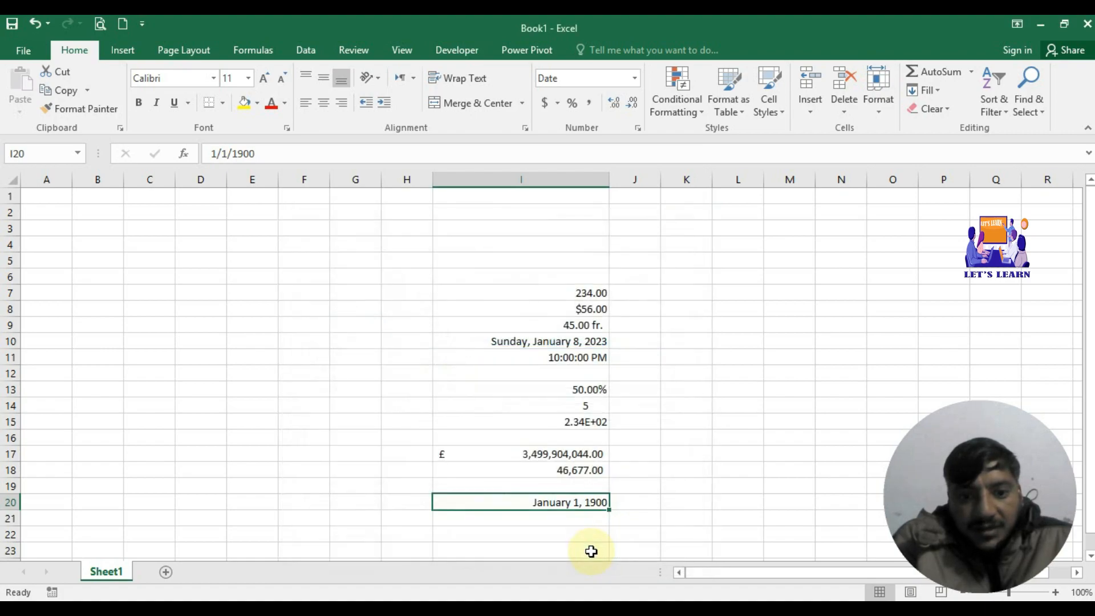
Step: Apply the Time category's 1:30 PM format to cell I21
{"action": "left_click", "coordinate": [563, 516]}
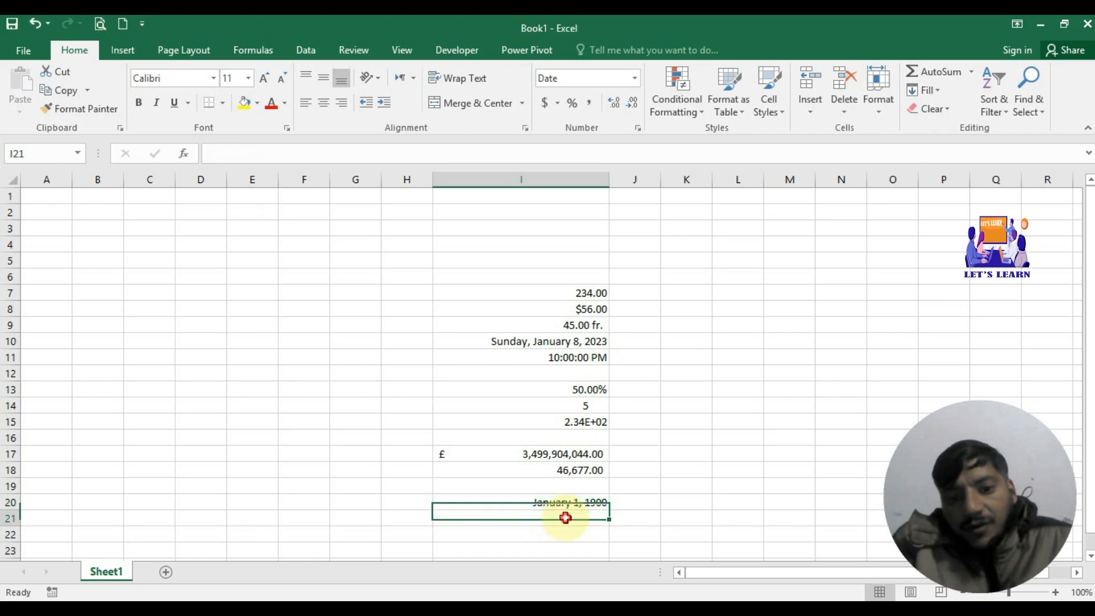
{"action": "left_click", "coordinate": [639, 127]}
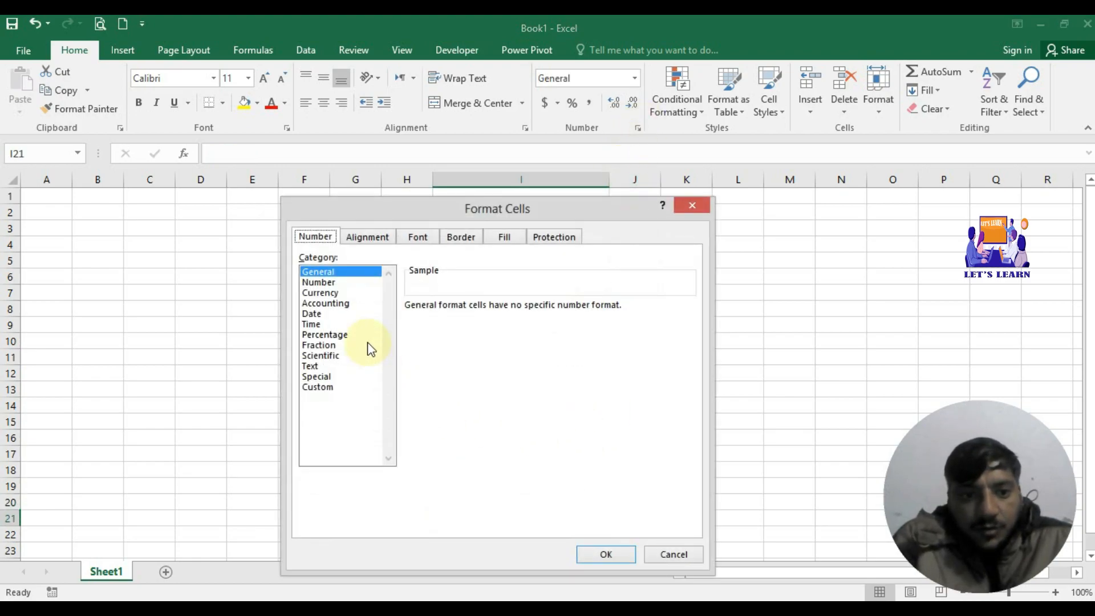
{"action": "left_click", "coordinate": [316, 283]}
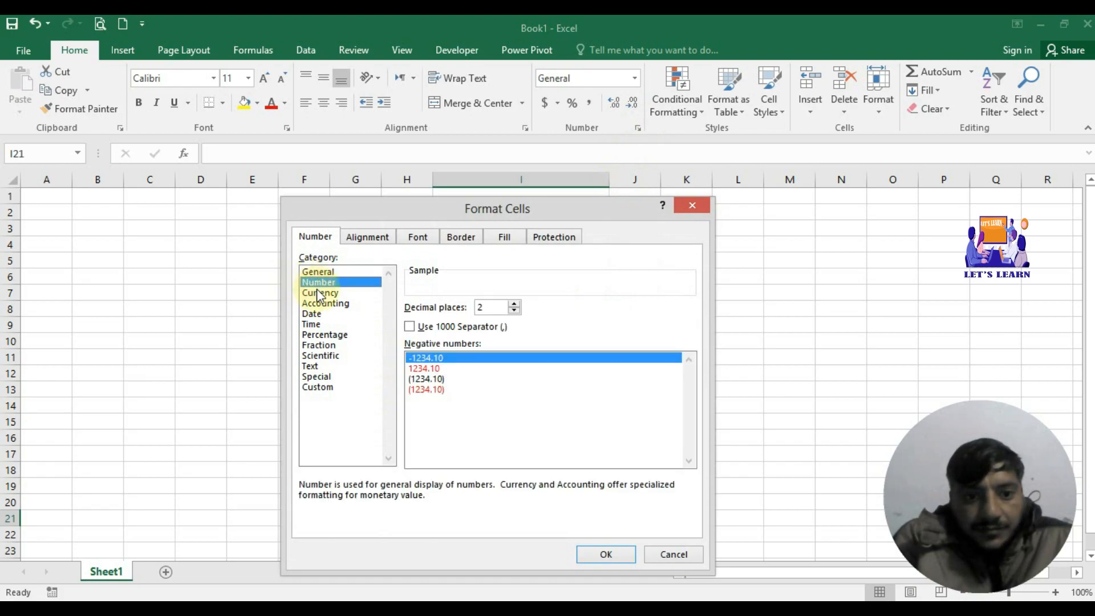
{"action": "left_click", "coordinate": [319, 303]}
{"action": "left_click", "coordinate": [315, 315]}
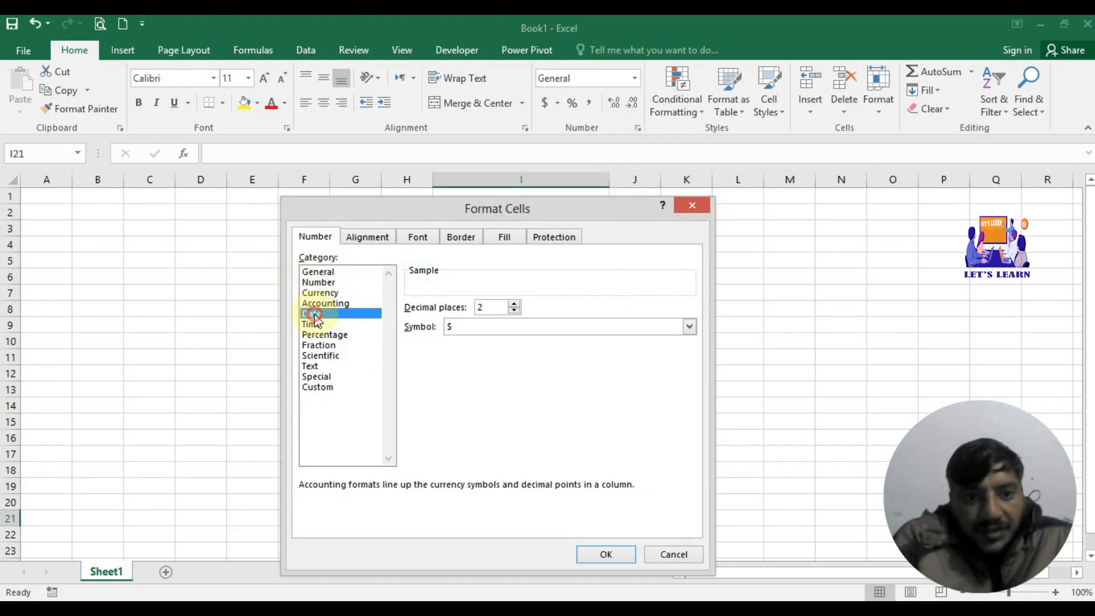
{"action": "left_click", "coordinate": [318, 333]}
{"action": "left_click", "coordinate": [316, 324]}
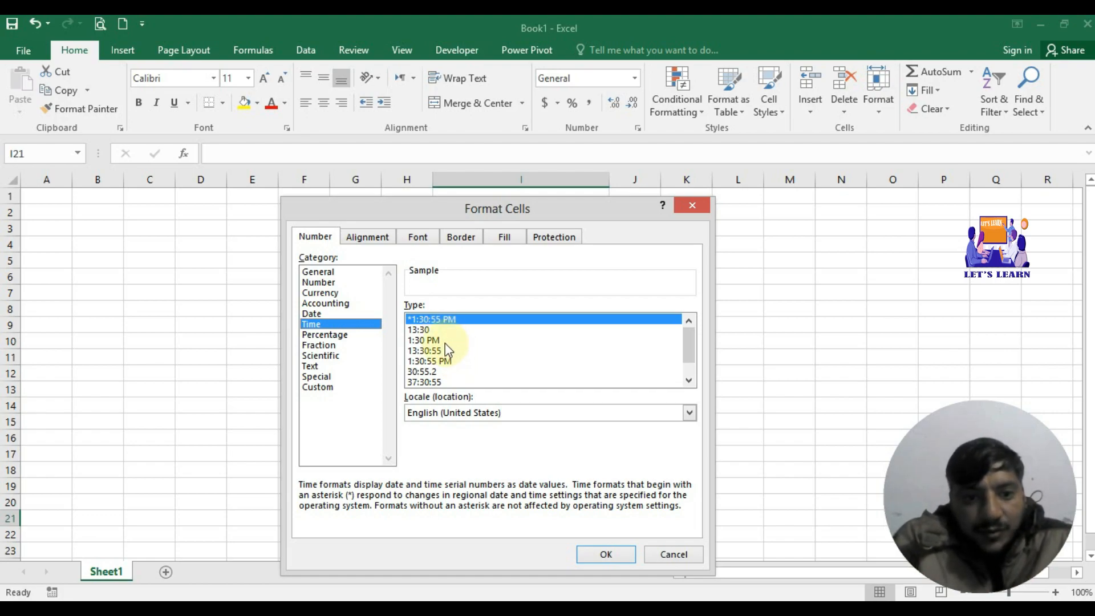
{"action": "left_click", "coordinate": [434, 341]}
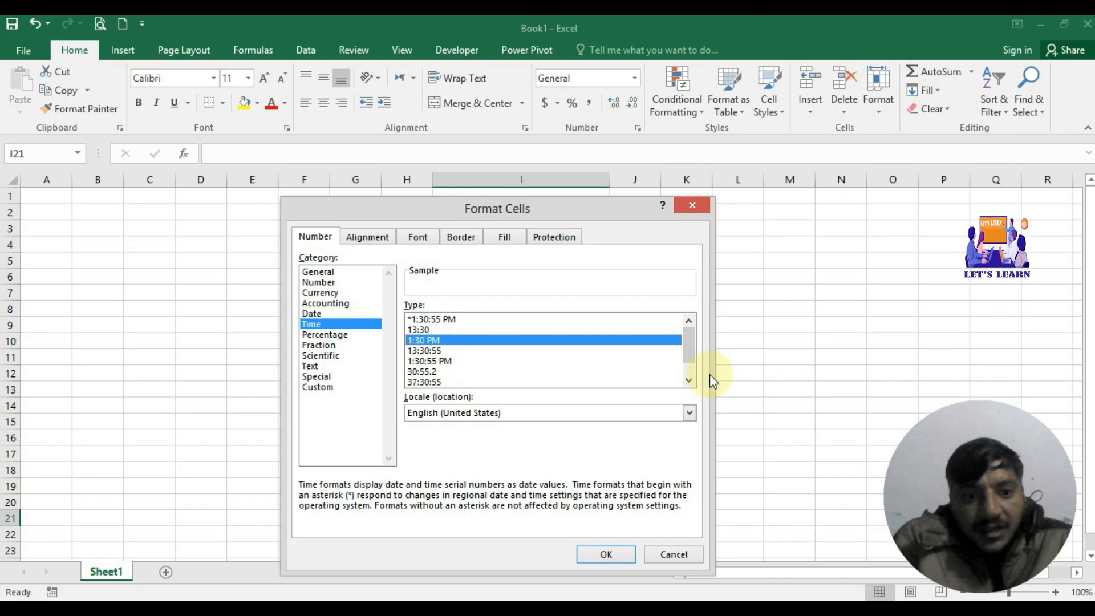
{"action": "left_click", "coordinate": [689, 380]}
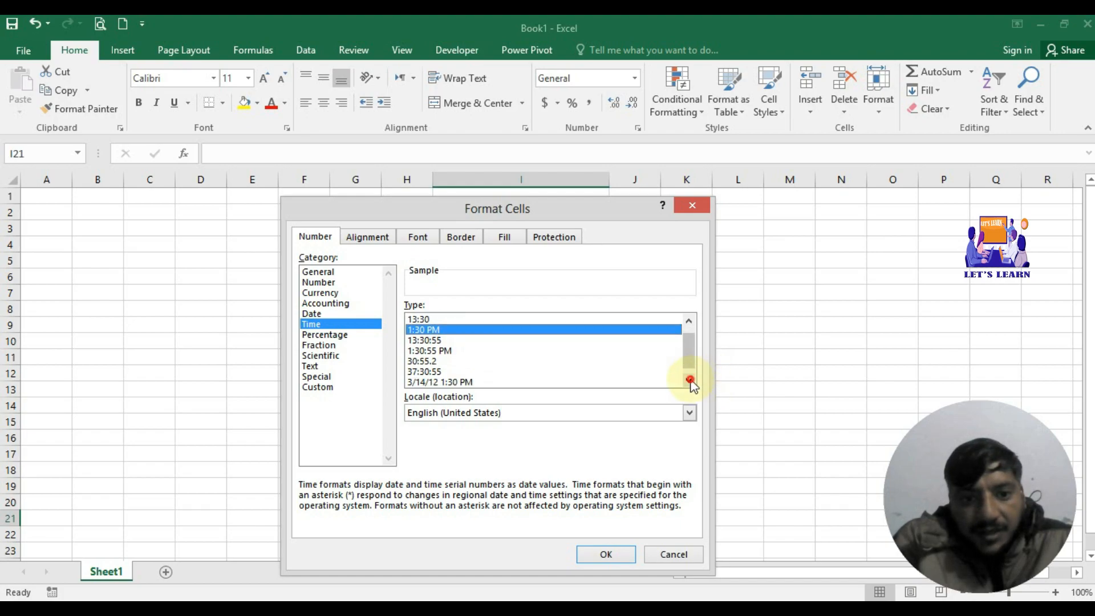
{"action": "left_click", "coordinate": [689, 380]}
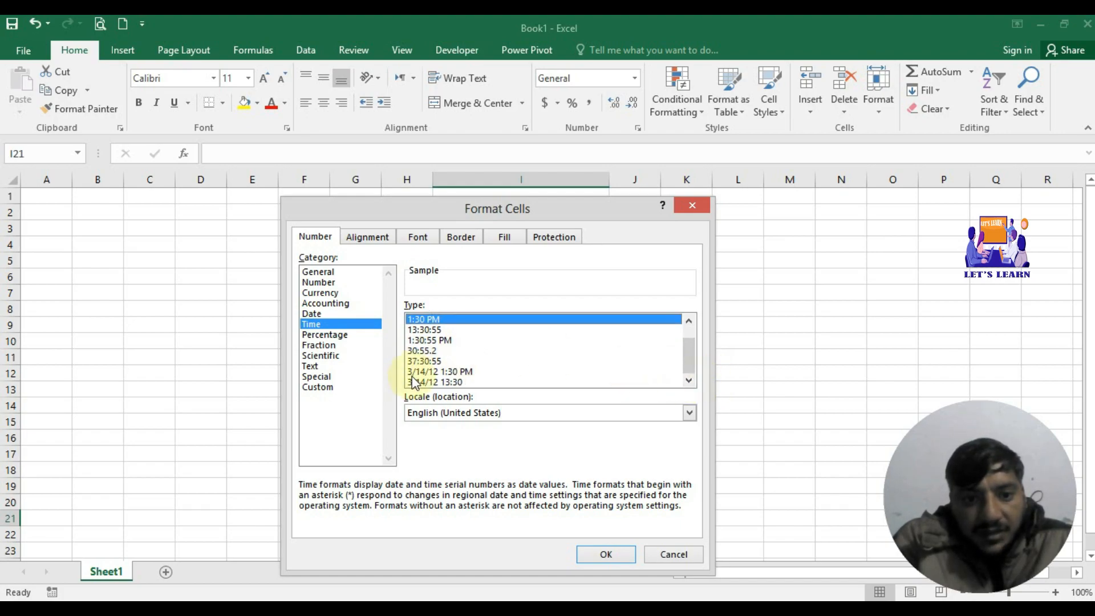
{"action": "left_click", "coordinate": [618, 554]}
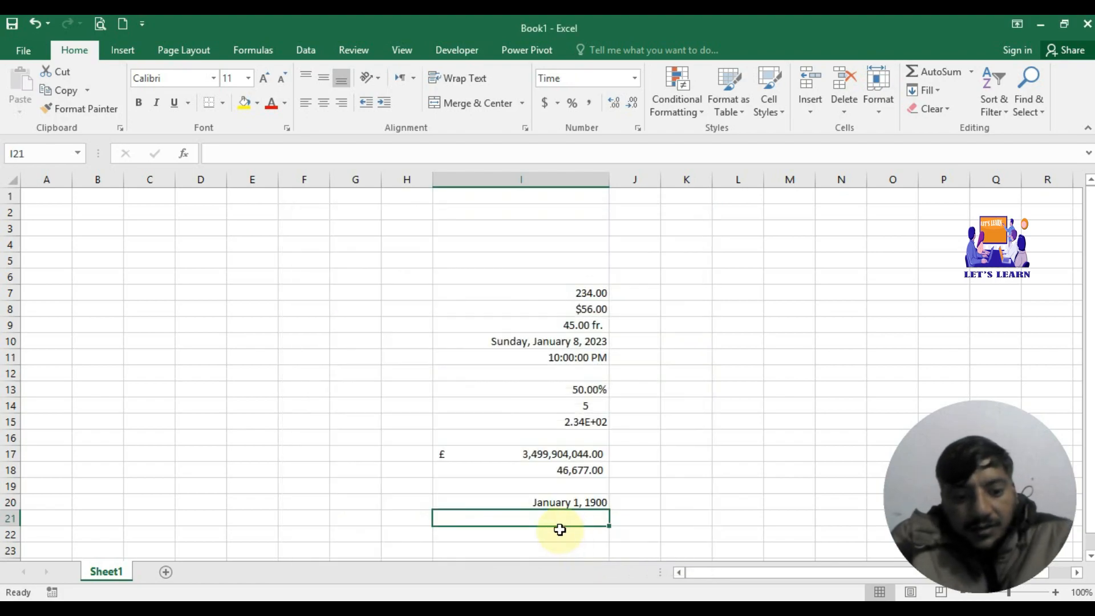
Step: Test I21 with the value 1, which shows 12:00 AM, then clear it
{"action": "type", "text": "1"}
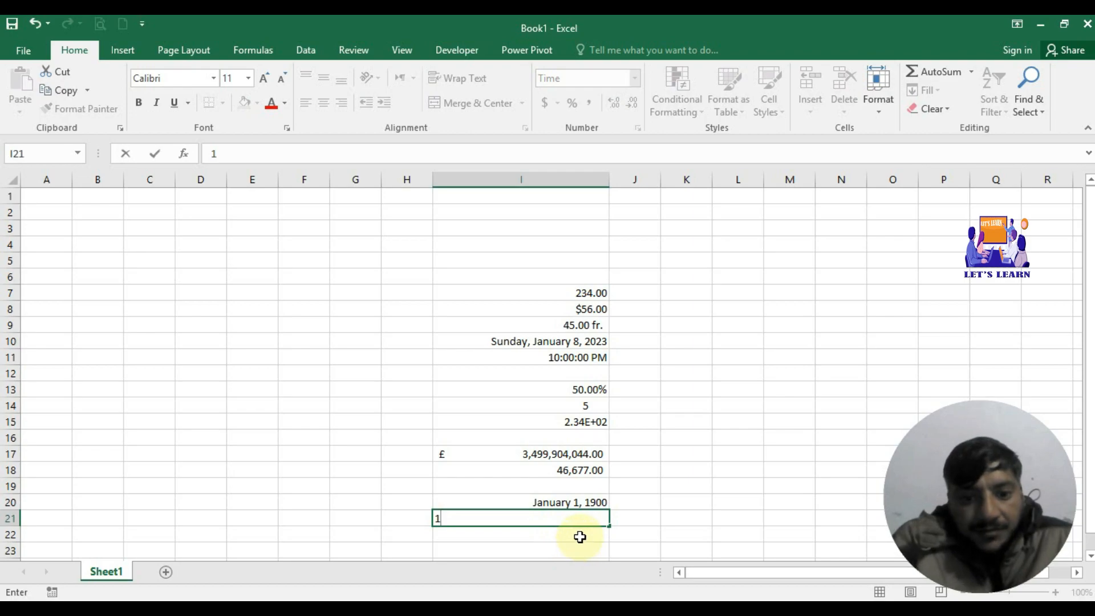
{"action": "key", "text": "Return"}
{"action": "left_click", "coordinate": [580, 520]}
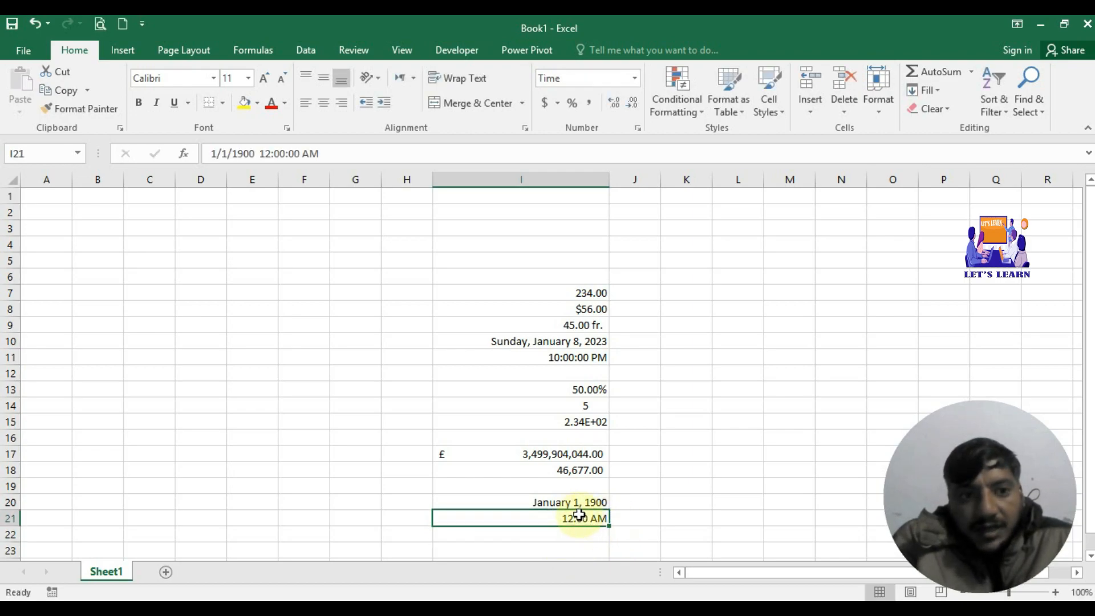
{"action": "key", "text": "BackSpace"}
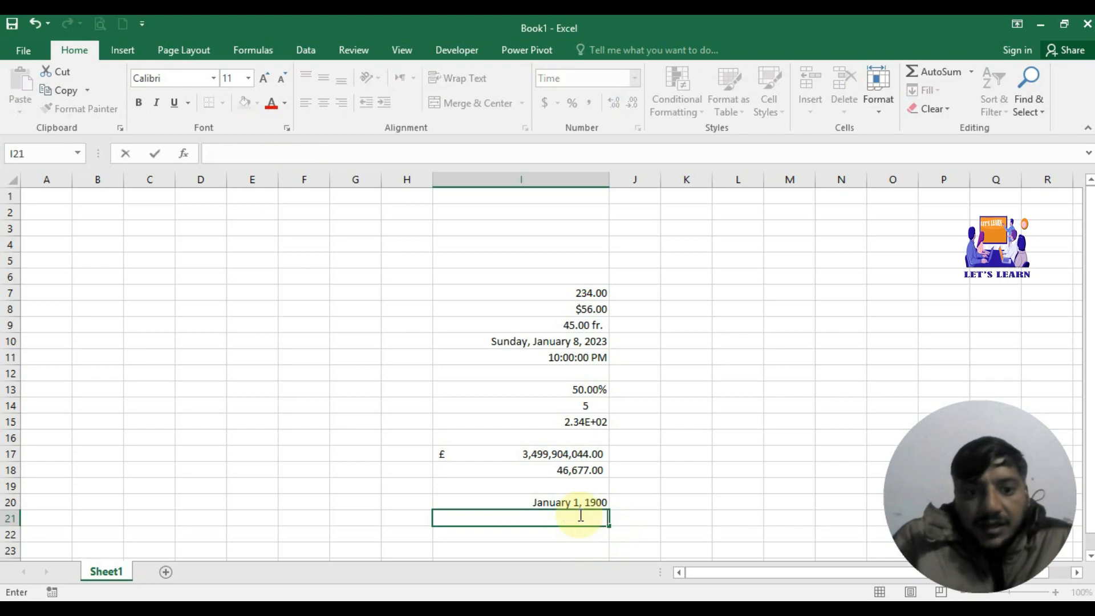
{"action": "left_click", "coordinate": [595, 533]}
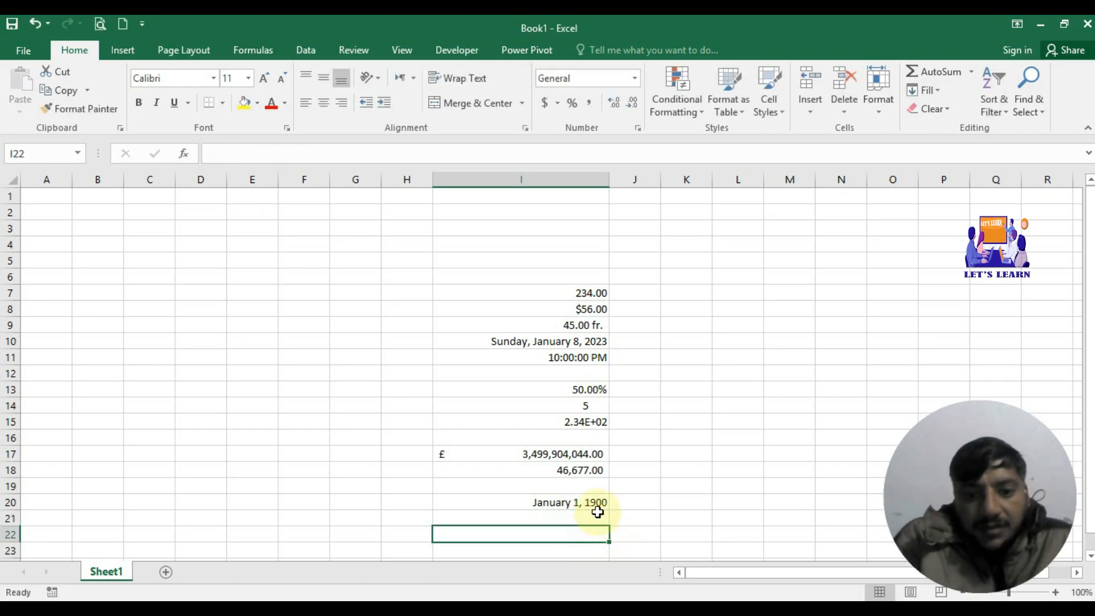
{"action": "left_click", "coordinate": [598, 515]}
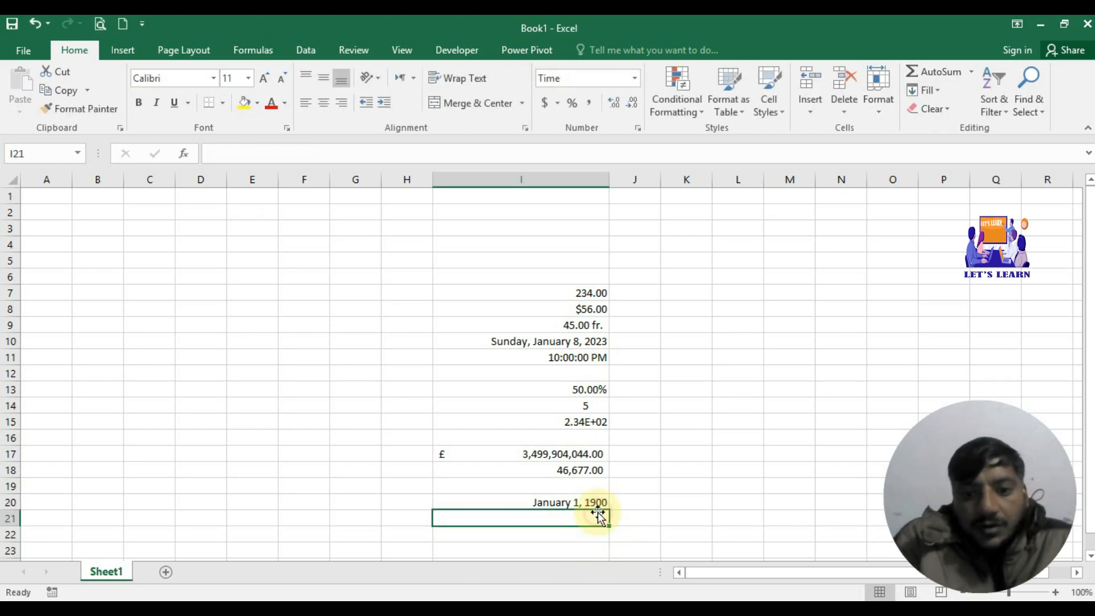
Step: Browse the Fraction, Percentage and Scientific categories in Format Cells for I21
{"action": "left_click", "coordinate": [637, 129]}
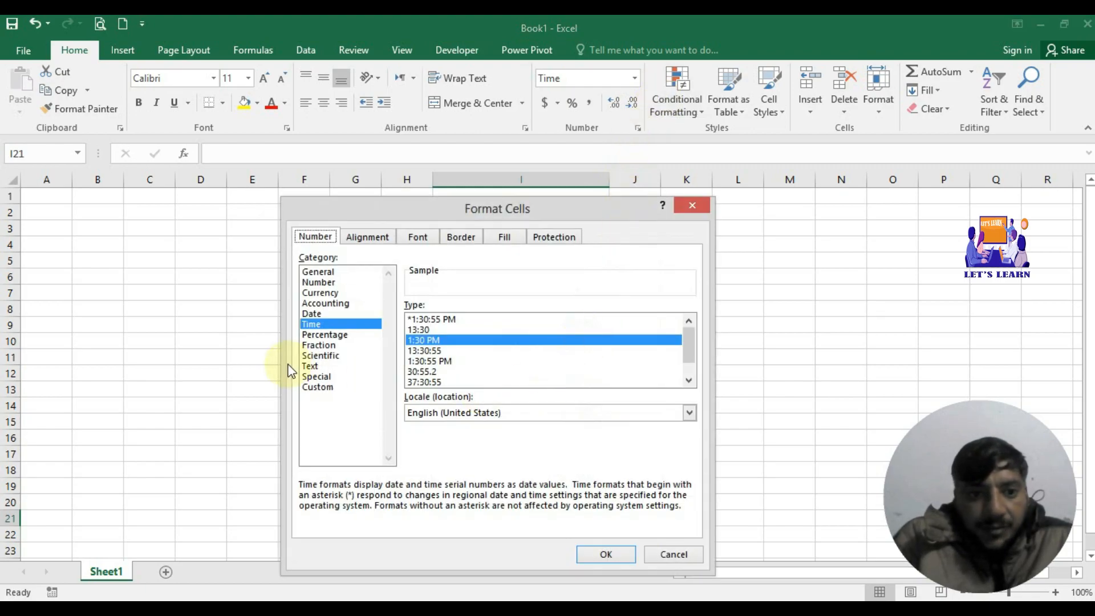
{"action": "left_click", "coordinate": [317, 345]}
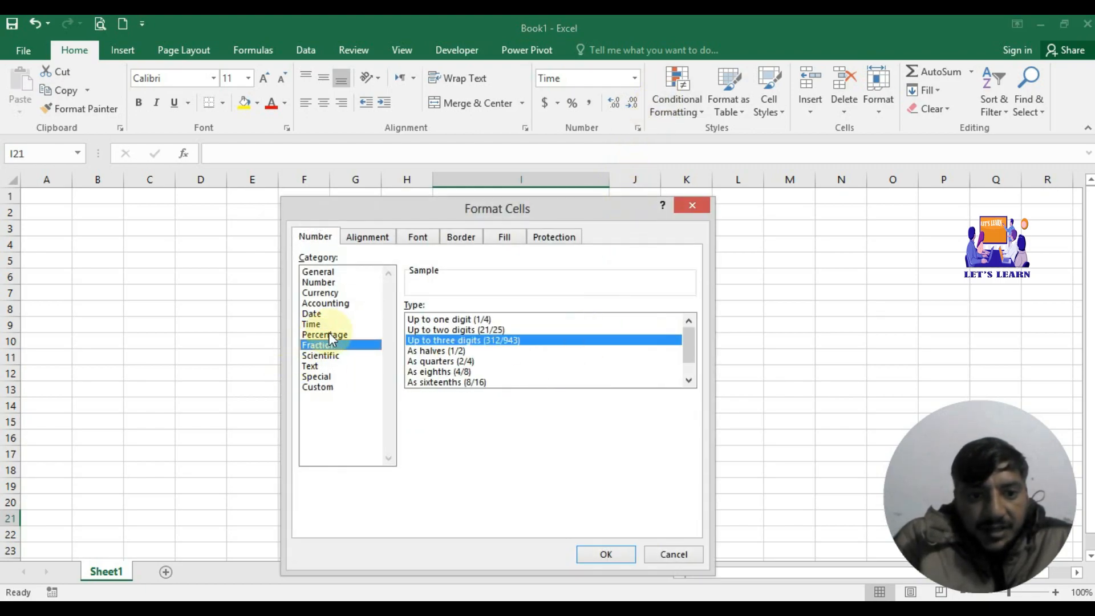
{"action": "left_click", "coordinate": [329, 335]}
{"action": "left_click", "coordinate": [324, 346]}
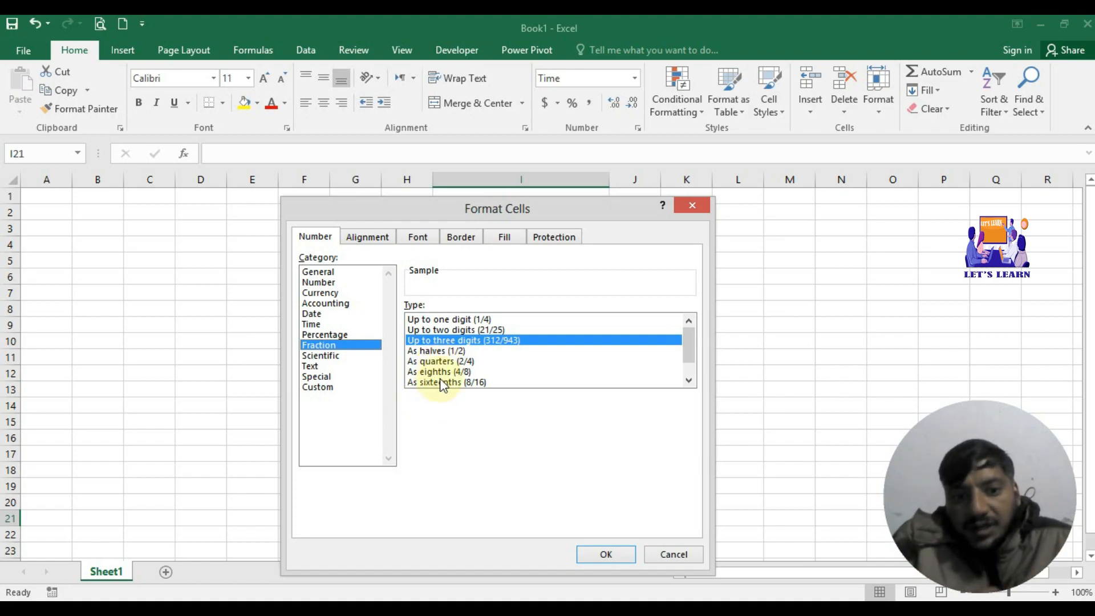
{"action": "left_click", "coordinate": [688, 380]}
{"action": "left_click", "coordinate": [688, 381]}
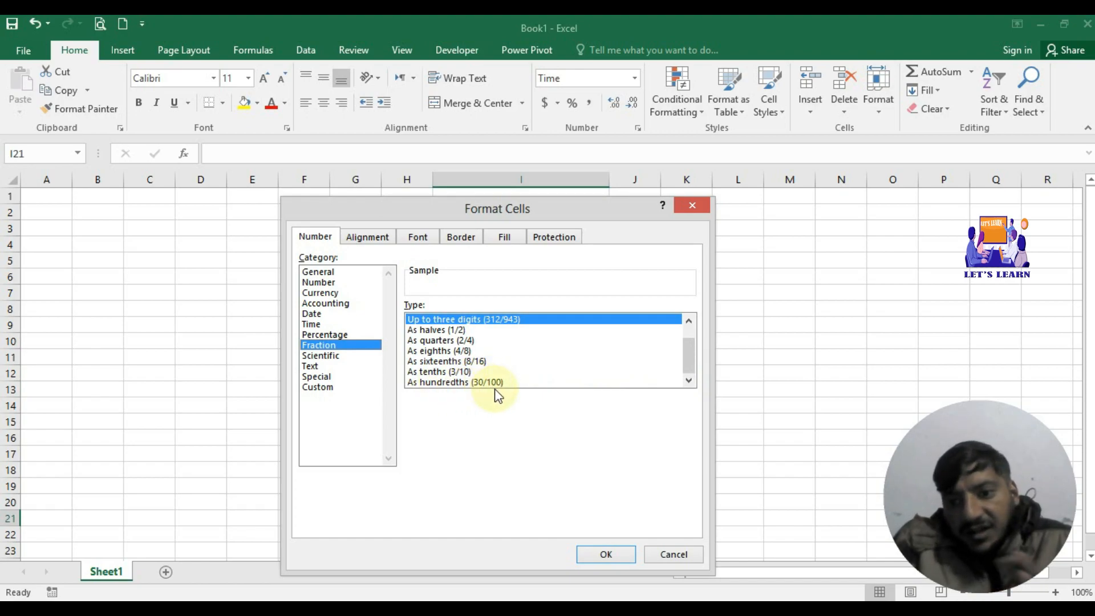
{"action": "left_click", "coordinate": [335, 356]}
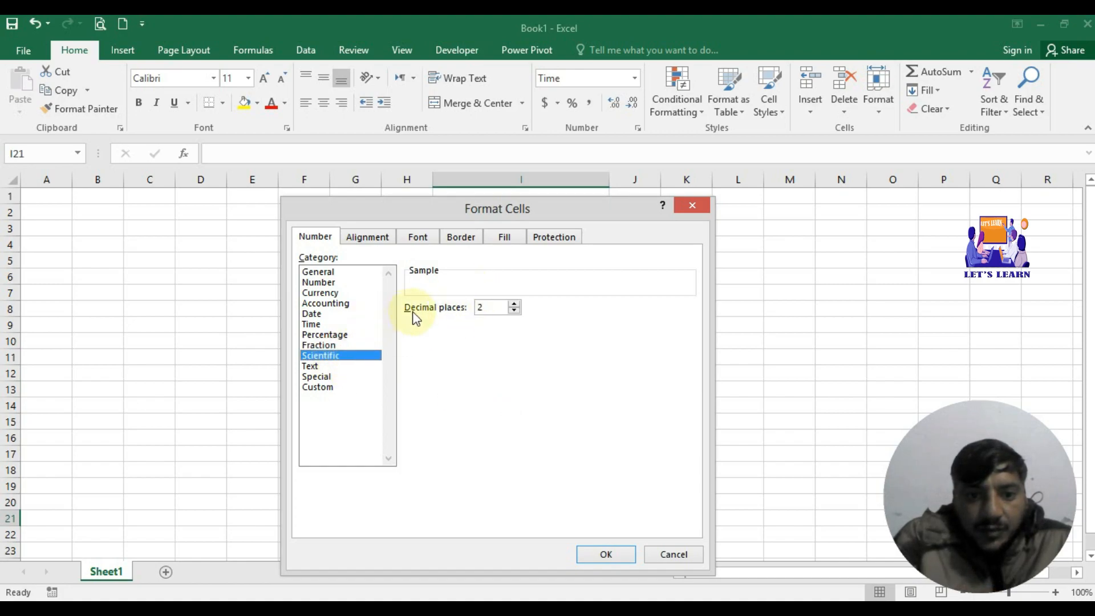
Step: Apply the Text number format to the empty cell I21
{"action": "left_click", "coordinate": [324, 368]}
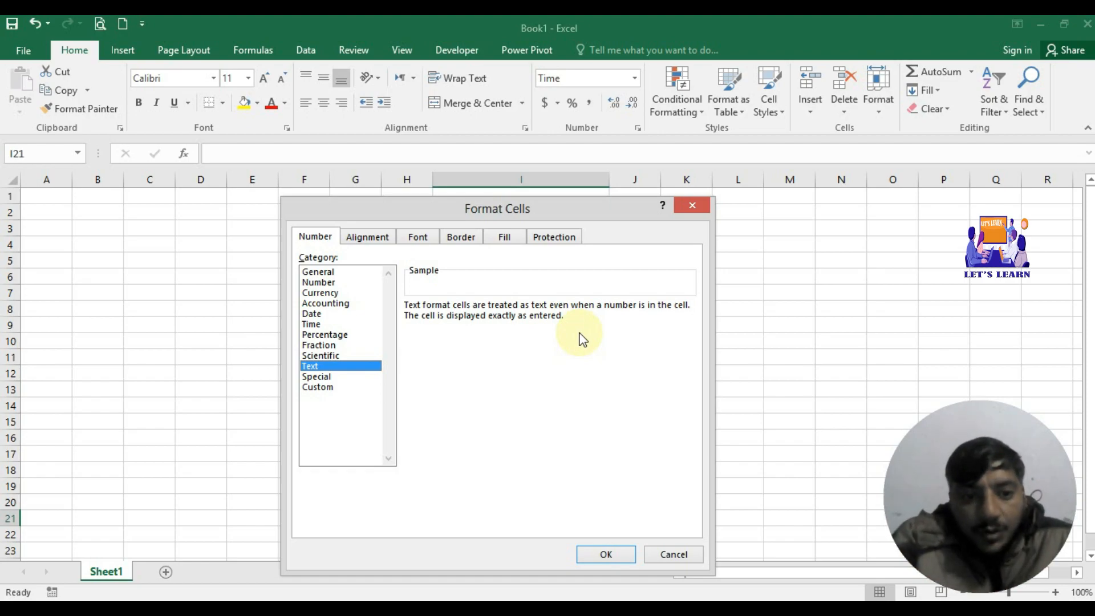
{"action": "left_click", "coordinate": [594, 554]}
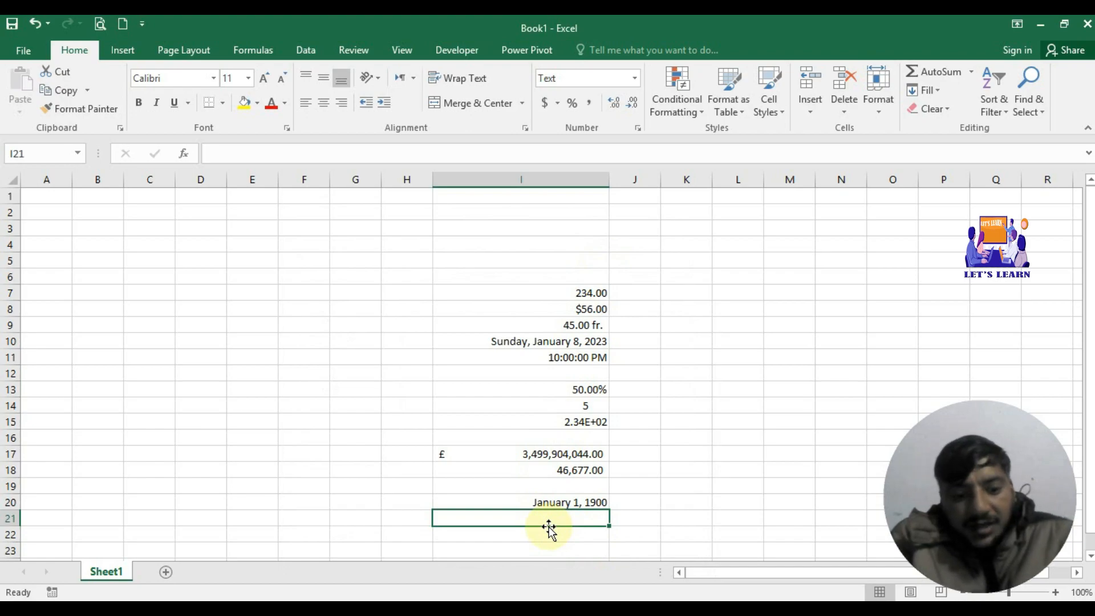
Step: Enter 2 in I21 and convert it from text to a number using the error warning
{"action": "type", "text": "2"}
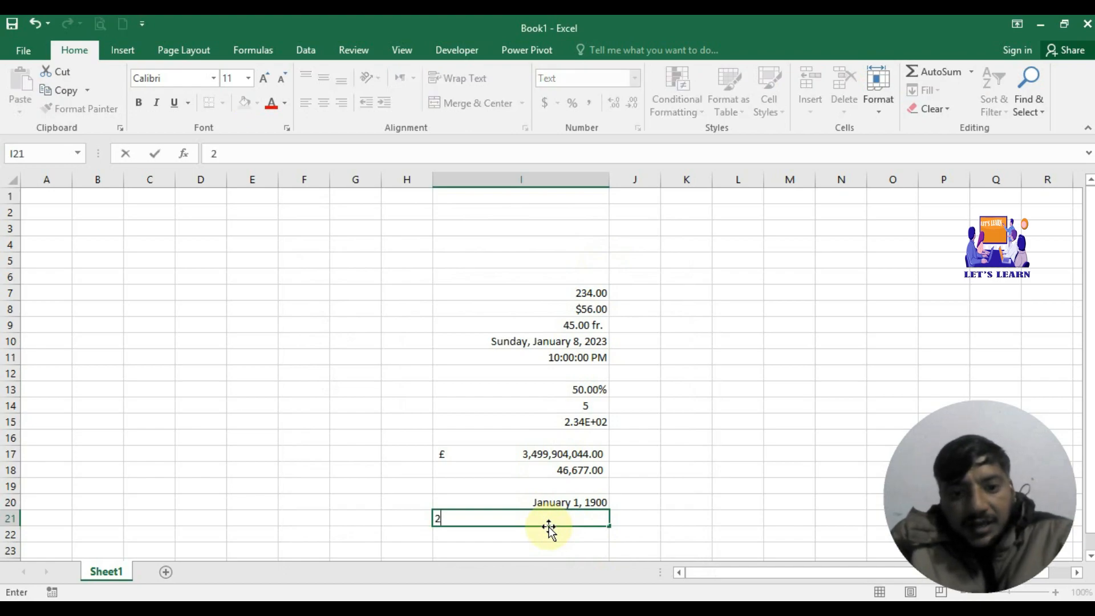
{"action": "left_click", "coordinate": [644, 517]}
{"action": "left_click", "coordinate": [563, 516]}
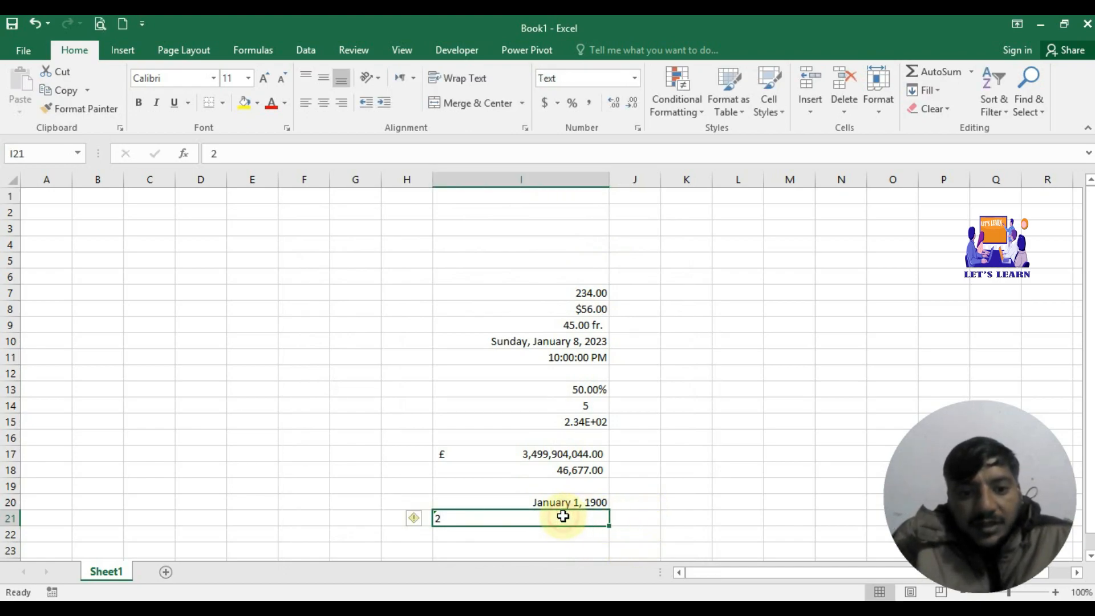
{"action": "left_click", "coordinate": [416, 518]}
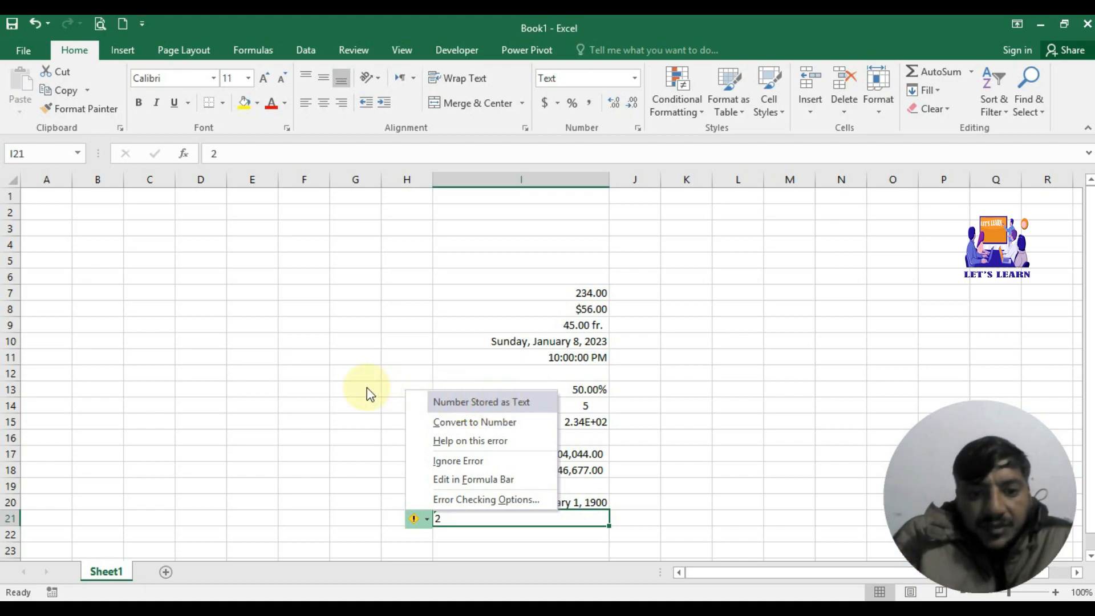
{"action": "left_click", "coordinate": [479, 423]}
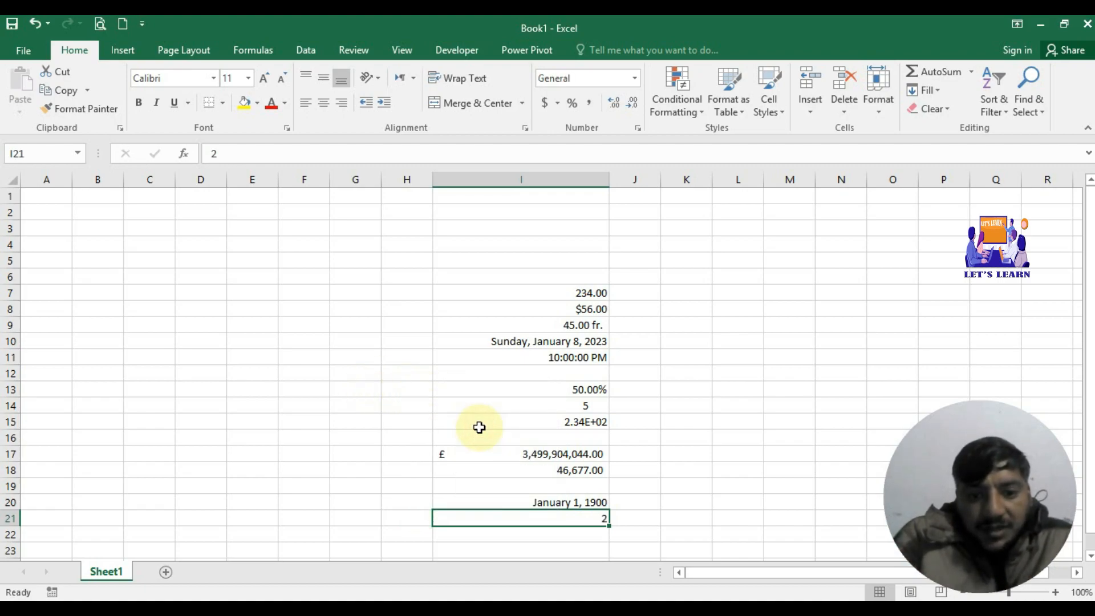
{"action": "left_click", "coordinate": [583, 535]}
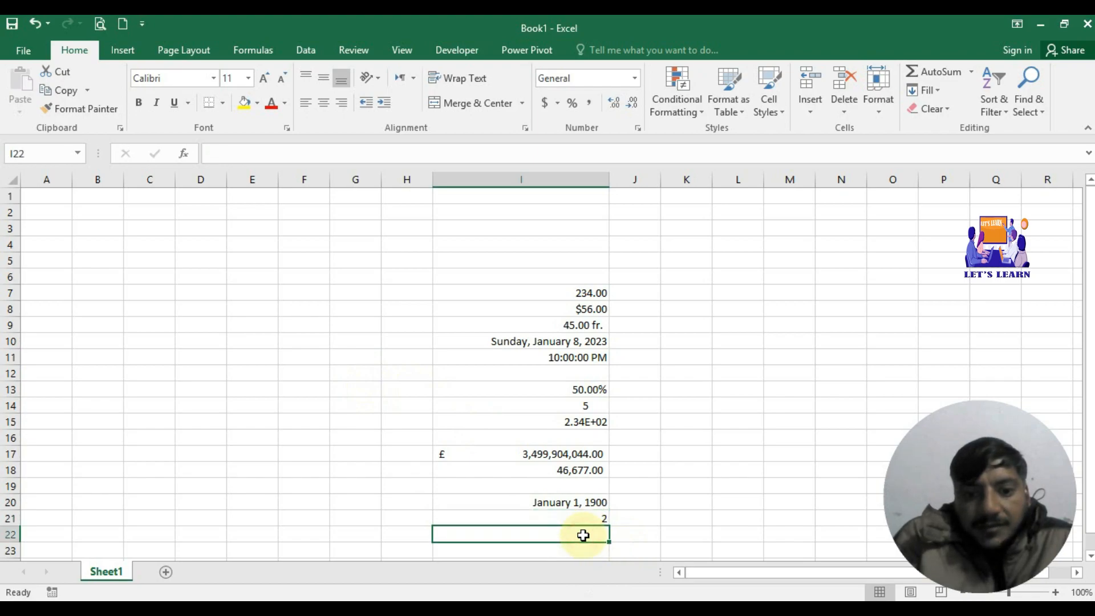
Step: Apply the Special > Phone Number format to cell I22
{"action": "left_click", "coordinate": [637, 129]}
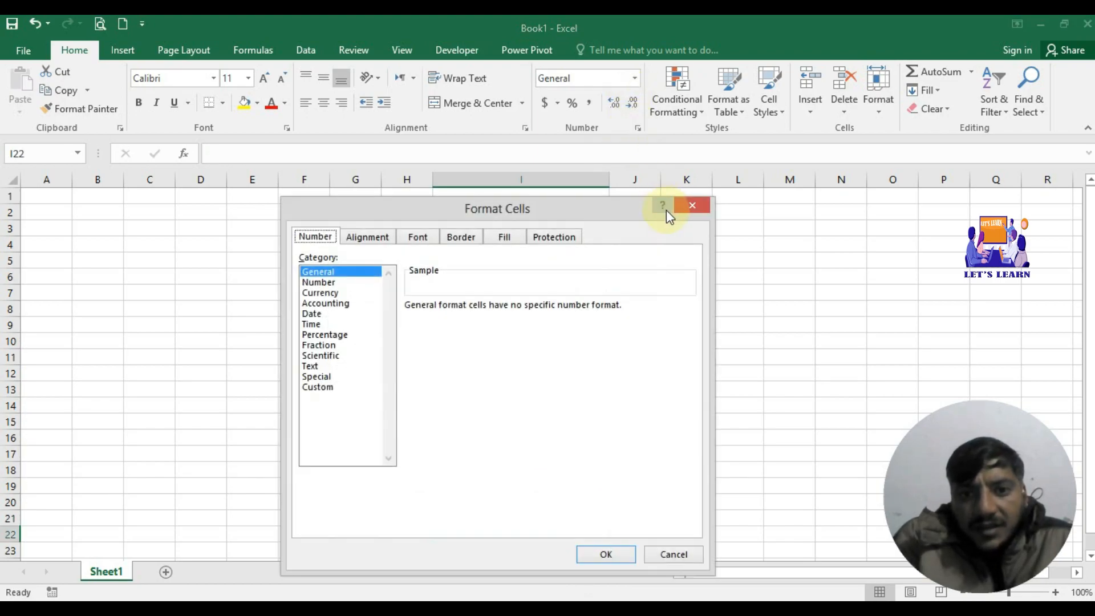
{"action": "left_click", "coordinate": [317, 377]}
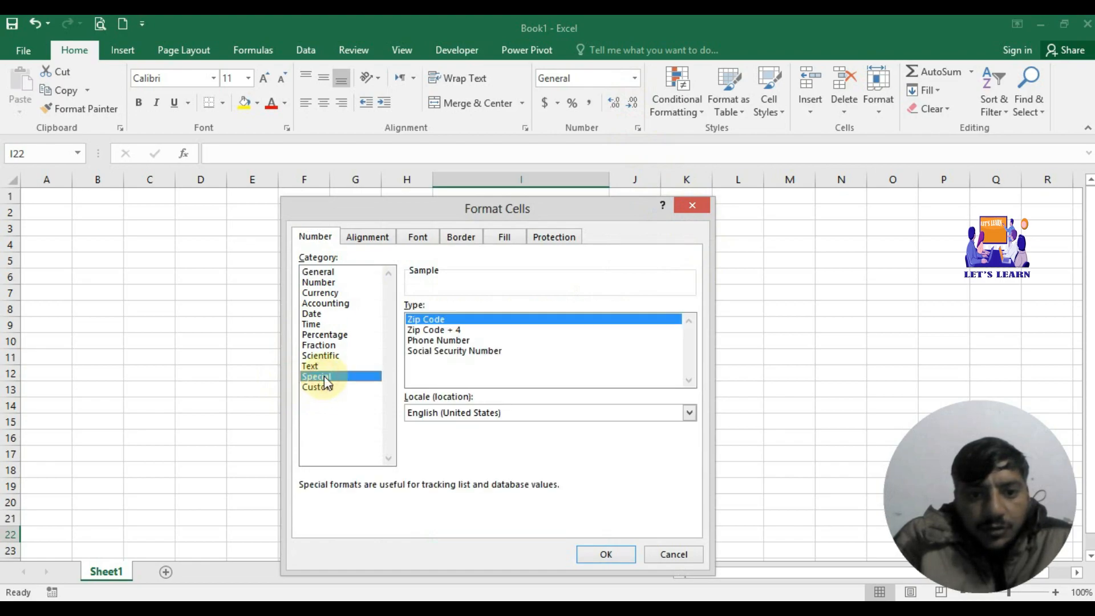
{"action": "left_click", "coordinate": [462, 342]}
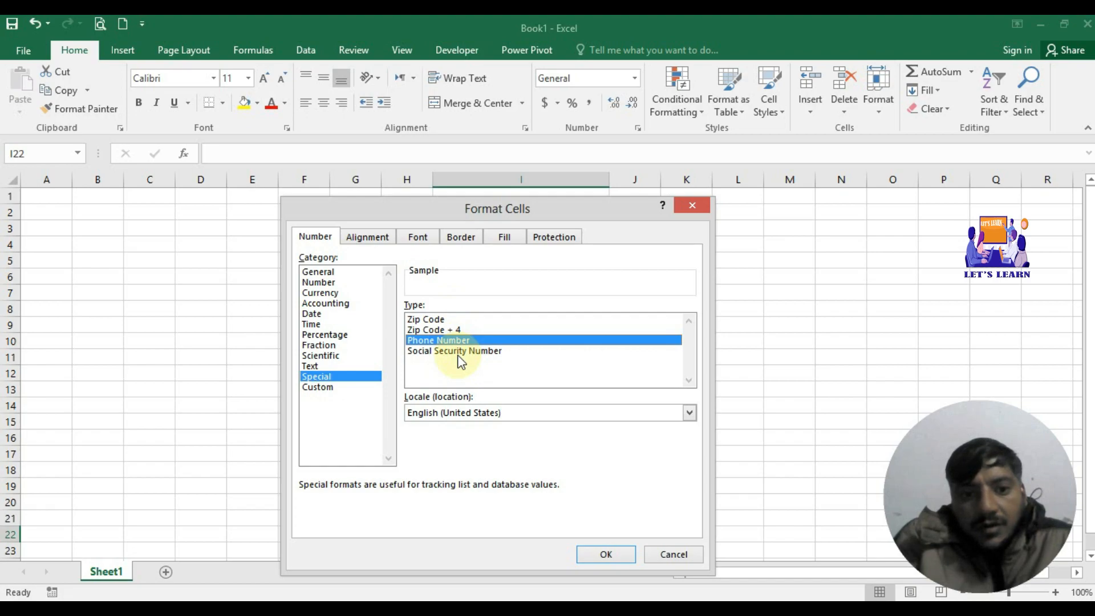
{"action": "left_click", "coordinate": [458, 352]}
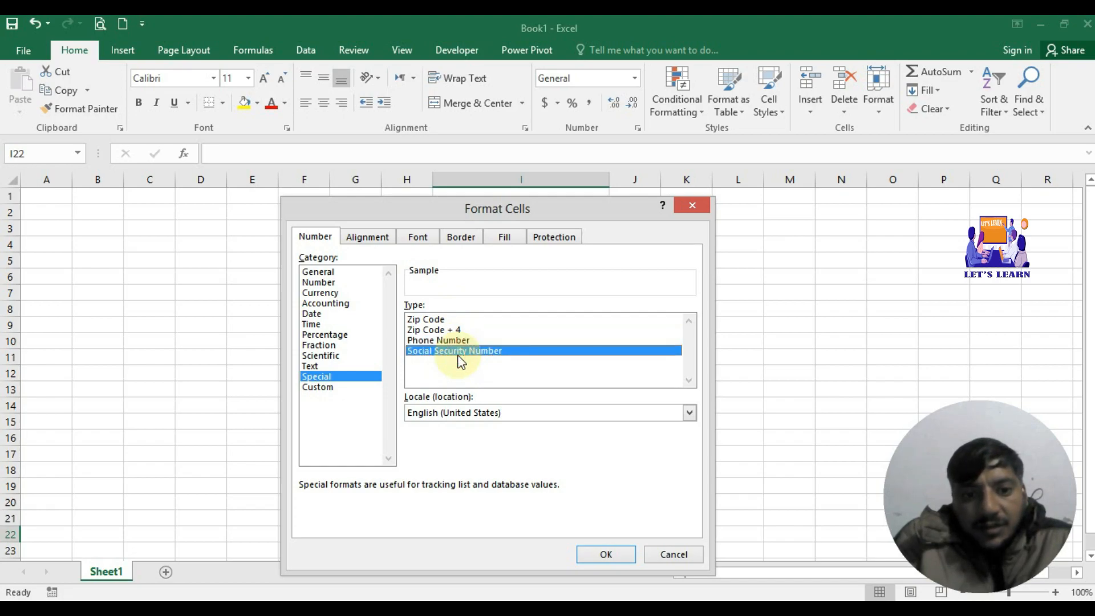
{"action": "left_click", "coordinate": [447, 342]}
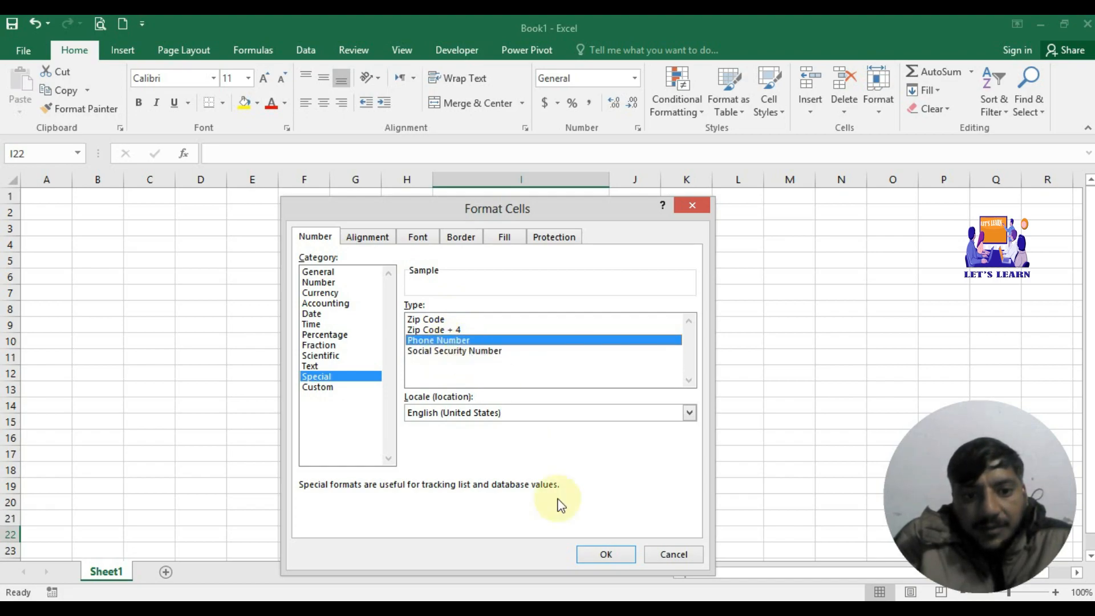
{"action": "left_click", "coordinate": [597, 553]}
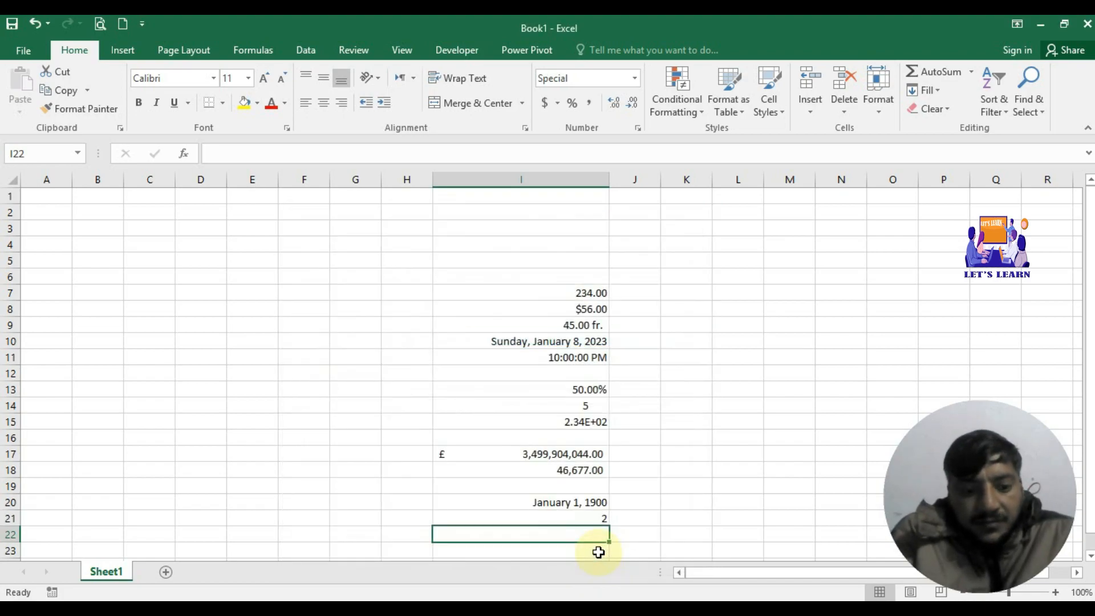
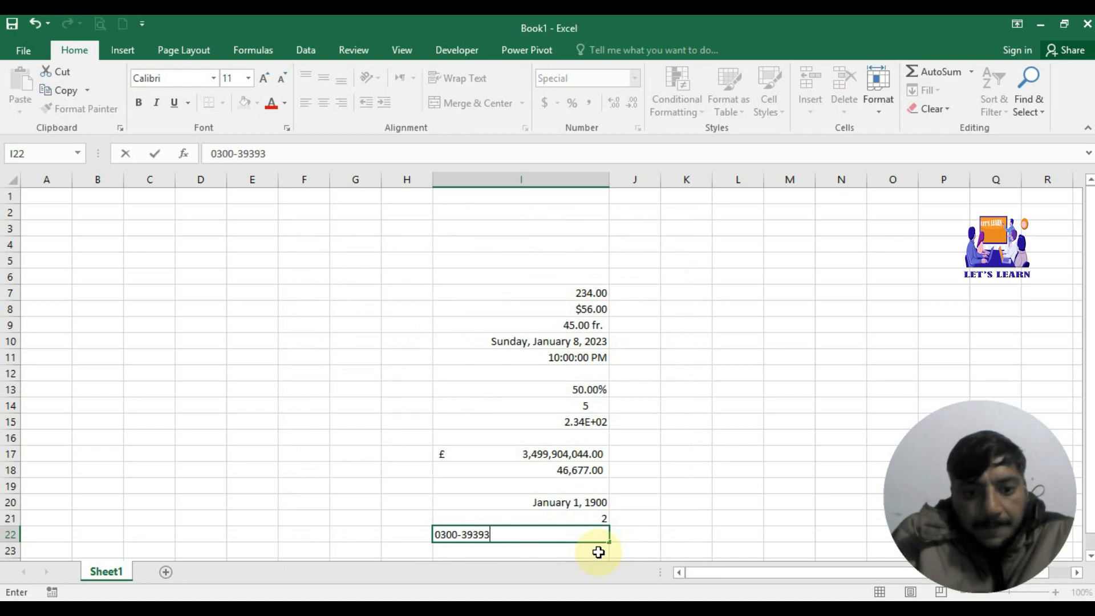
Step: Enter a hyphenated phone number with a leading zero in I22
{"action": "key", "text": "Return"}
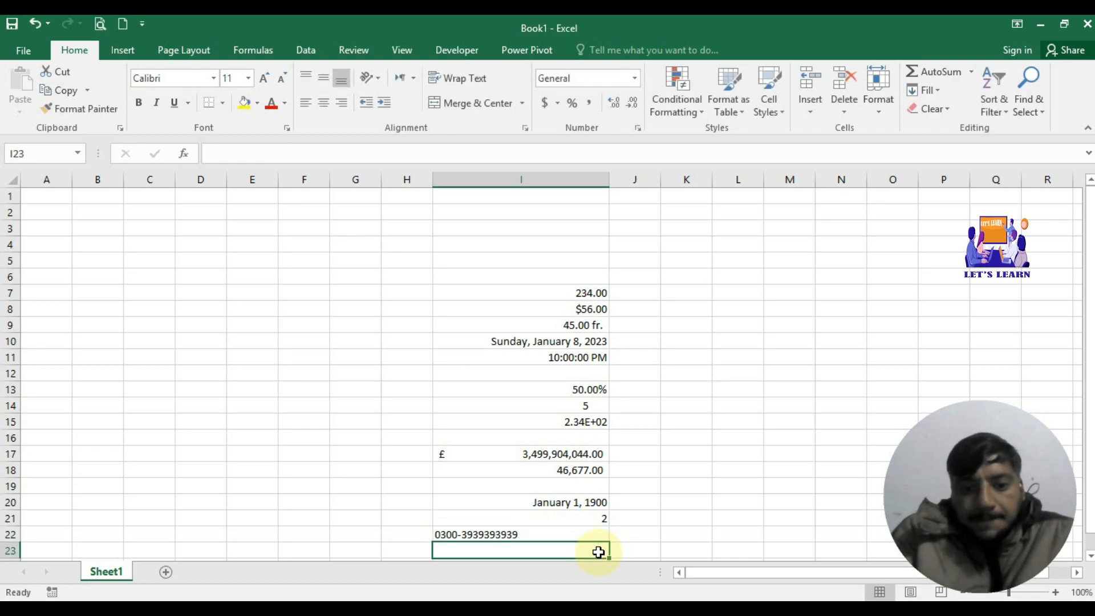
{"action": "left_click", "coordinate": [588, 533]}
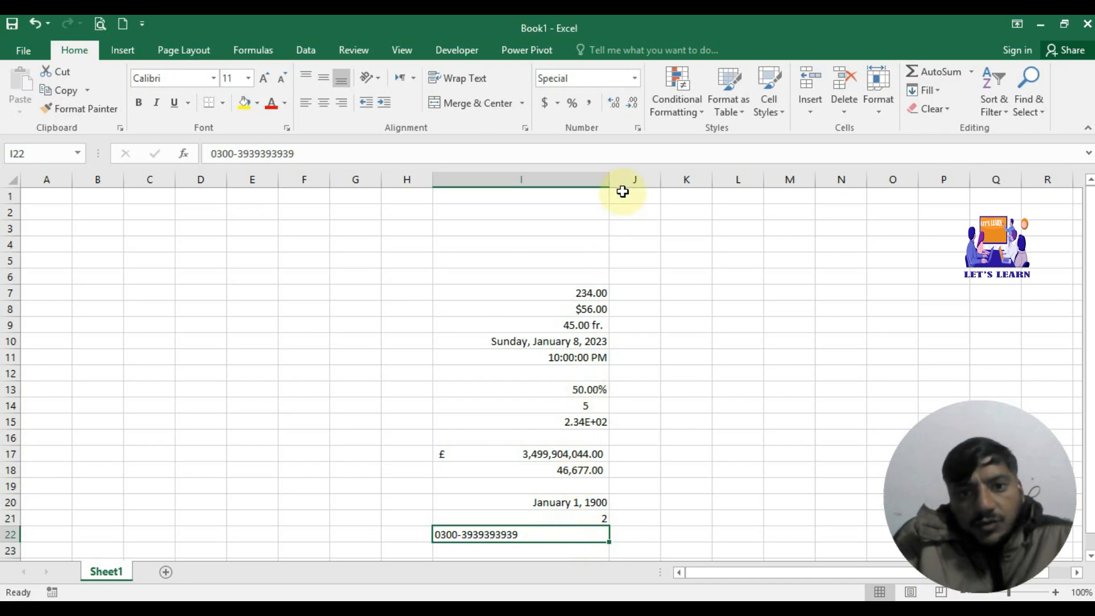
Step: Open the Custom format category for I22, moving the dialog to reveal cells I20–I22
{"action": "left_click", "coordinate": [637, 129]}
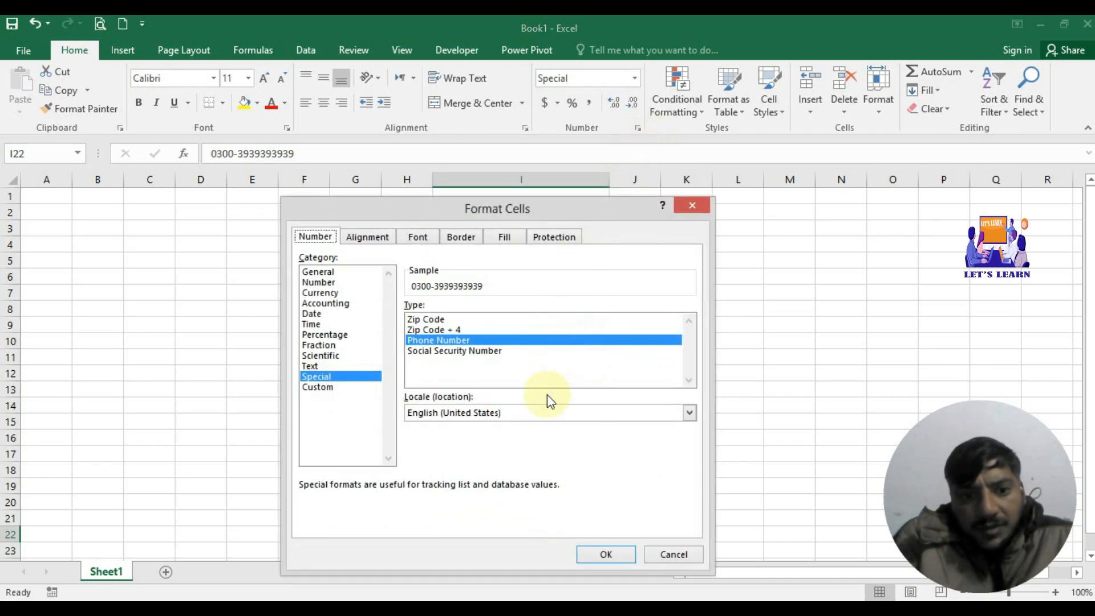
{"action": "left_click", "coordinate": [482, 350]}
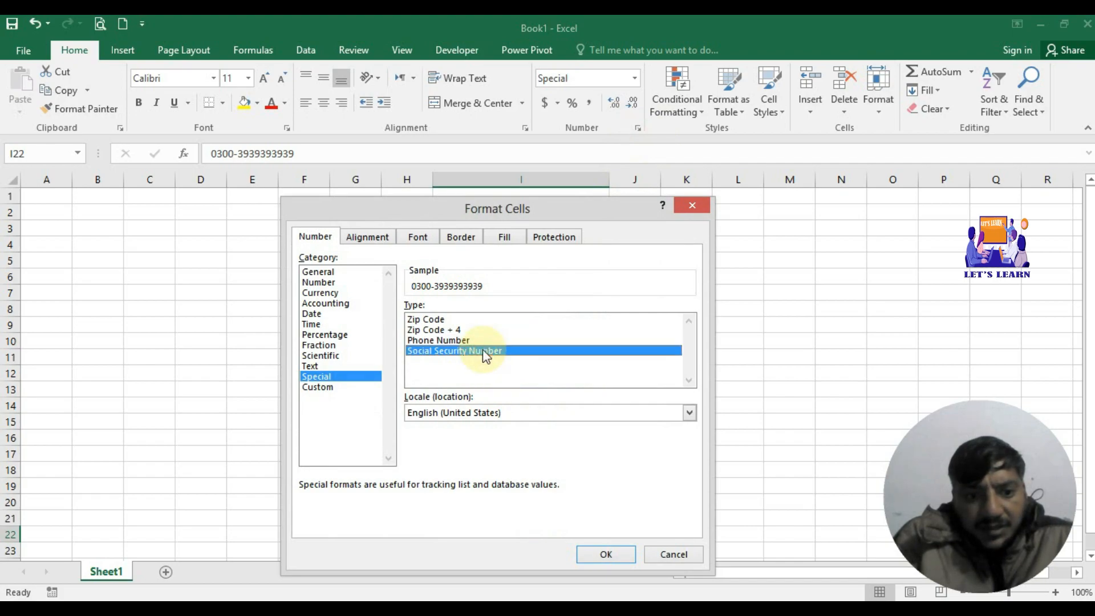
{"action": "left_click", "coordinate": [333, 388]}
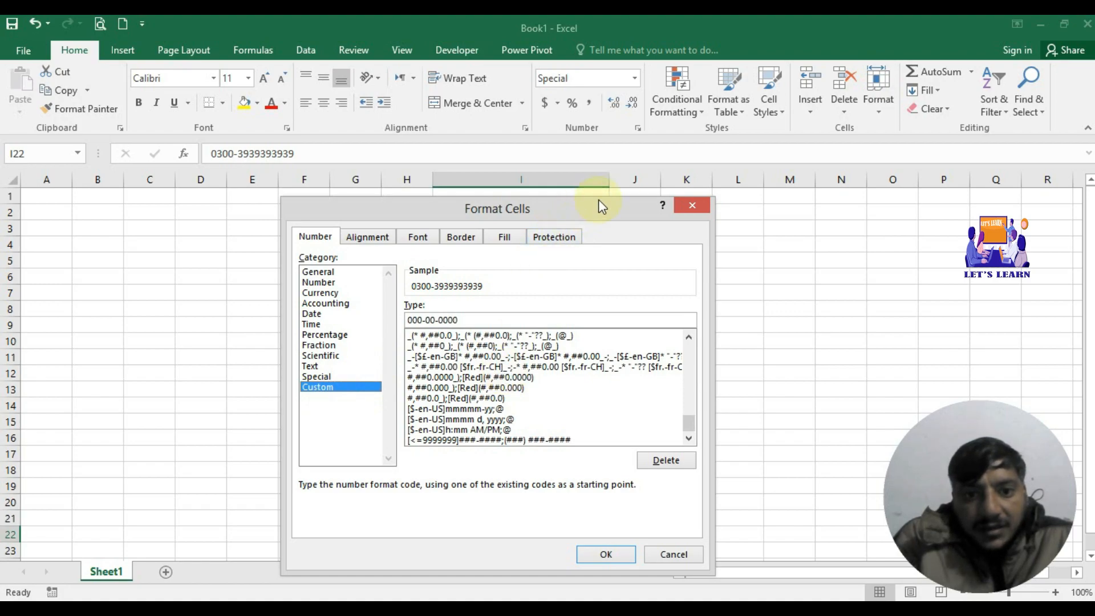
{"action": "left_click_drag", "start_coordinate": [598, 201], "coordinate": [598, 117]}
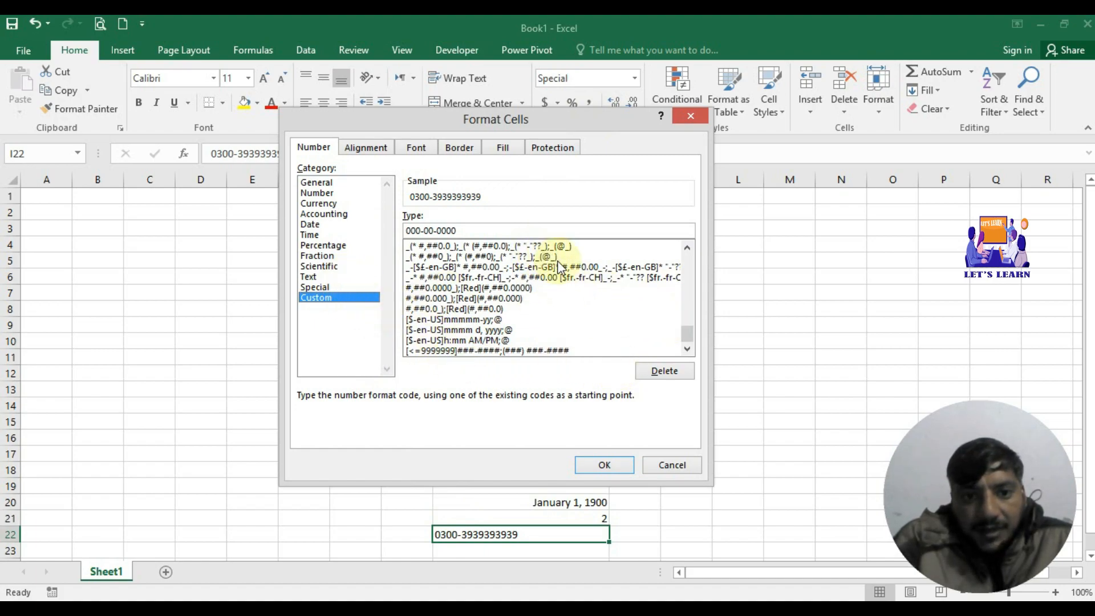
{"action": "left_click", "coordinate": [687, 249]}
{"action": "left_click", "coordinate": [683, 249]}
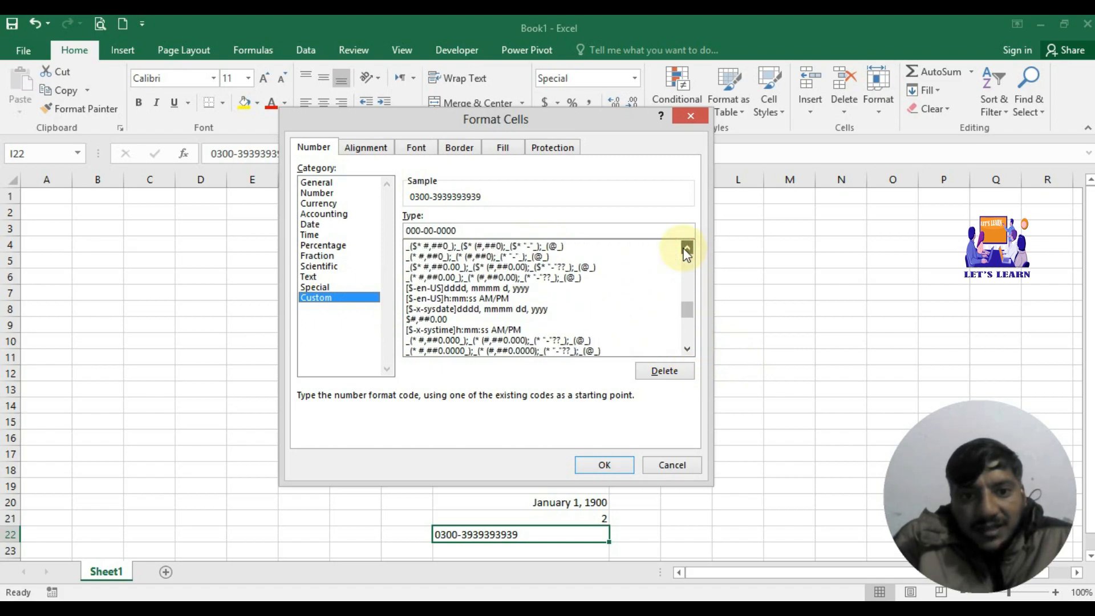
{"action": "left_click", "coordinate": [687, 250]}
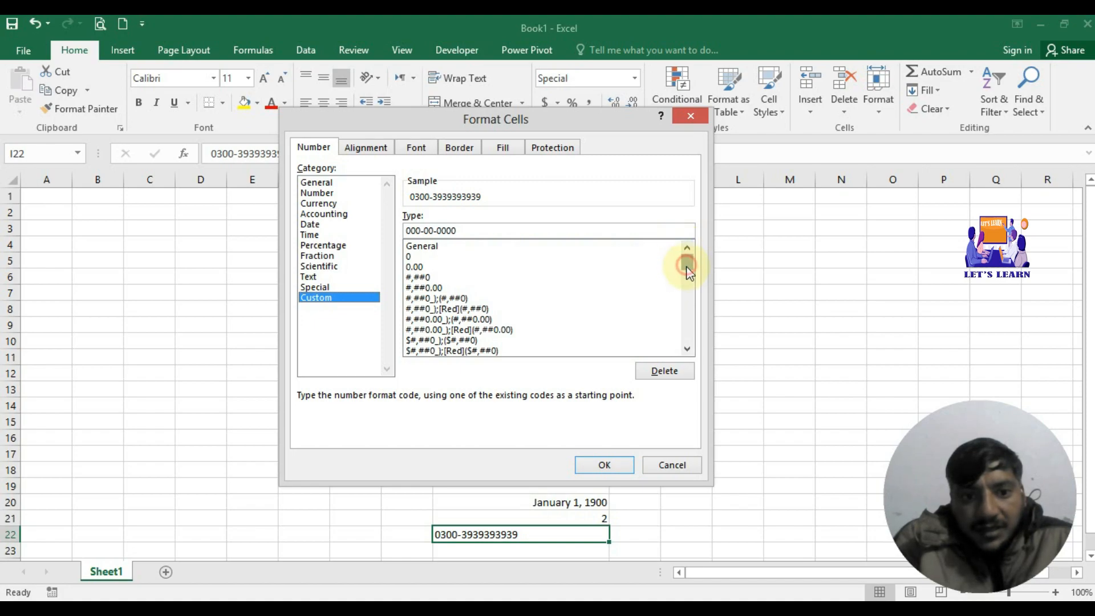
{"action": "left_click_drag", "start_coordinate": [687, 265], "coordinate": [688, 337]}
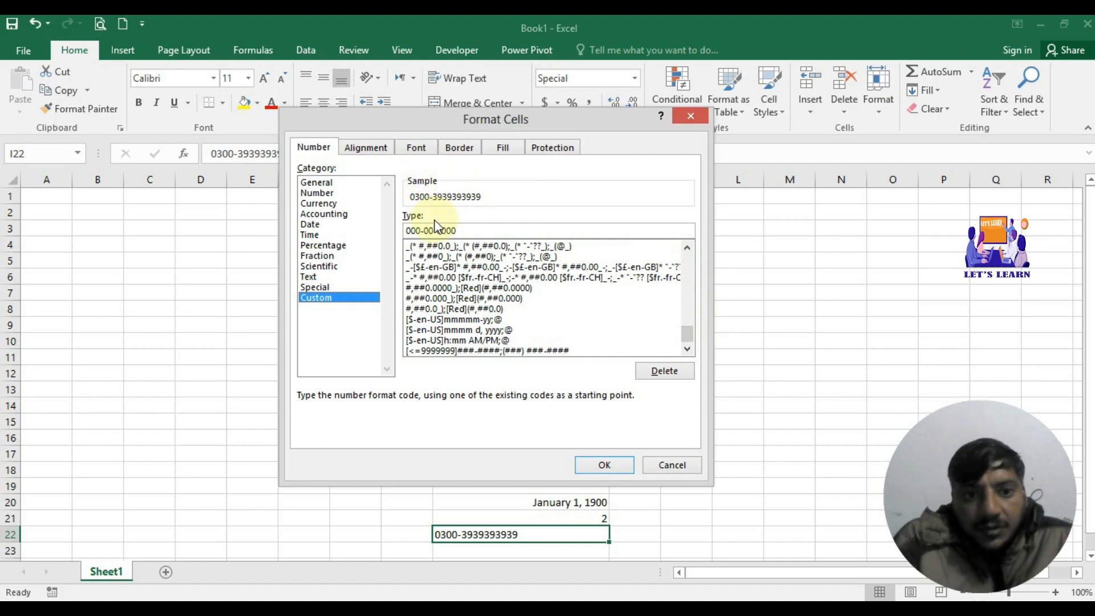
{"action": "left_click", "coordinate": [464, 227]}
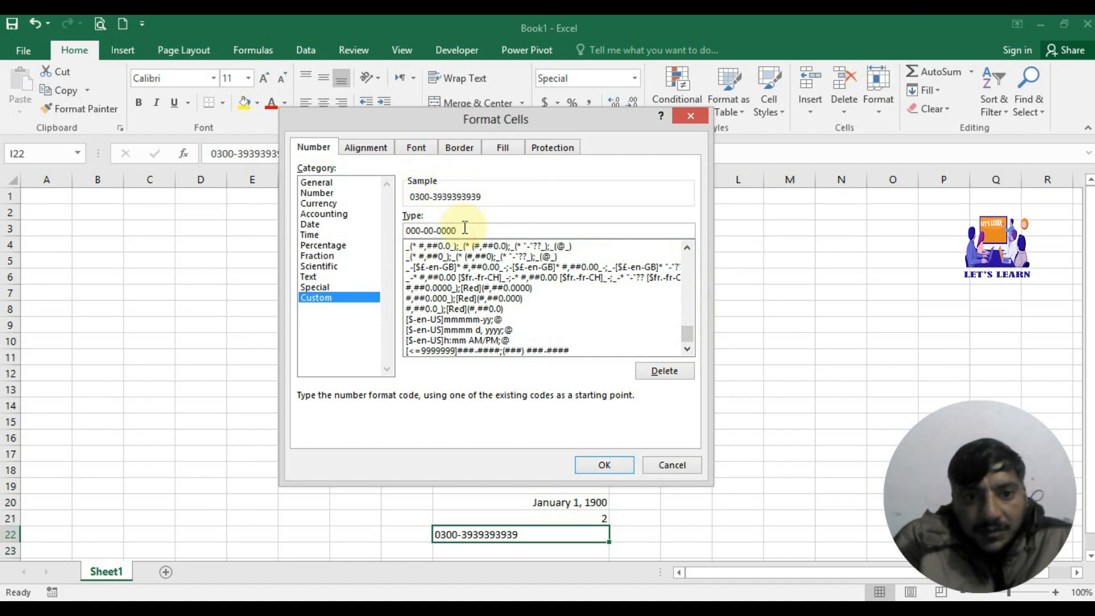
{"action": "left_click", "coordinate": [463, 227]}
{"action": "key", "text": "BackSpace"}
{"action": "key", "text": "BackSpace"}
{"action": "key", "text": "BackSpace"}
{"action": "key", "text": "BackSpace"}
{"action": "key", "text": "BackSpace"}
{"action": "key", "text": "BackSpace"}
{"action": "key", "text": "BackSpace"}
{"action": "key", "text": "BackSpace"}
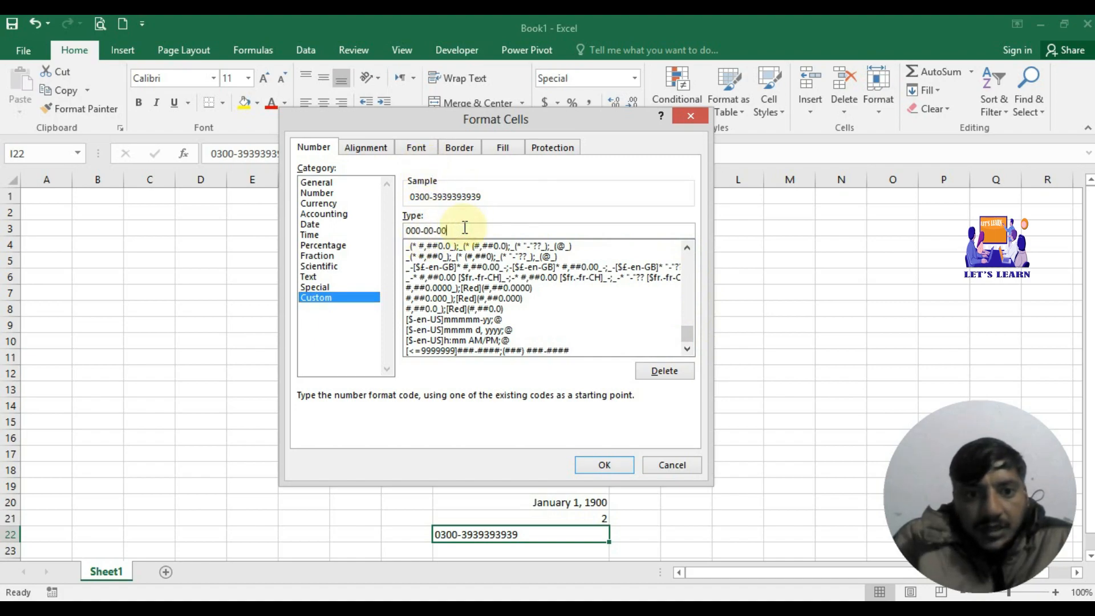
{"action": "key", "text": "BackSpace"}
{"action": "key", "text": "BackSpace"}
{"action": "key", "text": "BackSpace"}
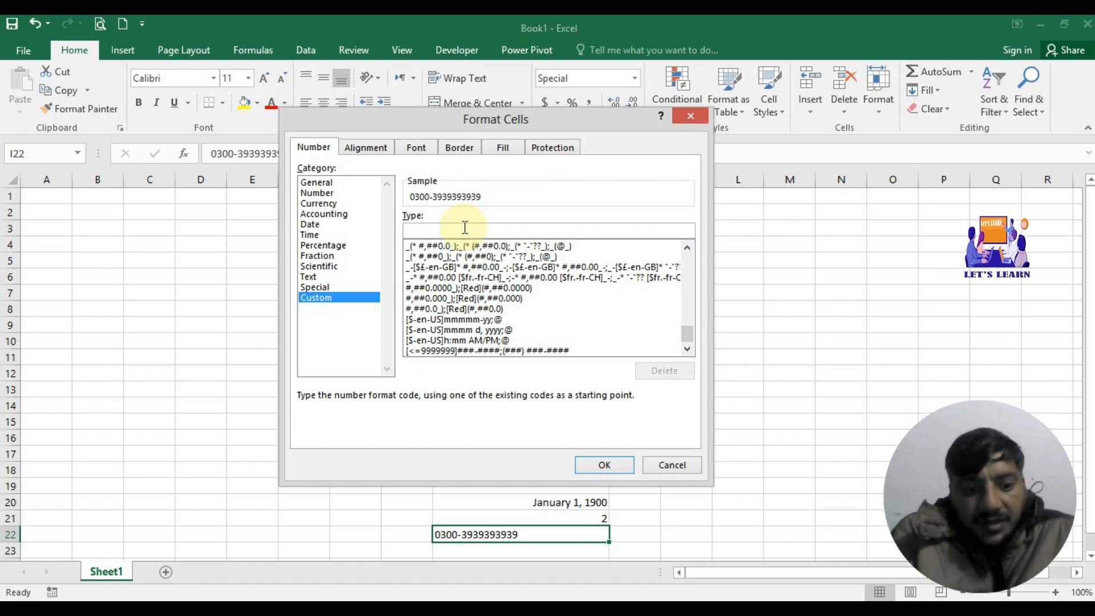
{"action": "type", "text": "0000-4"}
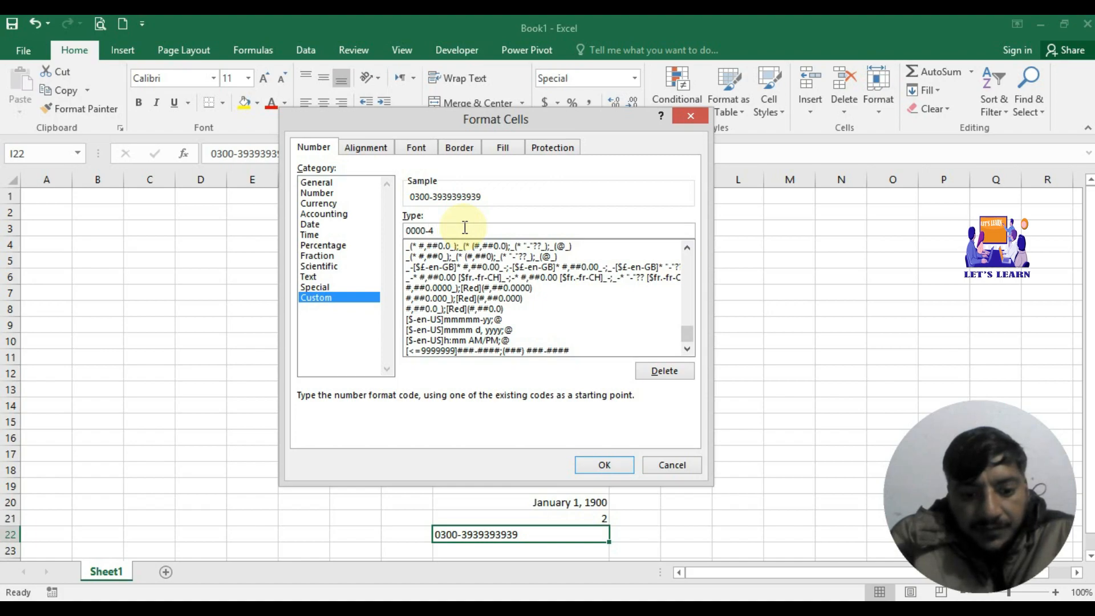
{"action": "key", "text": "BackSpace"}
{"action": "type", "text": "00000"}
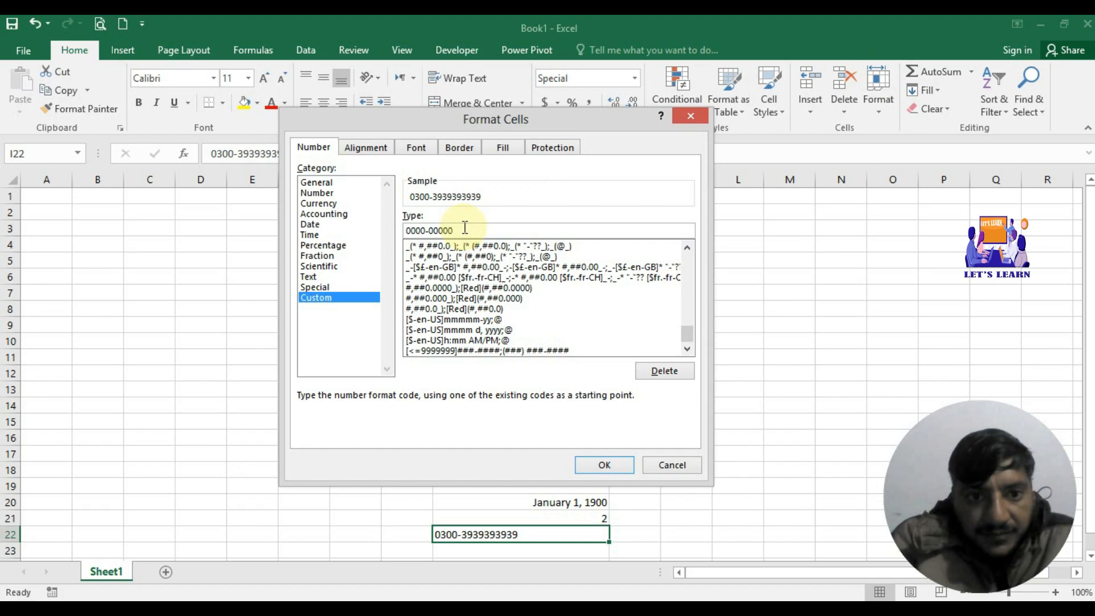
{"action": "type", "text": "00"}
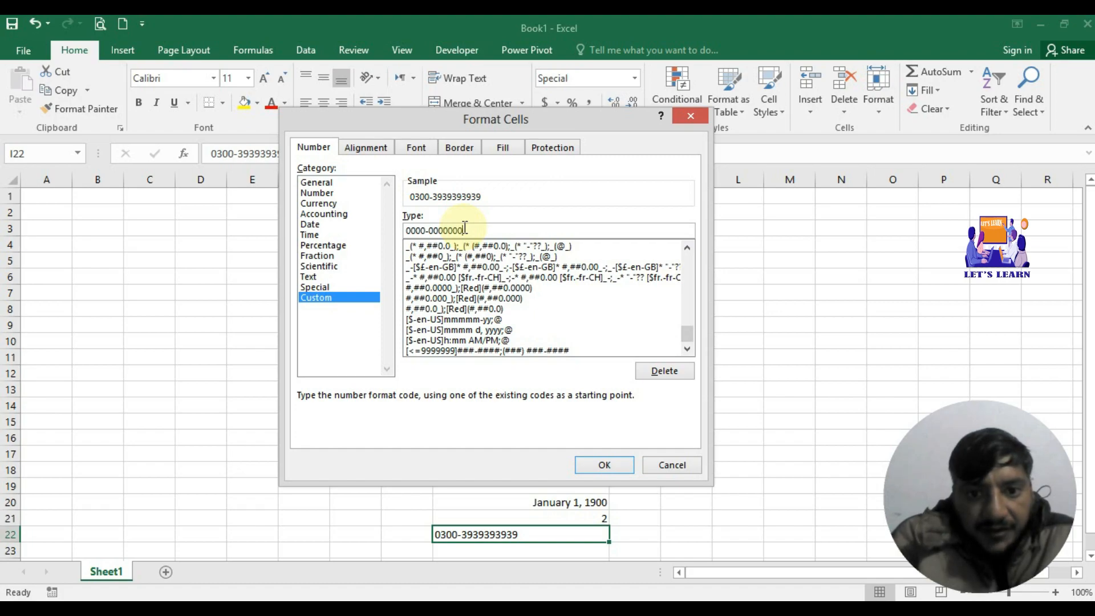
{"action": "left_click", "coordinate": [597, 467]}
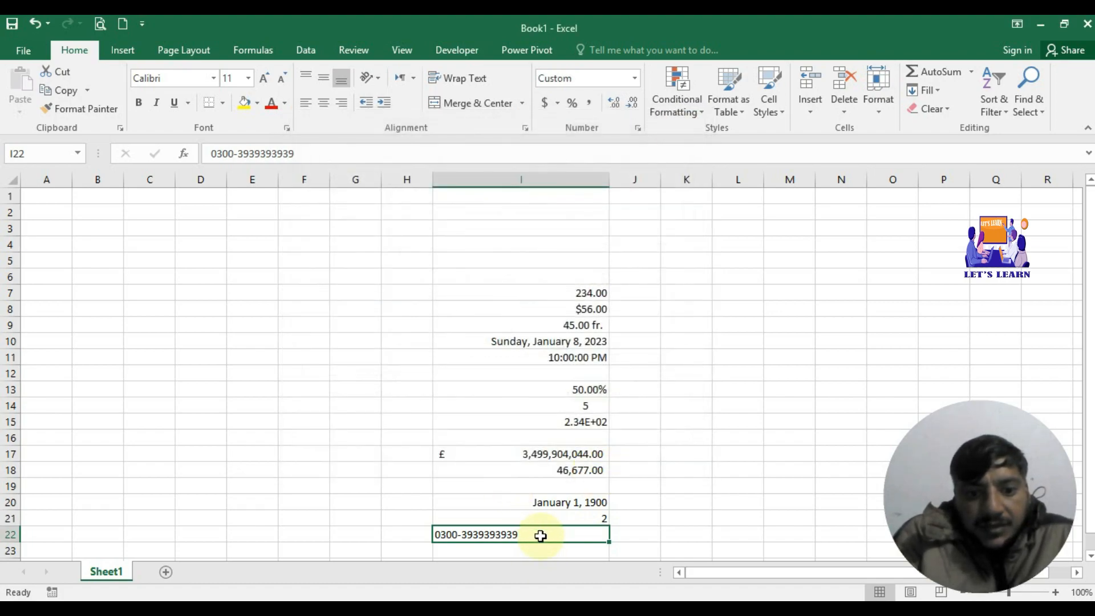
Step: Clear I22 and begin typing a new phone number, then abandon the partial entry
{"action": "key", "text": "BackSpace"}
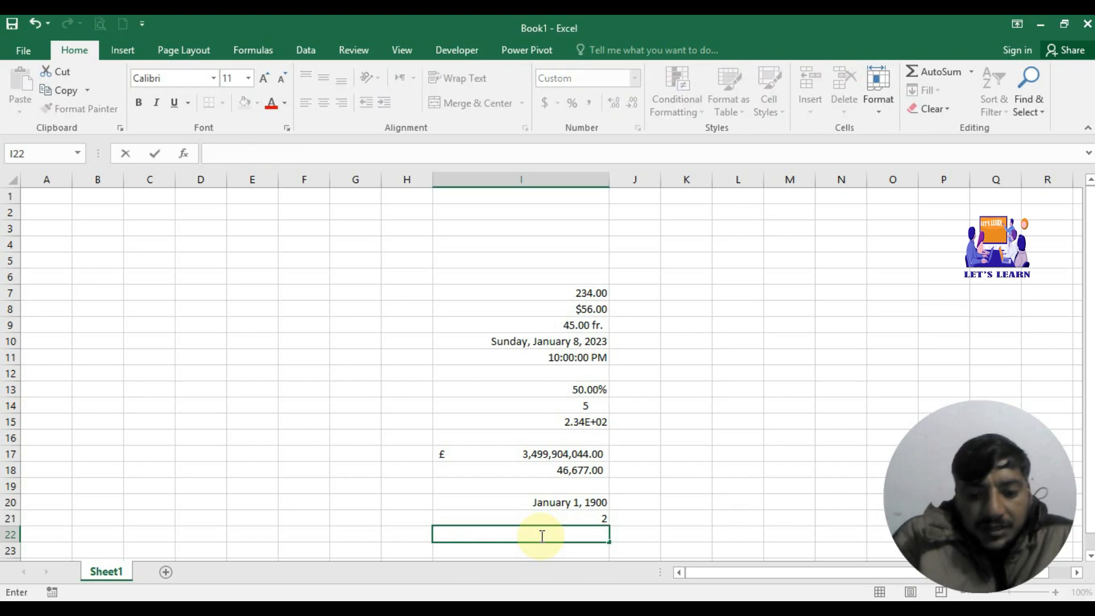
{"action": "type", "text": "03000"}
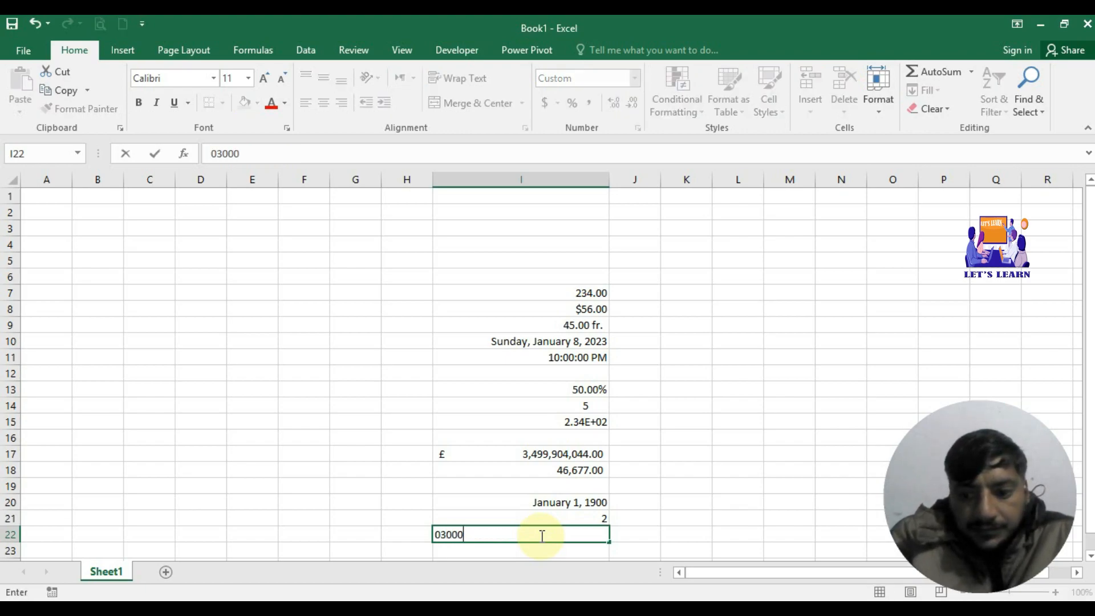
{"action": "key", "text": "BackSpace"}
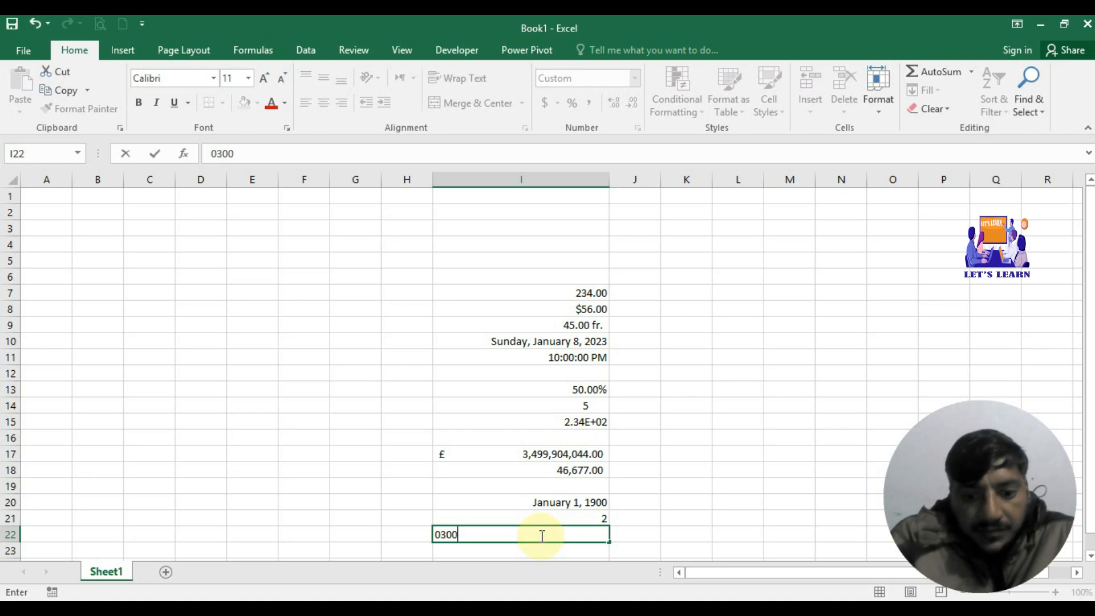
{"action": "type", "text": "-393"}
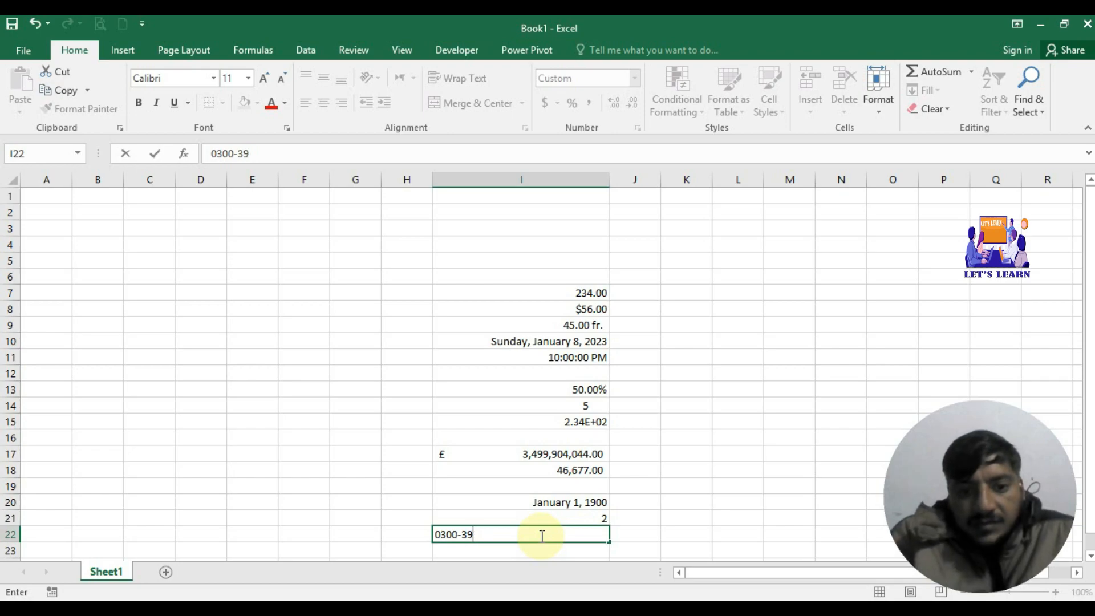
{"action": "key", "text": "BackSpace"}
{"action": "key", "text": "BackSpace"}
{"action": "key", "text": "BackSpace"}
{"action": "key", "text": "BackSpace"}
{"action": "key", "text": "BackSpace"}
{"action": "key", "text": "BackSpace"}
{"action": "key", "text": "BackSpace"}
{"action": "key", "text": "BackSpace"}
{"action": "left_click", "coordinate": [663, 504]}
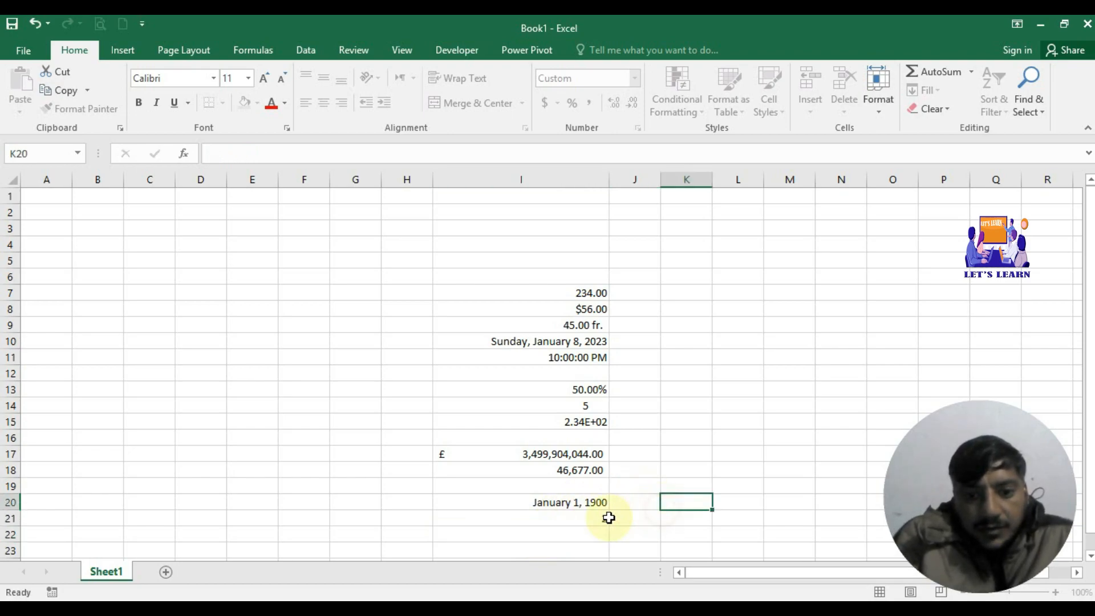
{"action": "left_click", "coordinate": [580, 540]}
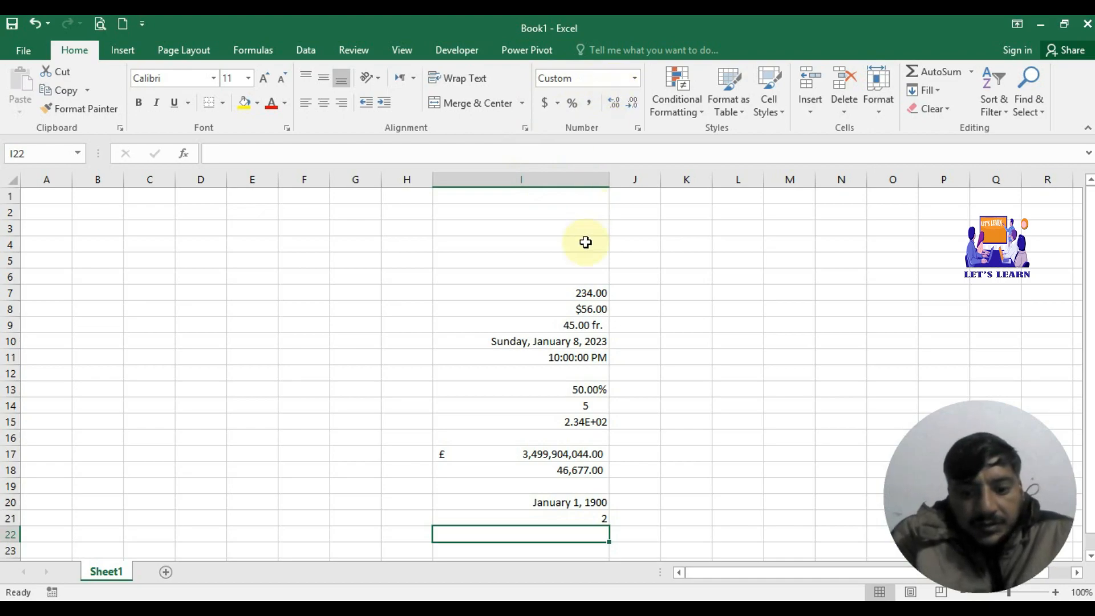
Step: Reconfirm I22's custom format via More Number Formats and enter a new phone number
{"action": "left_click_drag", "start_coordinate": [586, 242], "coordinate": [574, 471]}
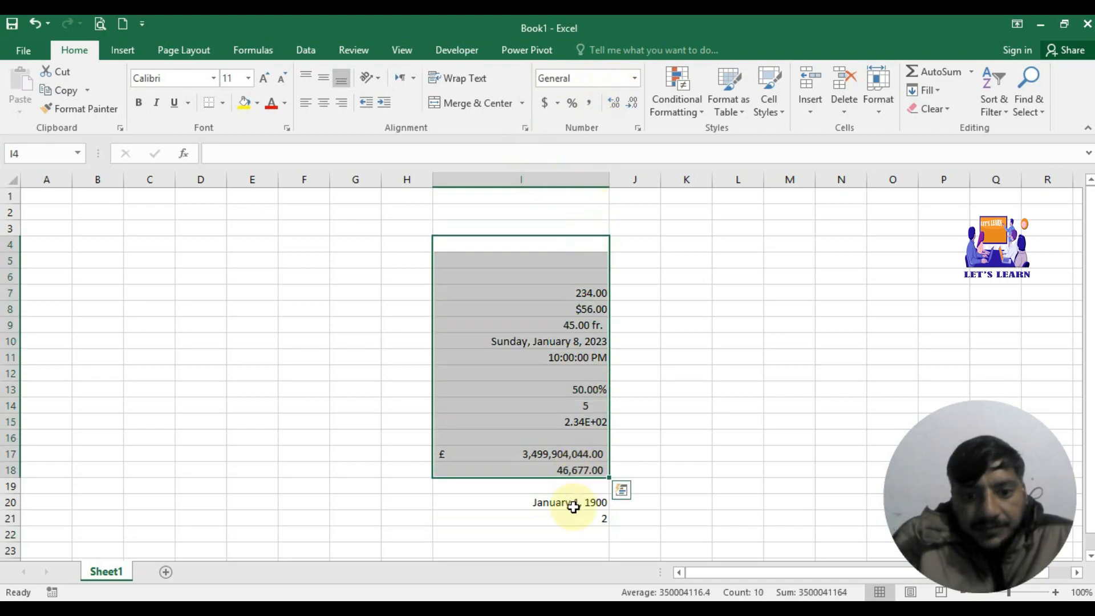
{"action": "left_click", "coordinate": [569, 519]}
{"action": "left_click", "coordinate": [567, 533]}
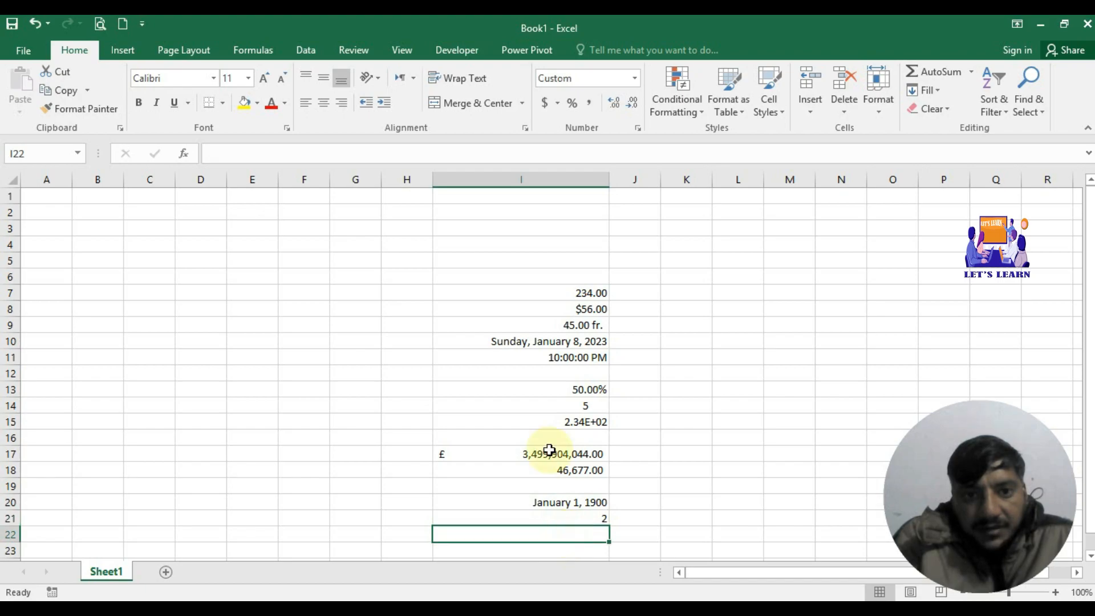
{"action": "left_click", "coordinate": [635, 80]}
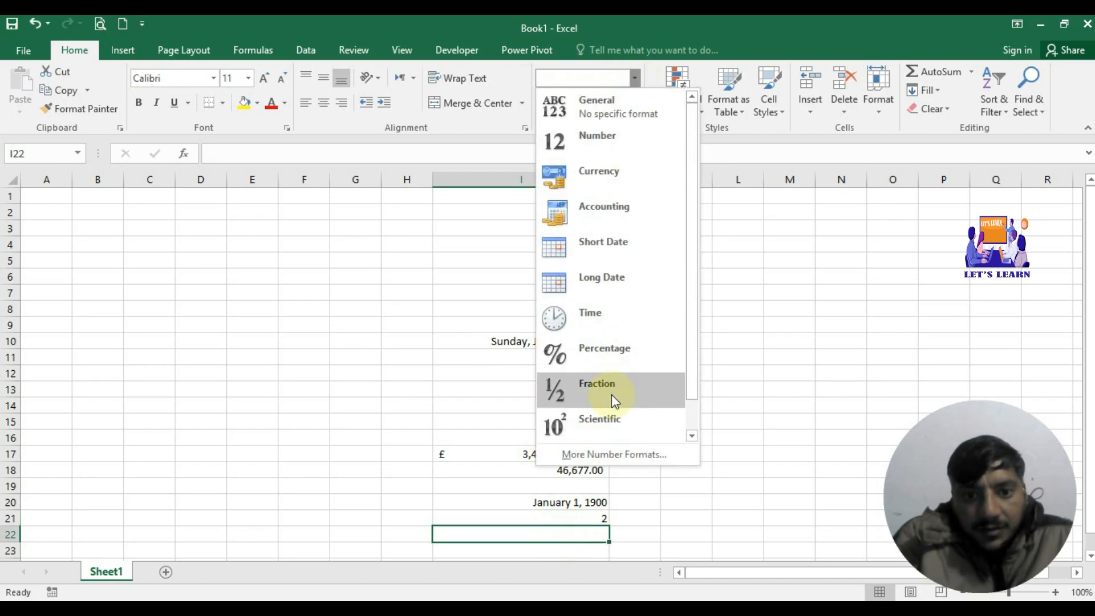
{"action": "left_click", "coordinate": [619, 455]}
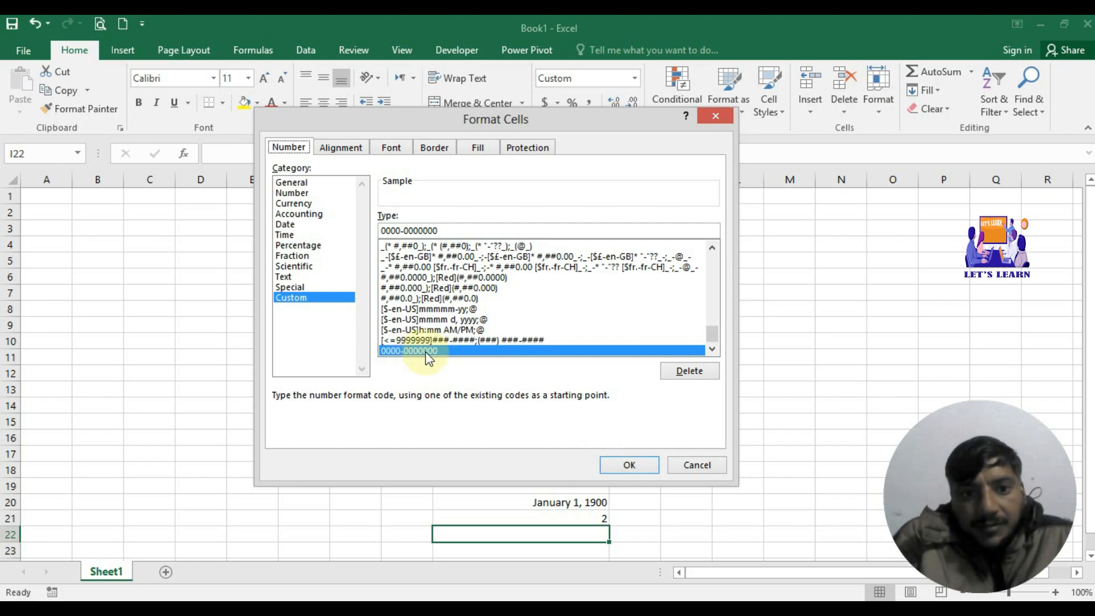
{"action": "left_click", "coordinate": [638, 466]}
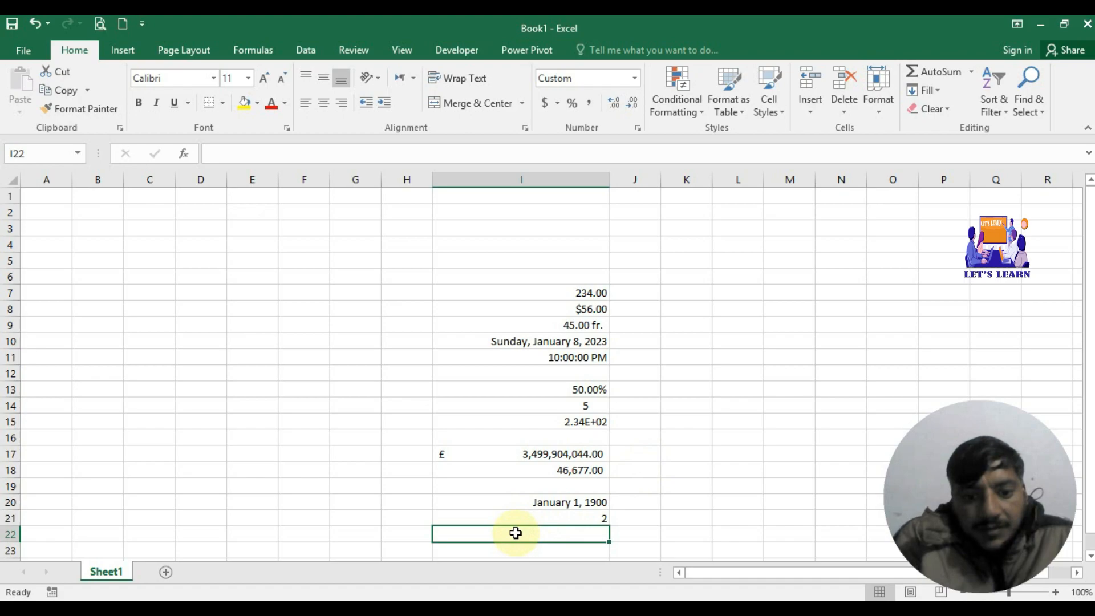
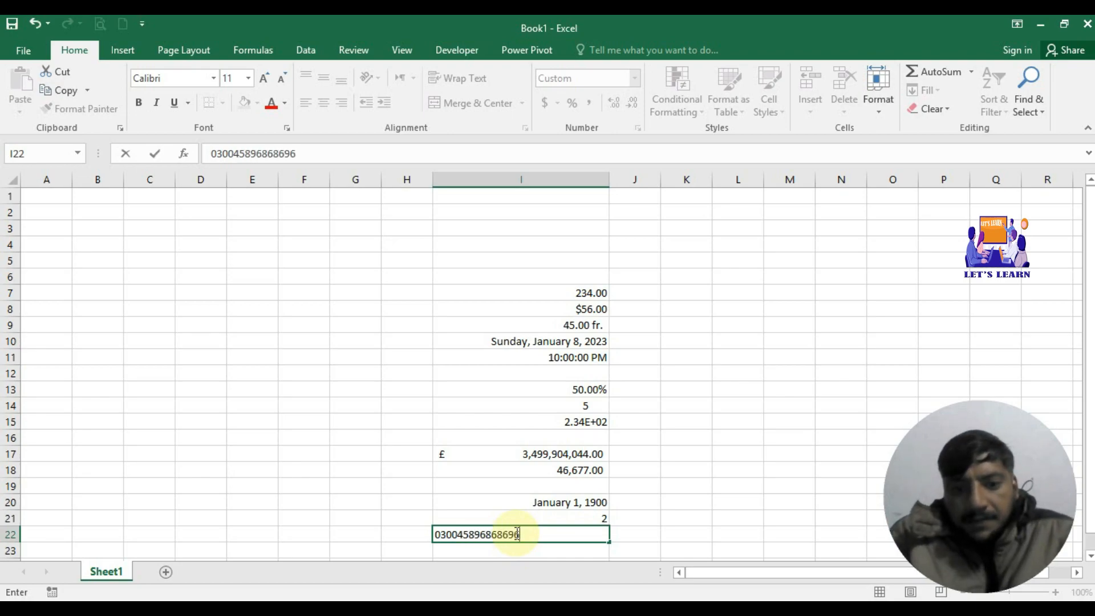
{"action": "key", "text": "Return"}
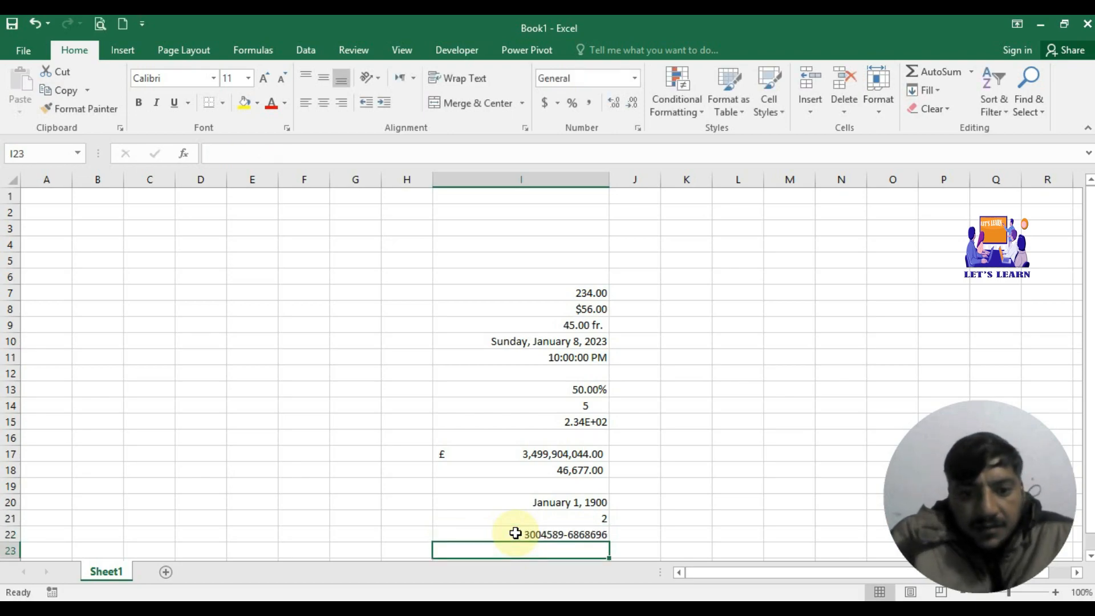
{"action": "left_click", "coordinate": [582, 536]}
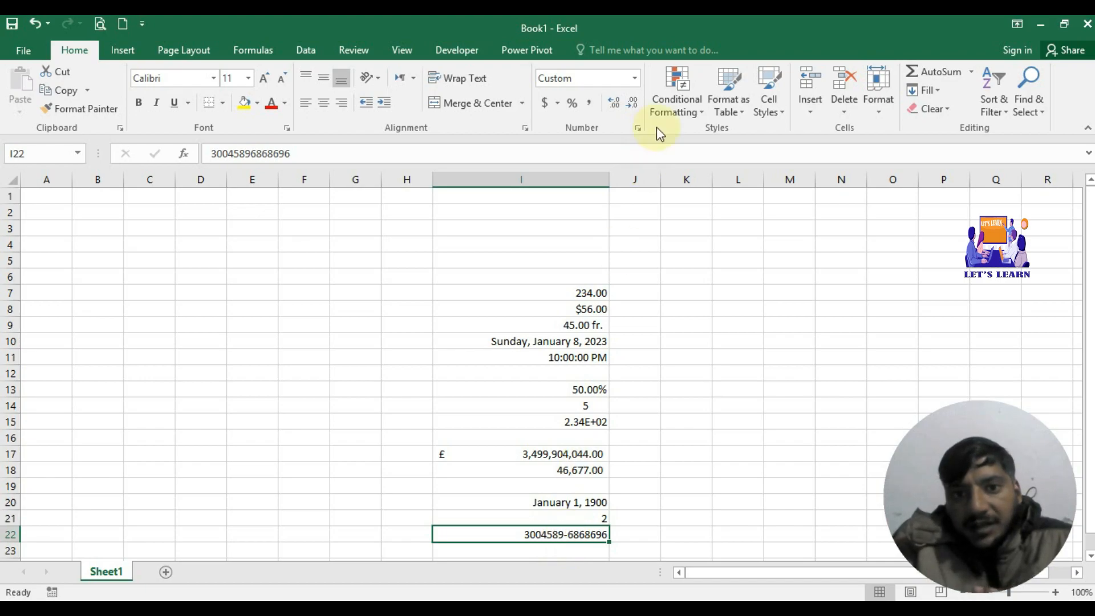
{"action": "left_click", "coordinate": [634, 77]}
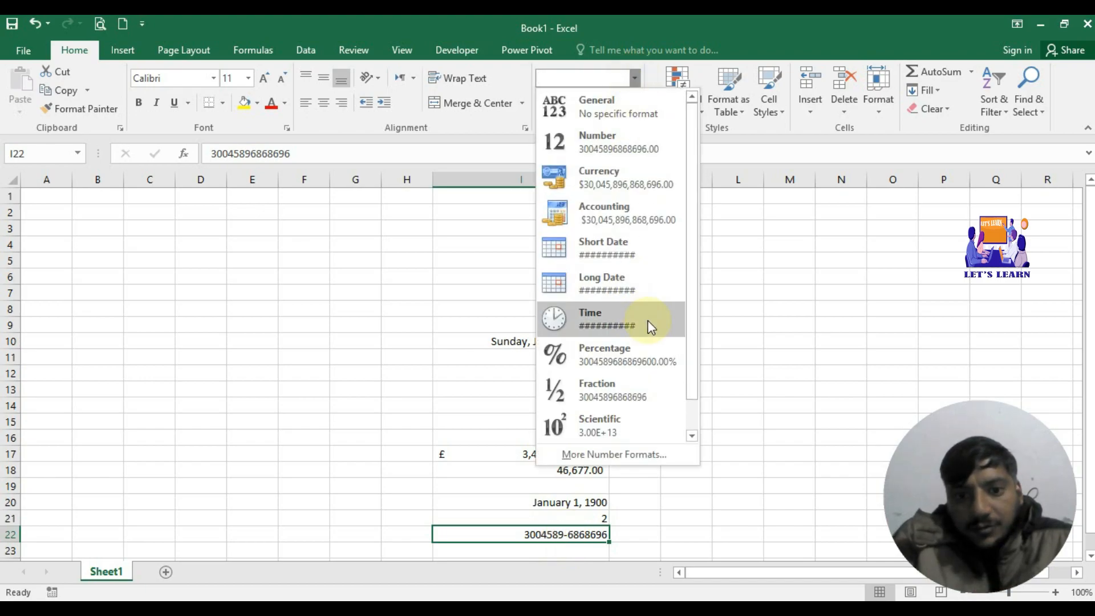
{"action": "left_click", "coordinate": [609, 452]}
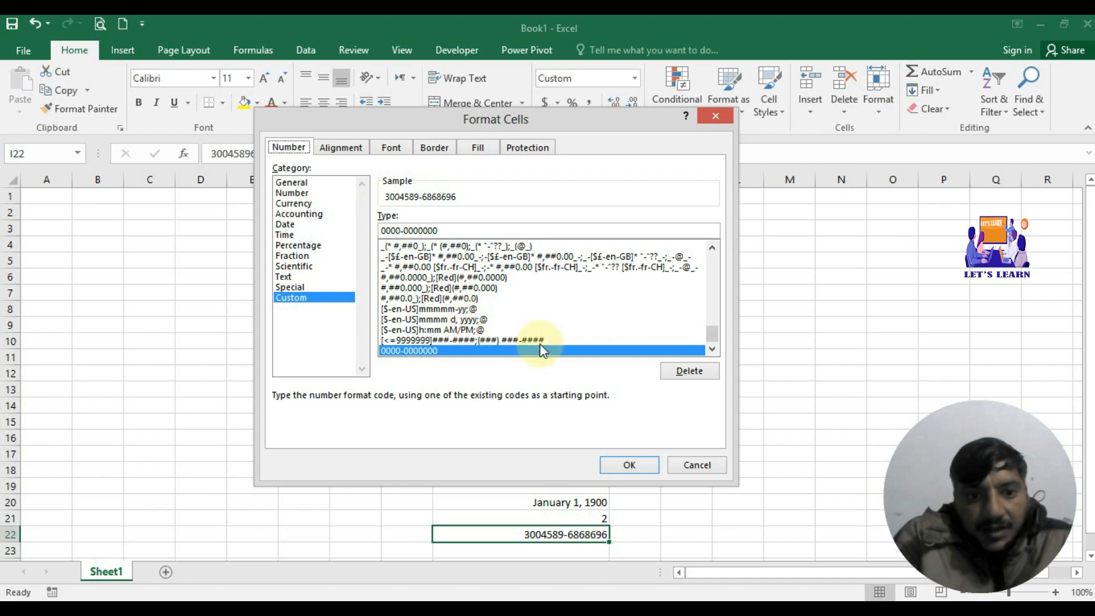
{"action": "left_click", "coordinate": [717, 289]}
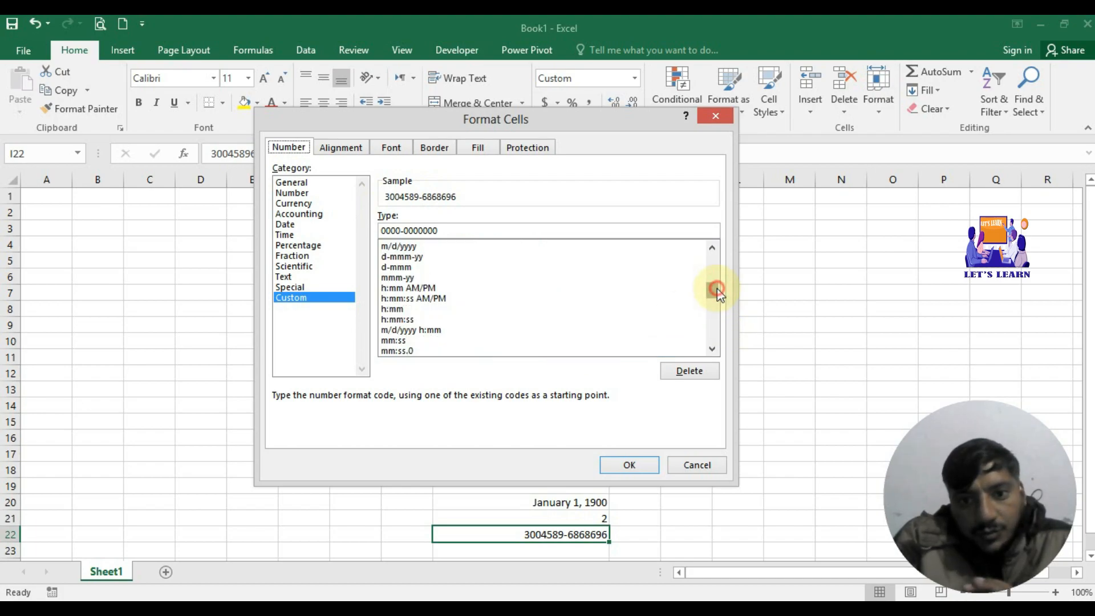
{"action": "left_click", "coordinate": [713, 271]}
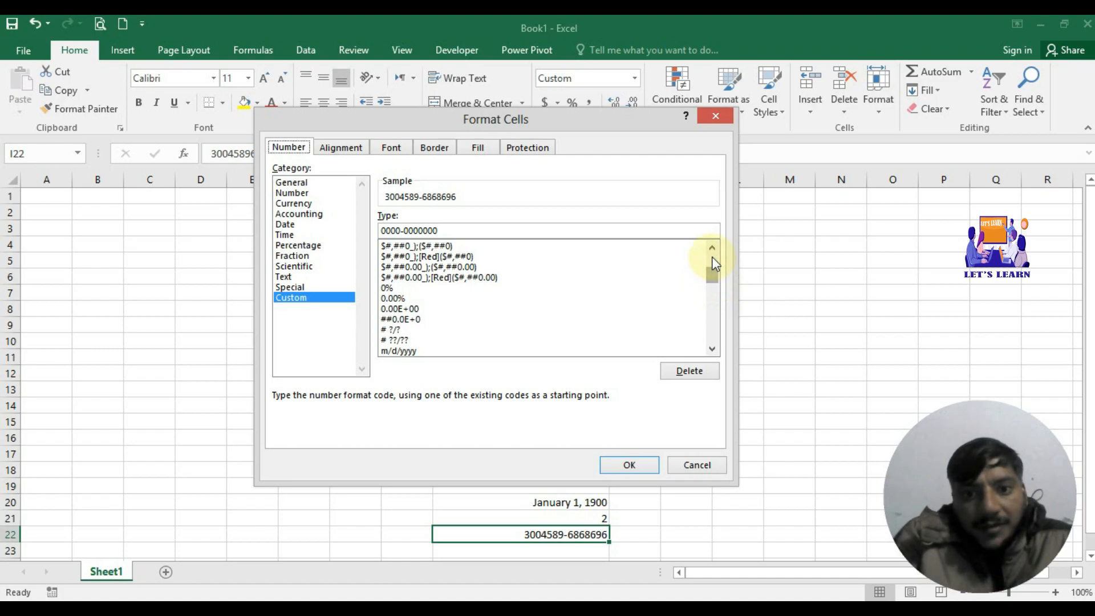
{"action": "left_click", "coordinate": [713, 263]}
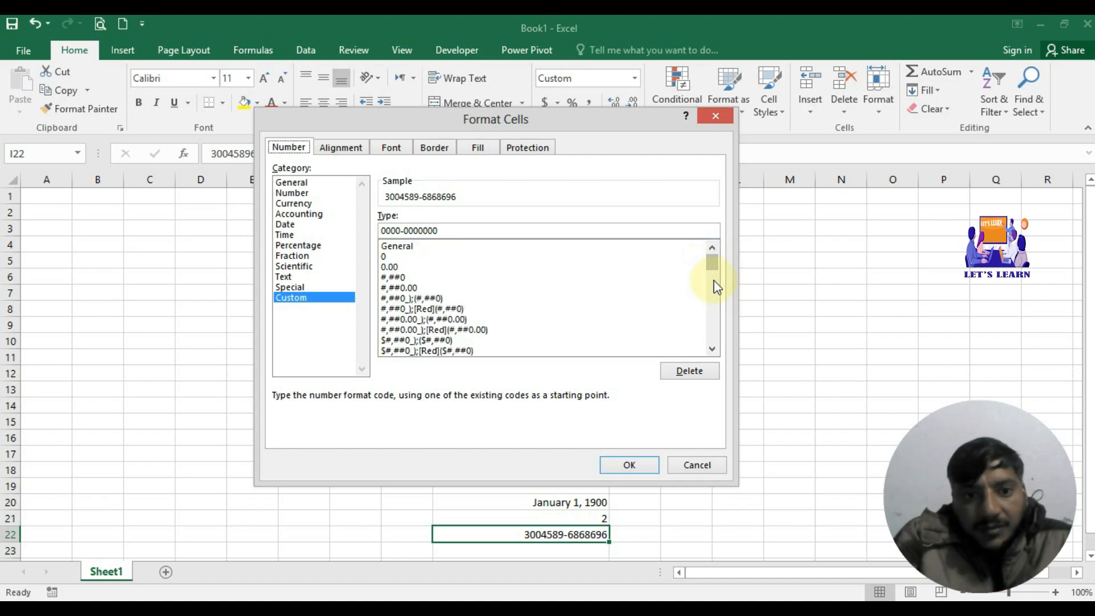
{"action": "left_click_drag", "start_coordinate": [716, 264], "coordinate": [717, 315]}
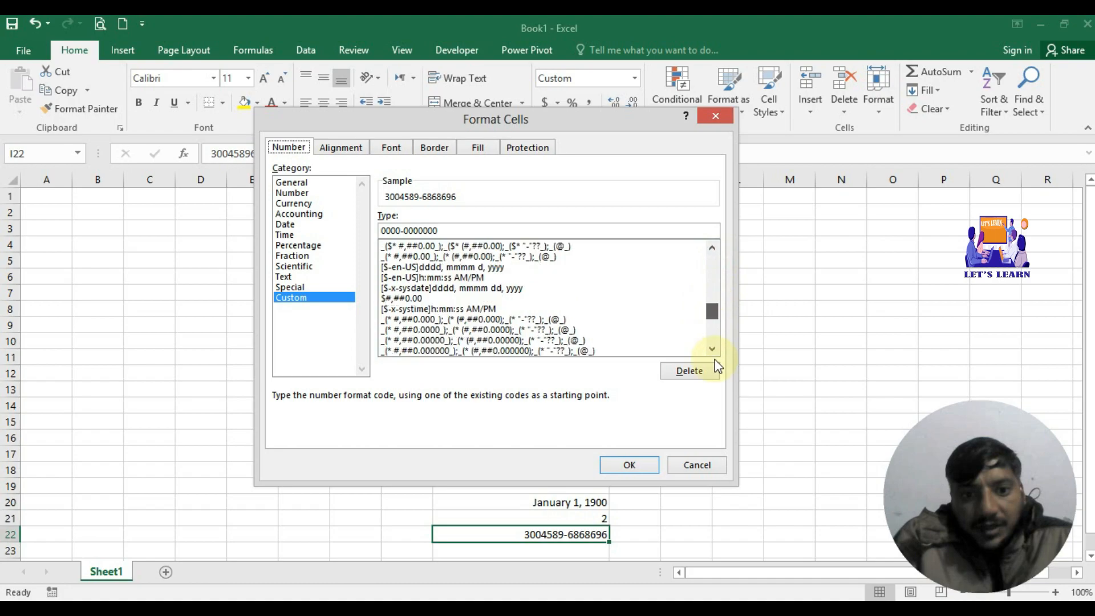
{"action": "left_click_drag", "start_coordinate": [718, 366], "coordinate": [716, 371]}
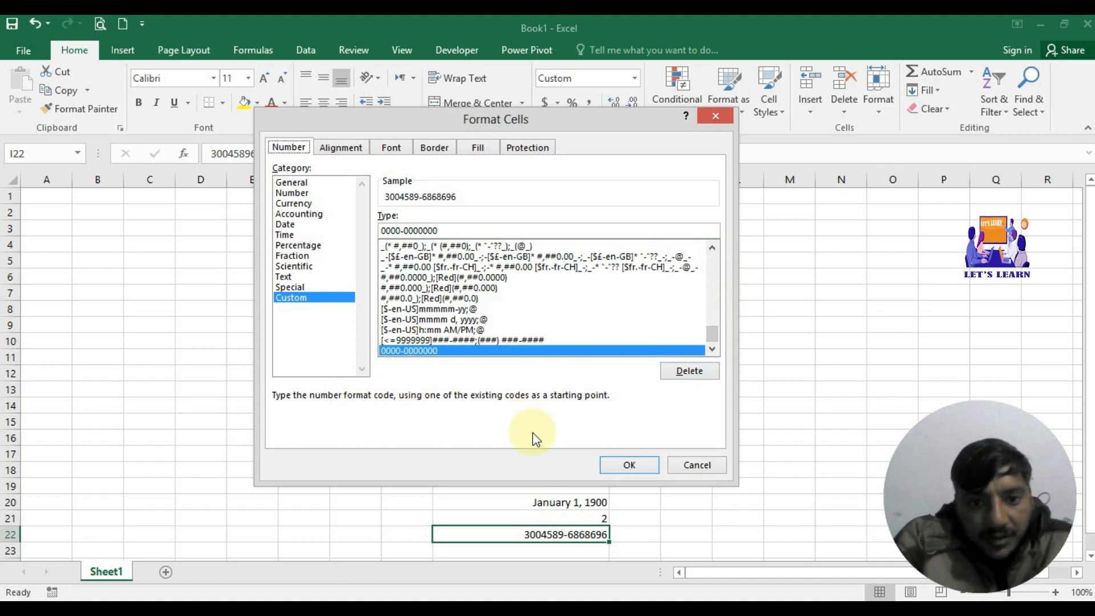
{"action": "left_click", "coordinate": [632, 467]}
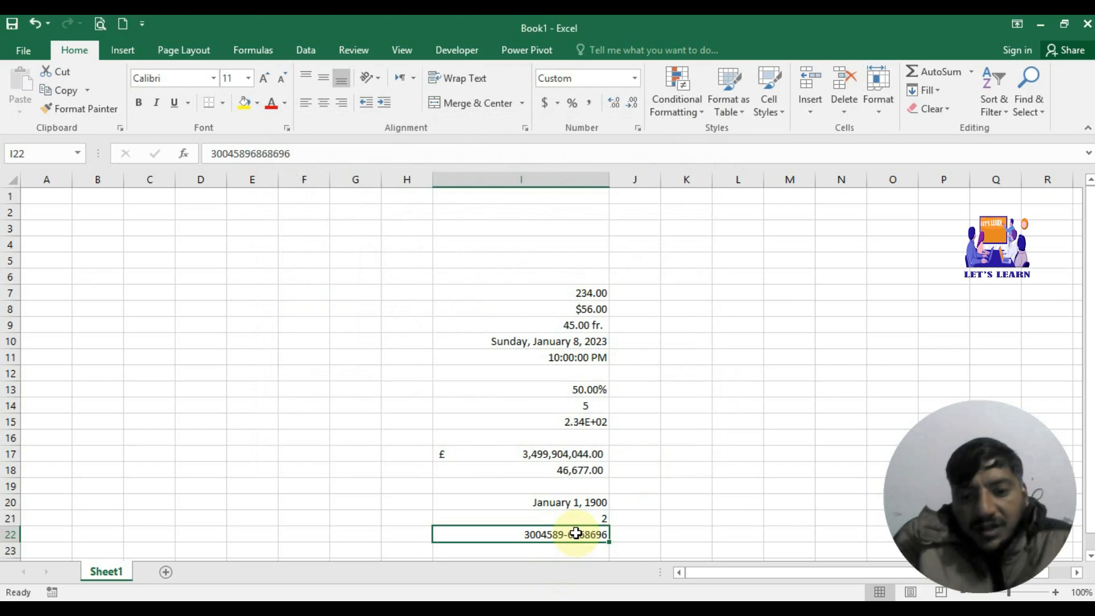
{"action": "key", "text": "BackSpace"}
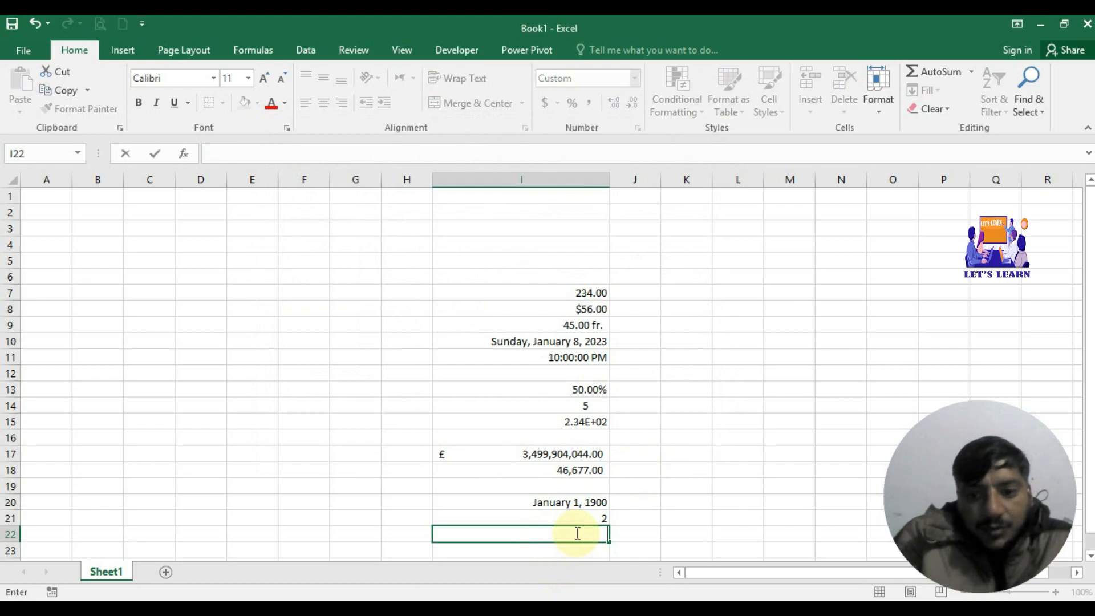
{"action": "left_click", "coordinate": [657, 500]}
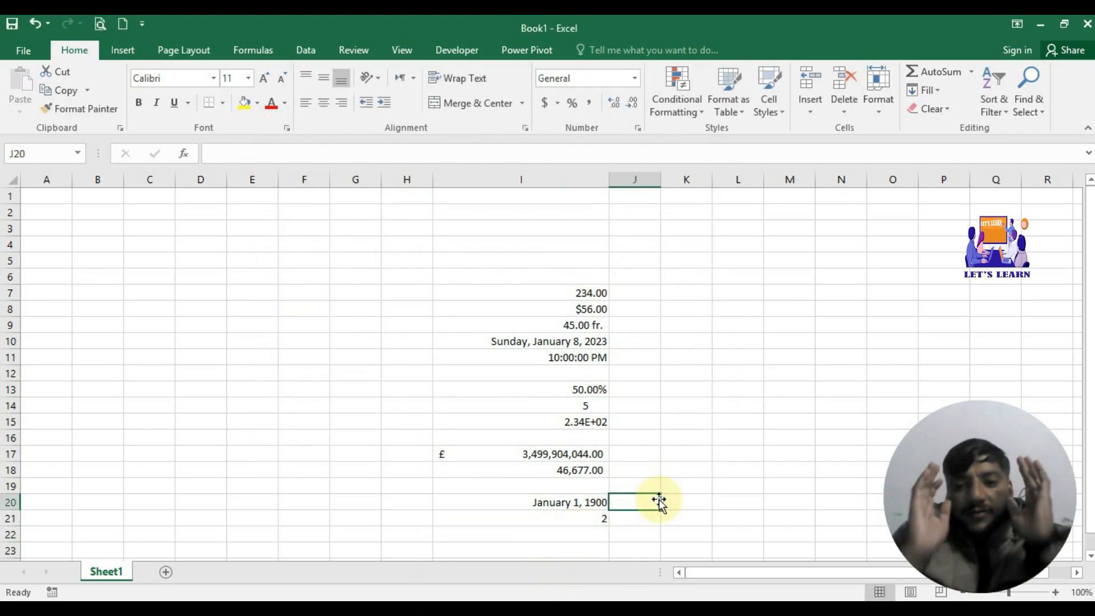